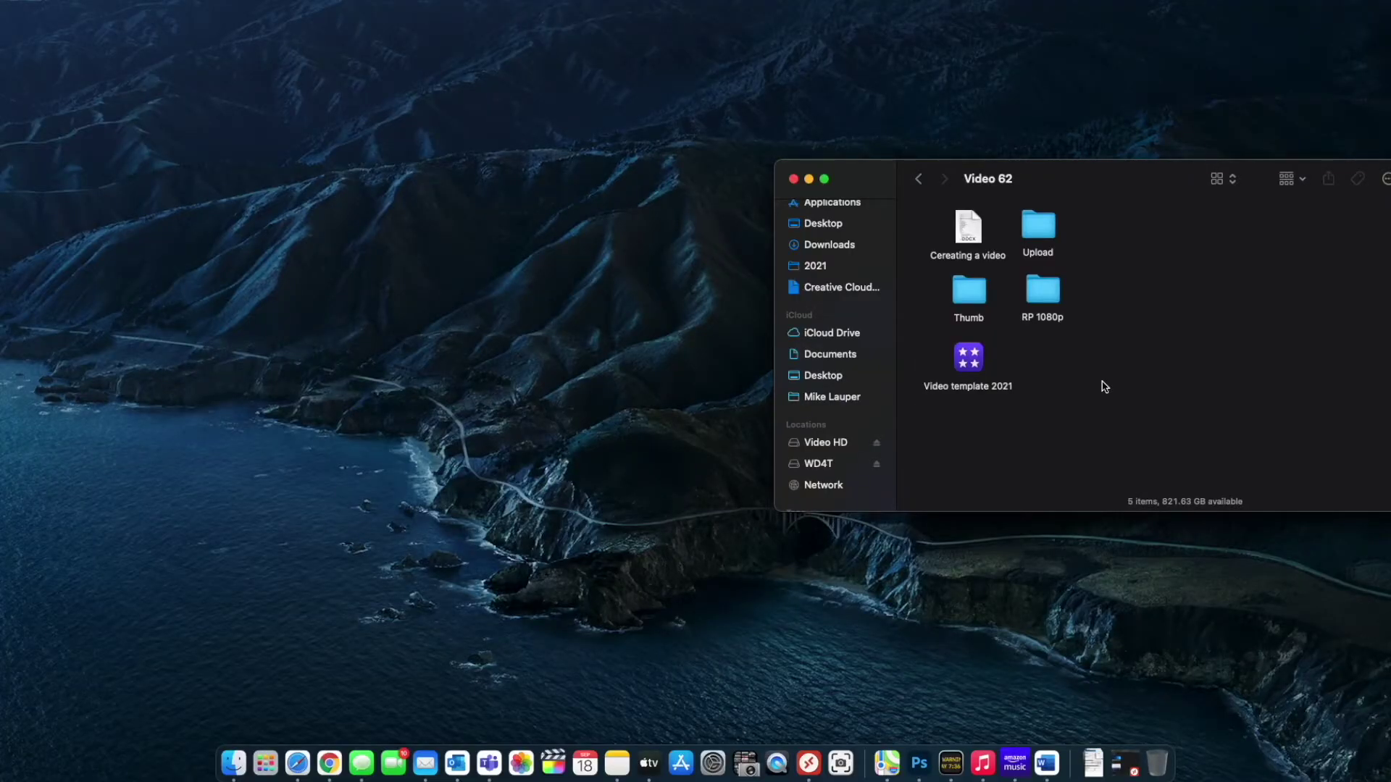
# - Launch iMovie from Launchpad to reach its empty media browser and library
pyautogui.click(268, 744)
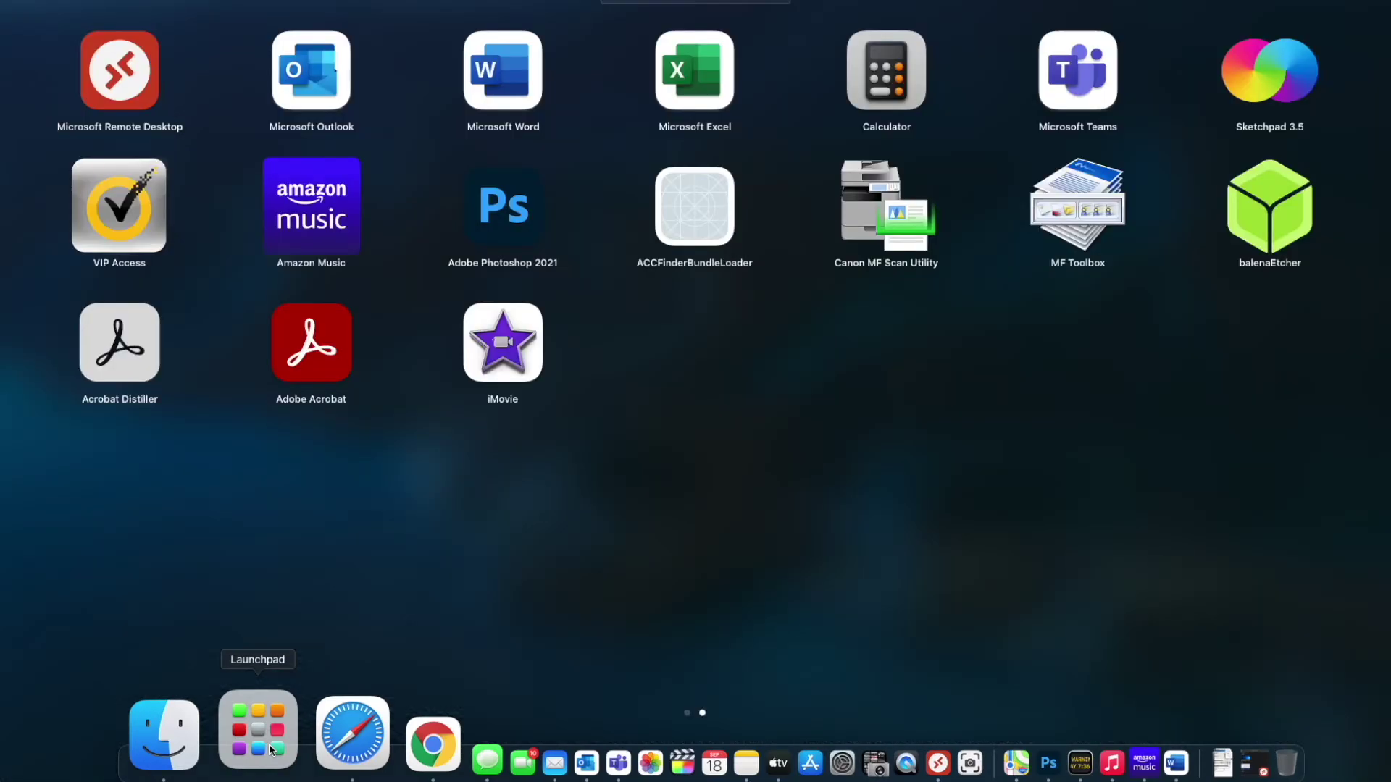
pyautogui.click(505, 357)
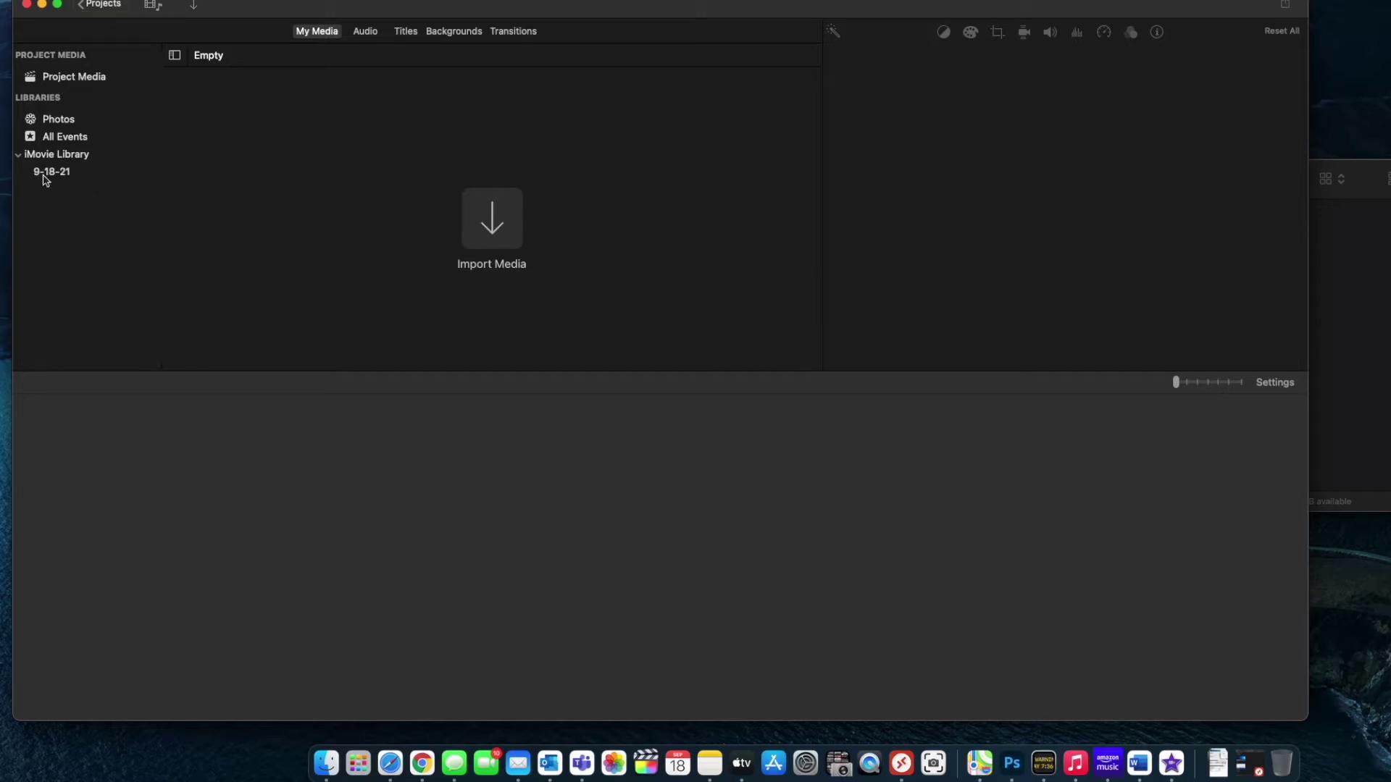
# - Create a new Movie project (not a trailer) from the Projects view
pyautogui.click(102, 5)
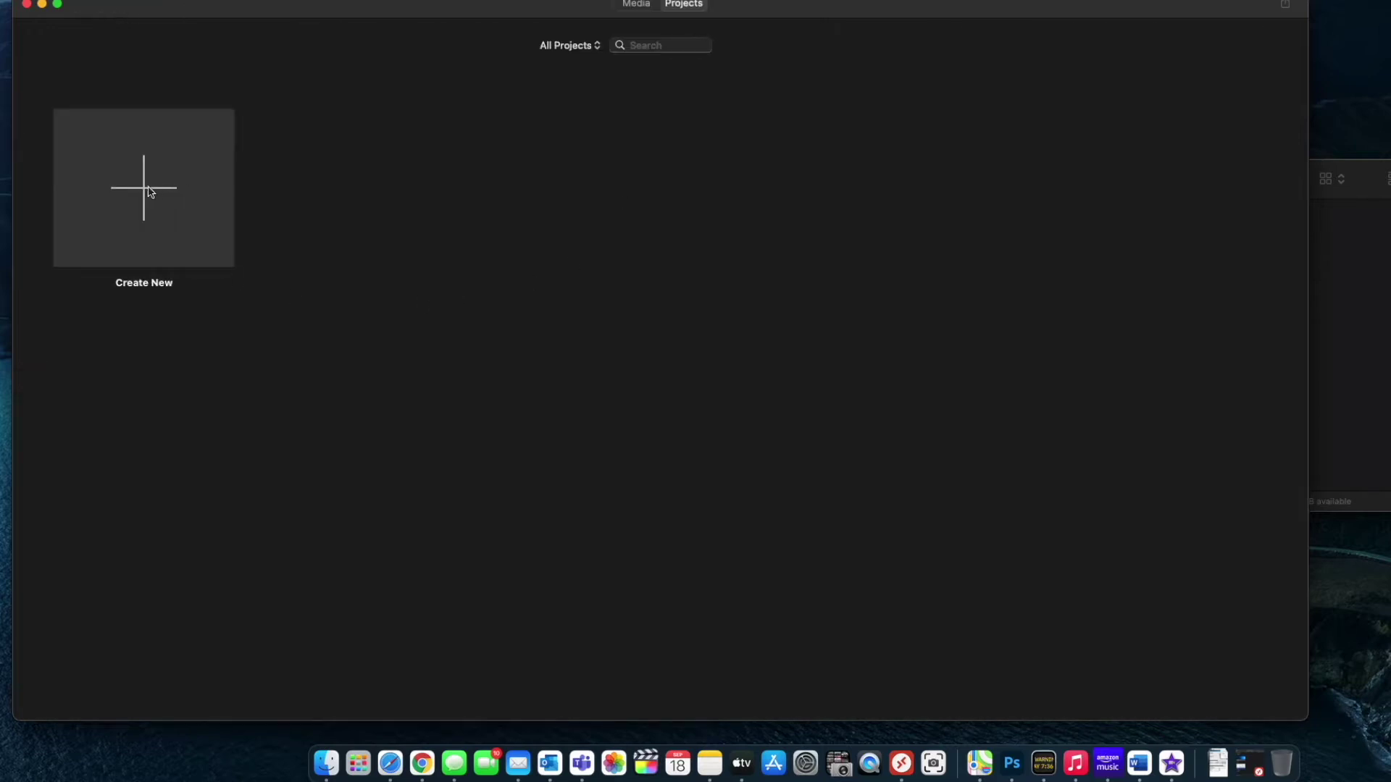
pyautogui.click(142, 193)
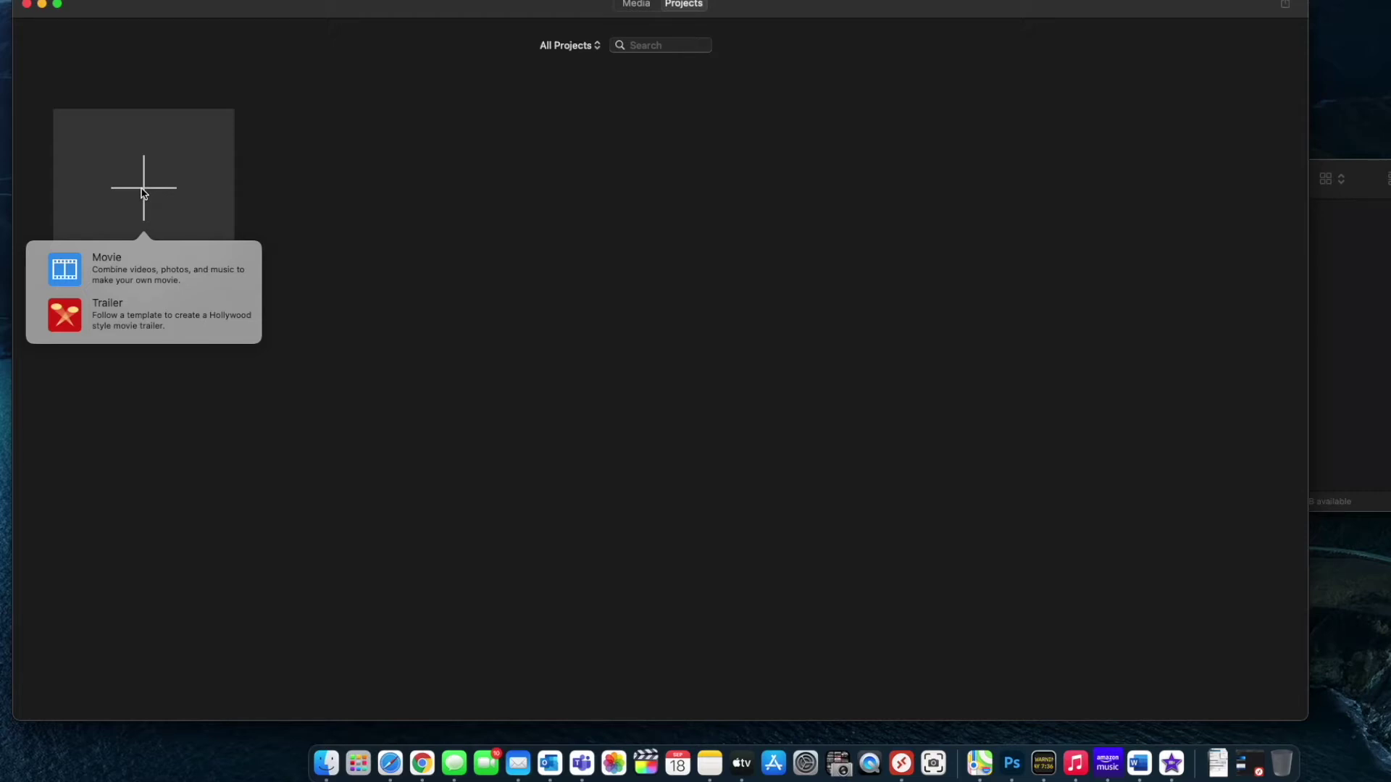
pyautogui.click(151, 282)
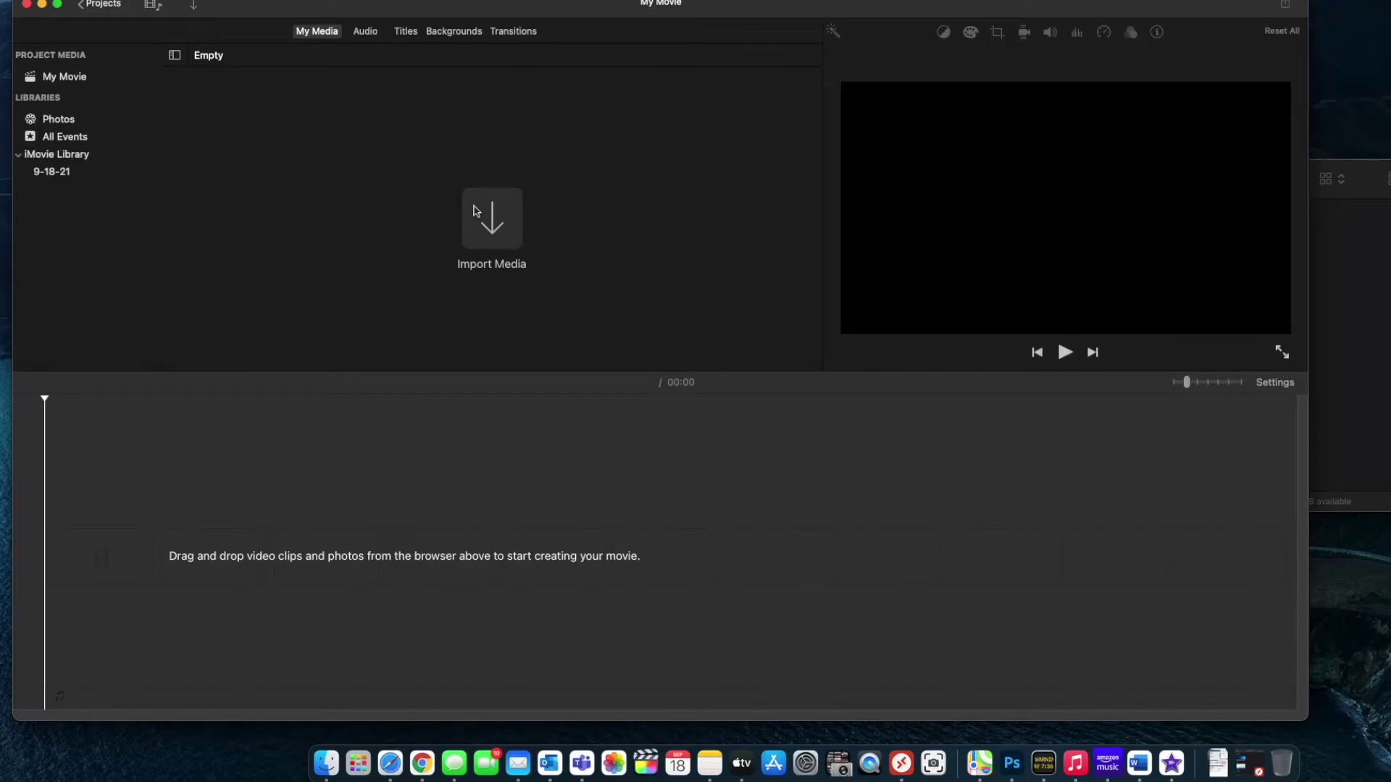
# - Name the new project 'Video 62' and open it for editing
pyautogui.click(107, 9)
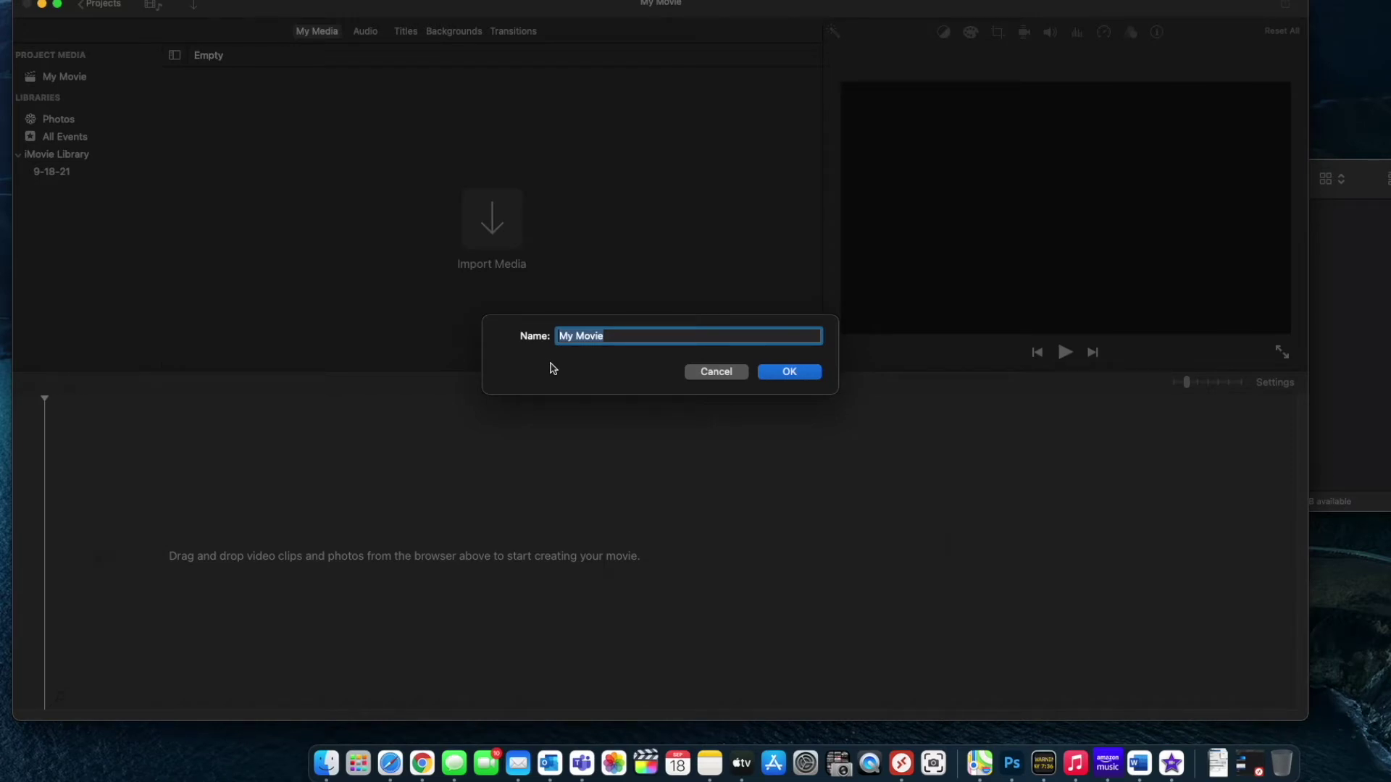
pyautogui.write('Video 62')
pyautogui.press('Return')
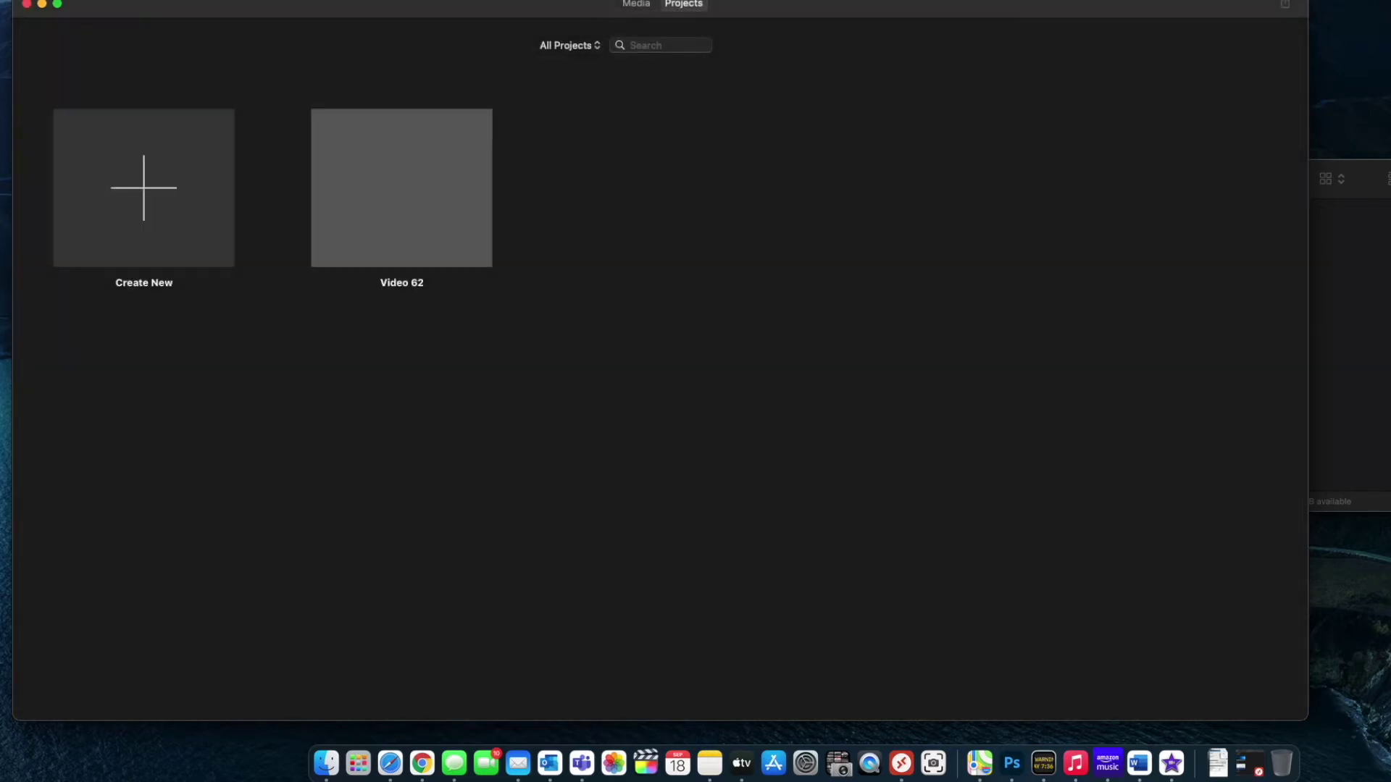
pyautogui.moveTo(421, 149)
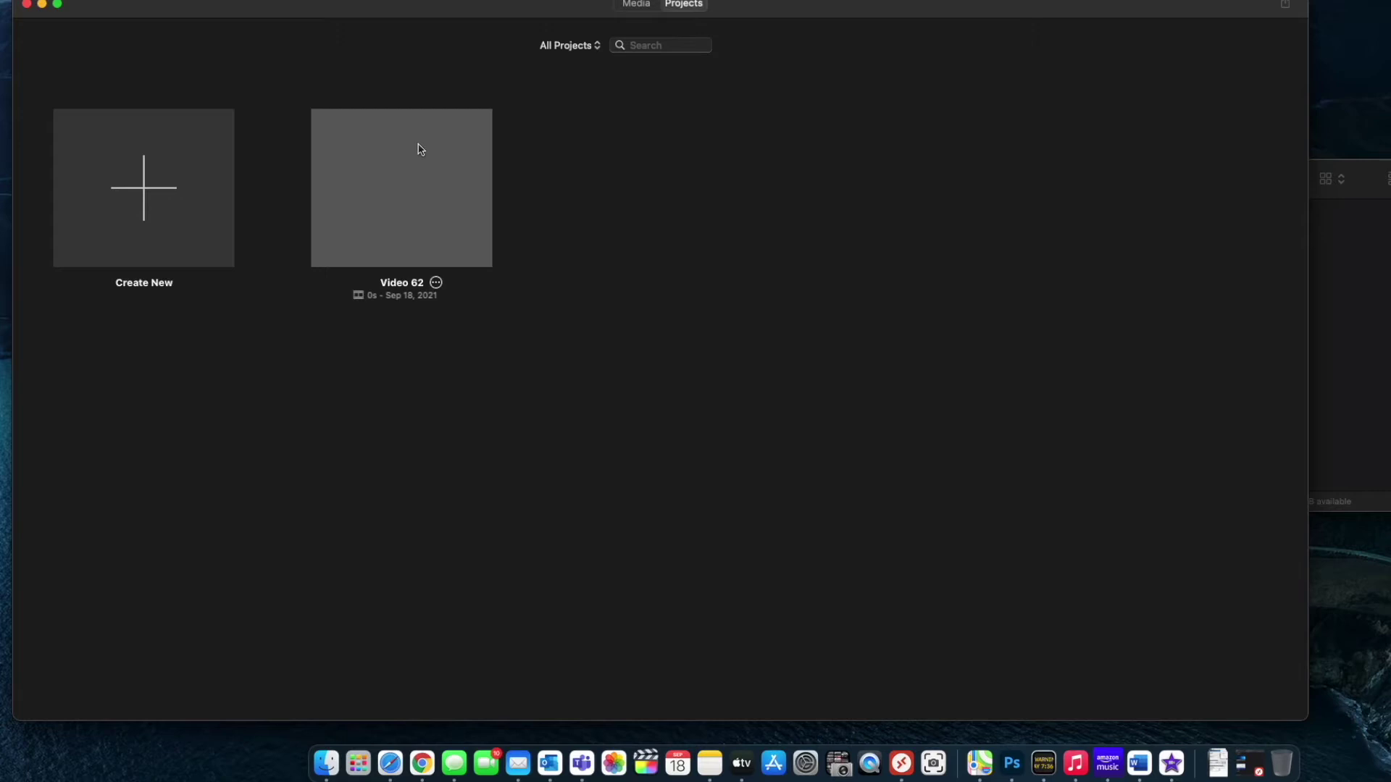
pyautogui.doubleClick(401, 220)
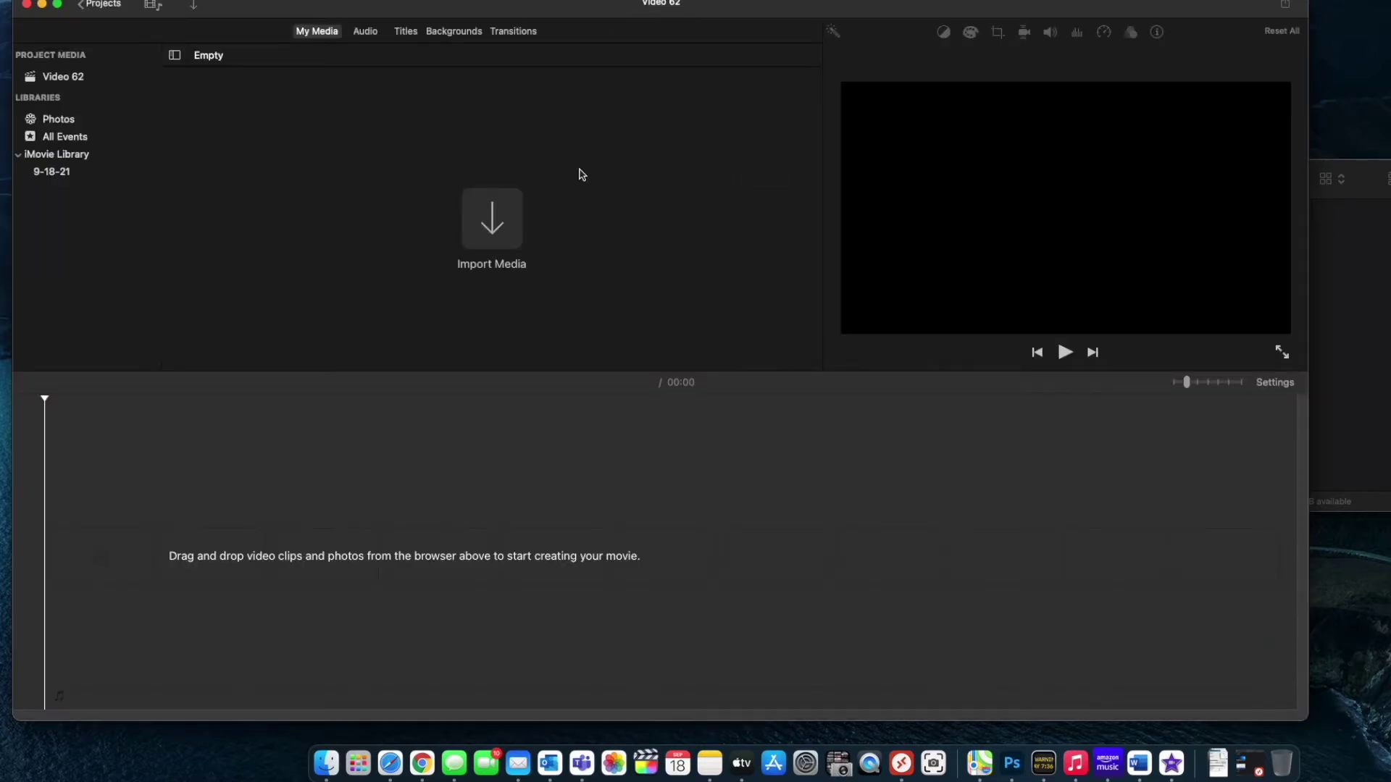
# - Import all eleven clips from the Finder's RP 1080p folder into Video 62's media
pyautogui.click(1377, 323)
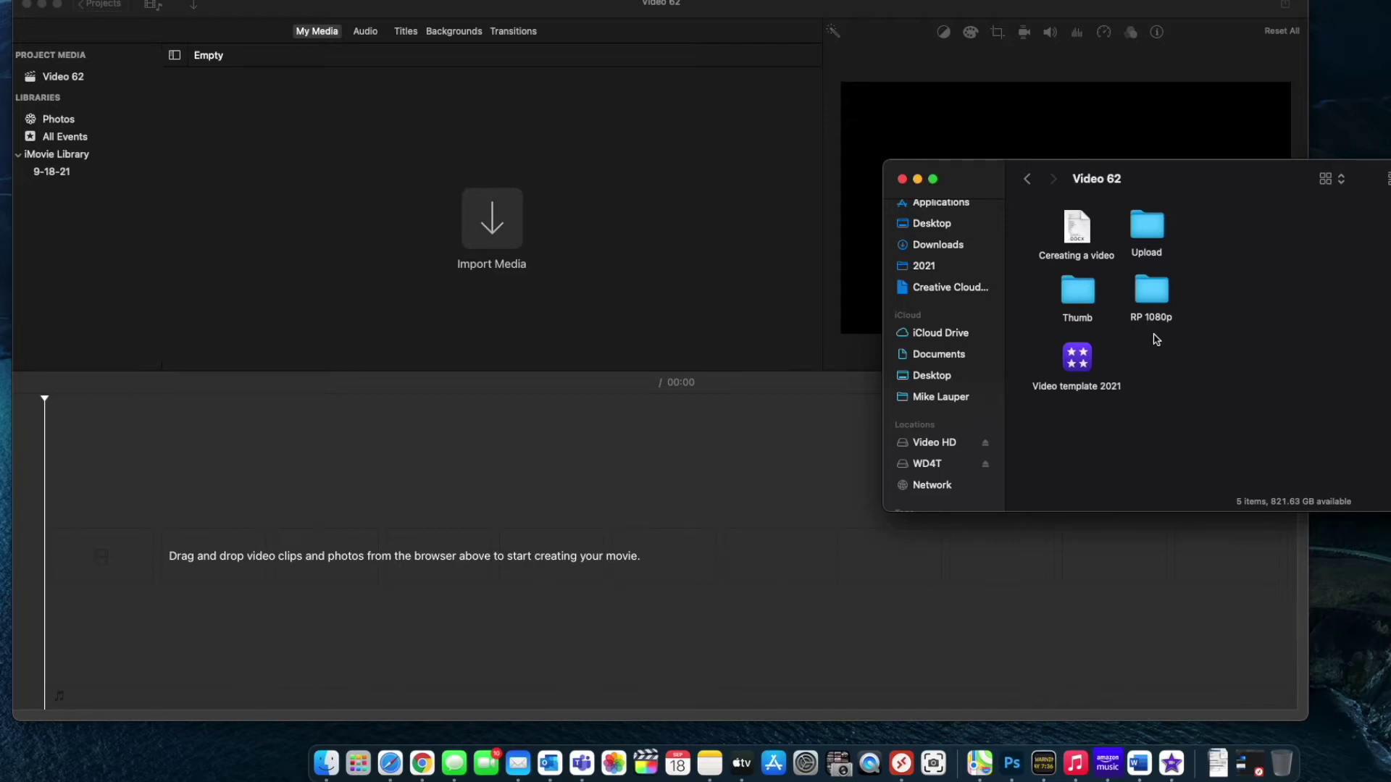
pyautogui.doubleClick(1148, 292)
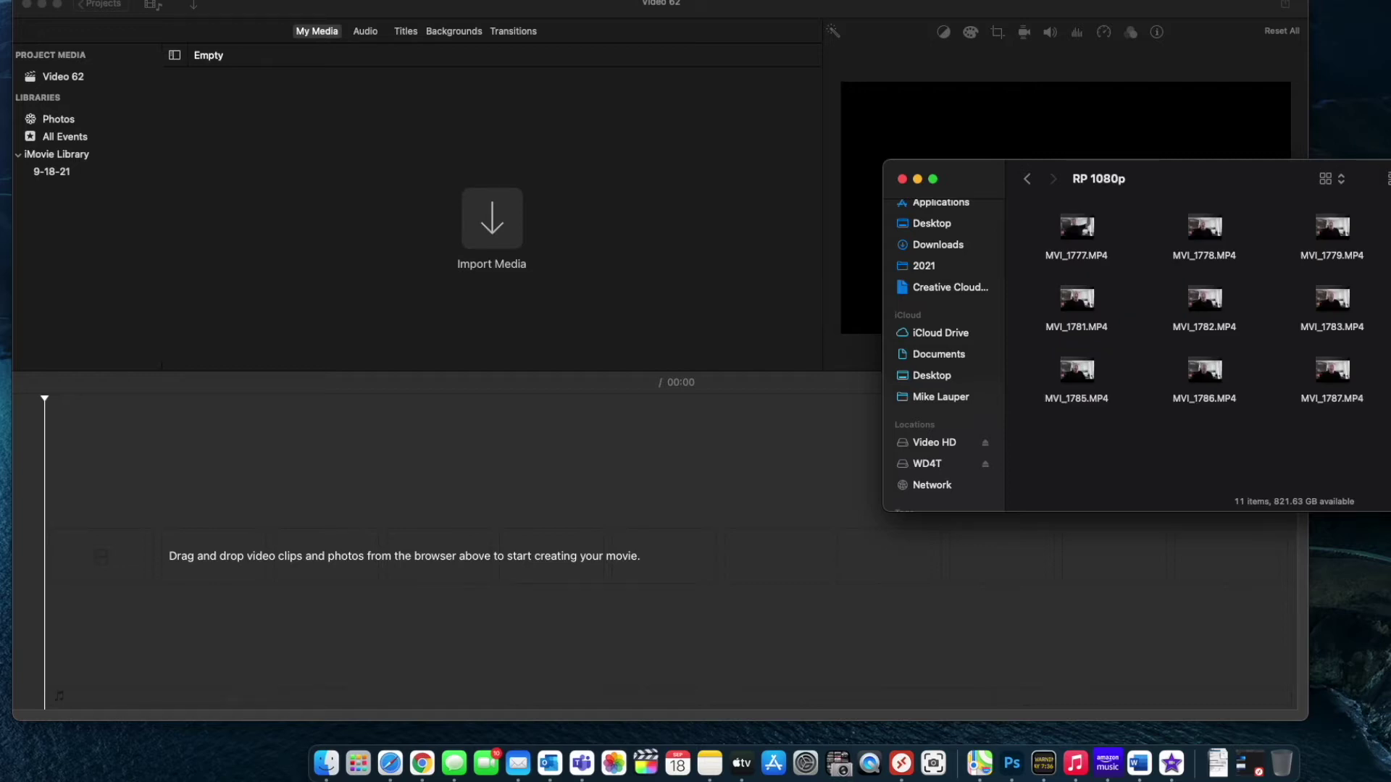
pyautogui.moveTo(1385, 415); pyautogui.dragTo(1062, 210)
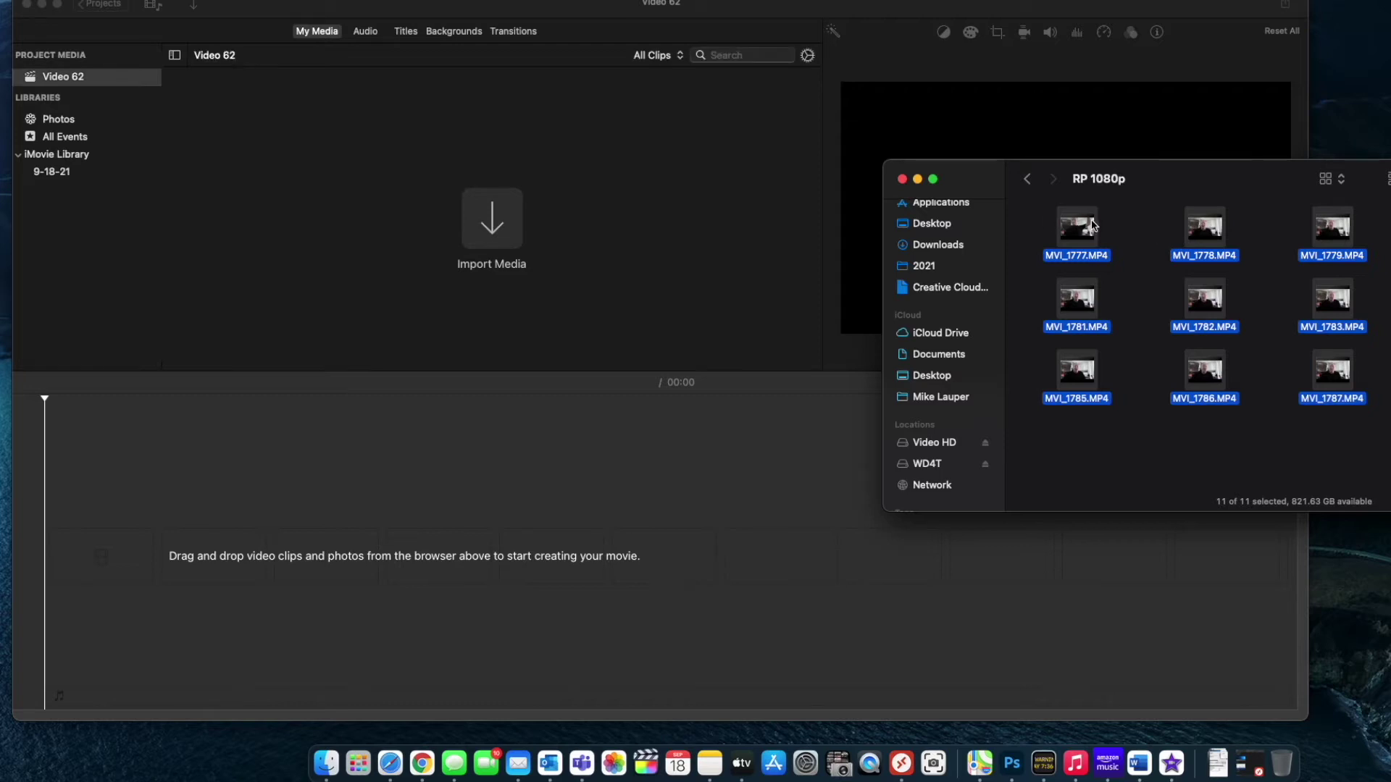
pyautogui.moveTo(1088, 234); pyautogui.dragTo(498, 206)
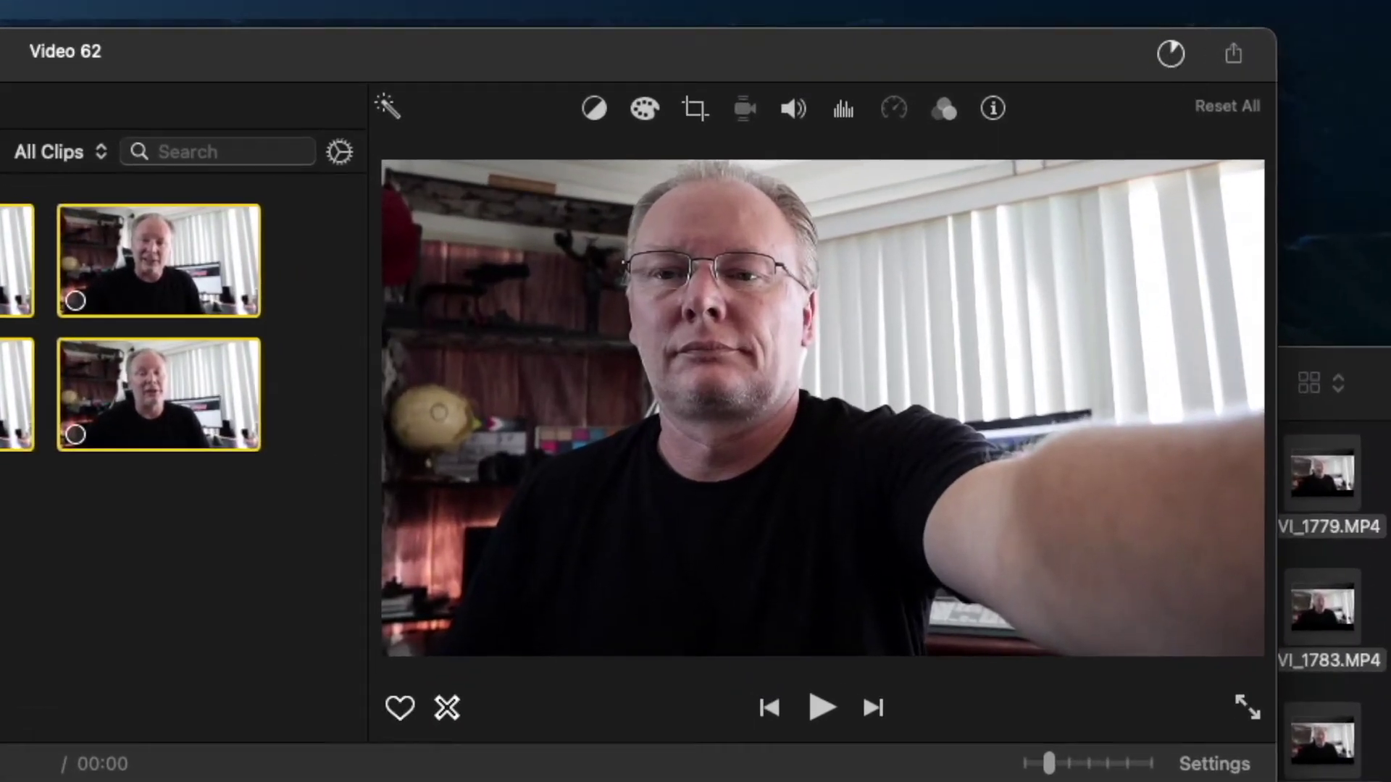
pyautogui.click(1250, 2)
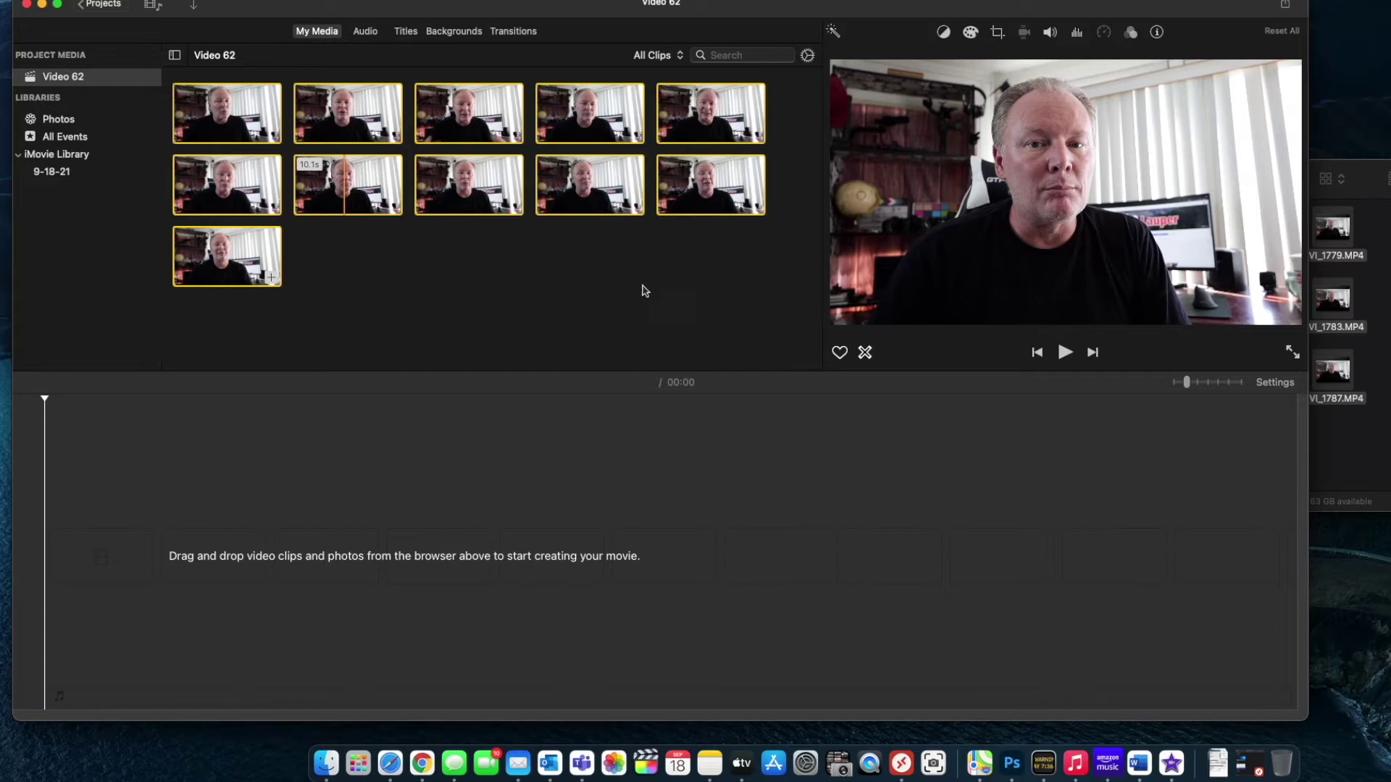
pyautogui.click(273, 518)
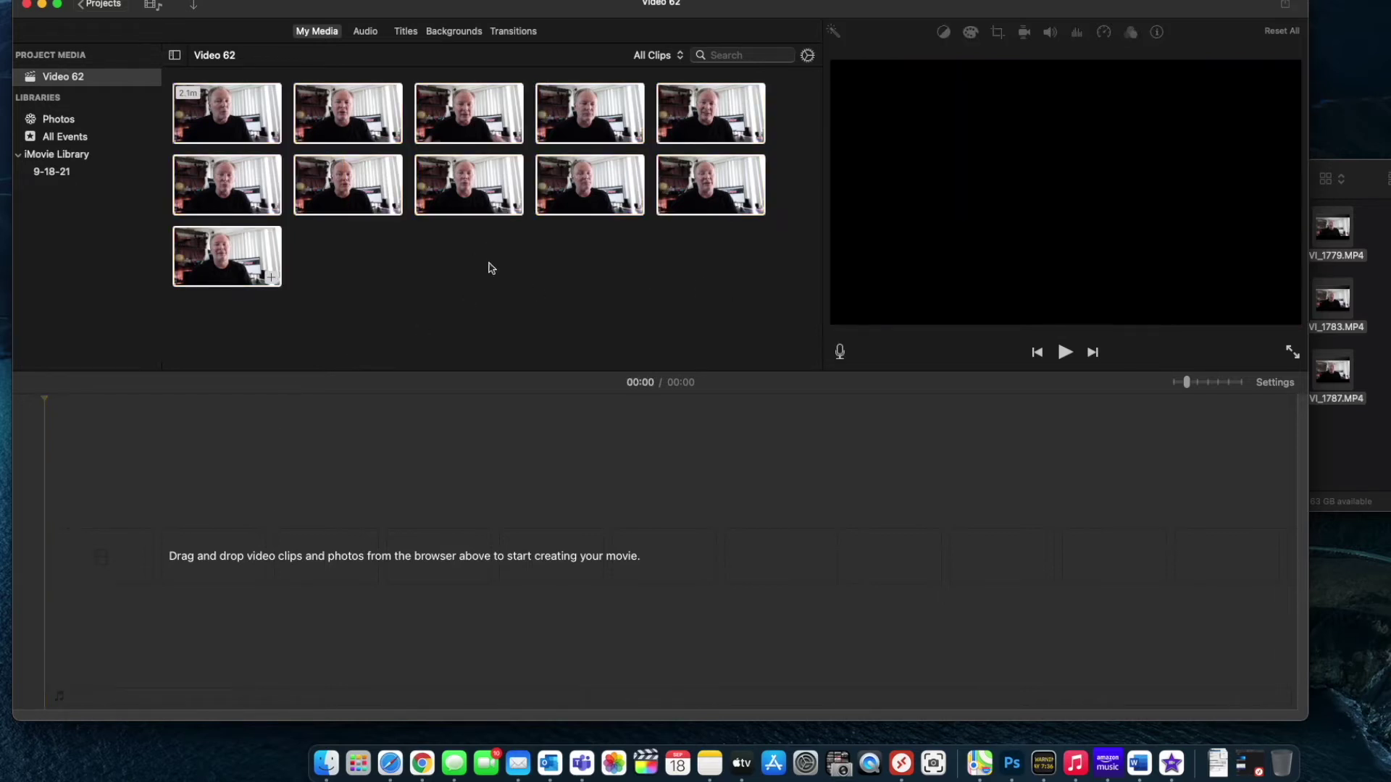
# - Append all imported clips to the timeline, making an 11:15 movie
pyautogui.moveTo(759, 307); pyautogui.dragTo(174, 56)
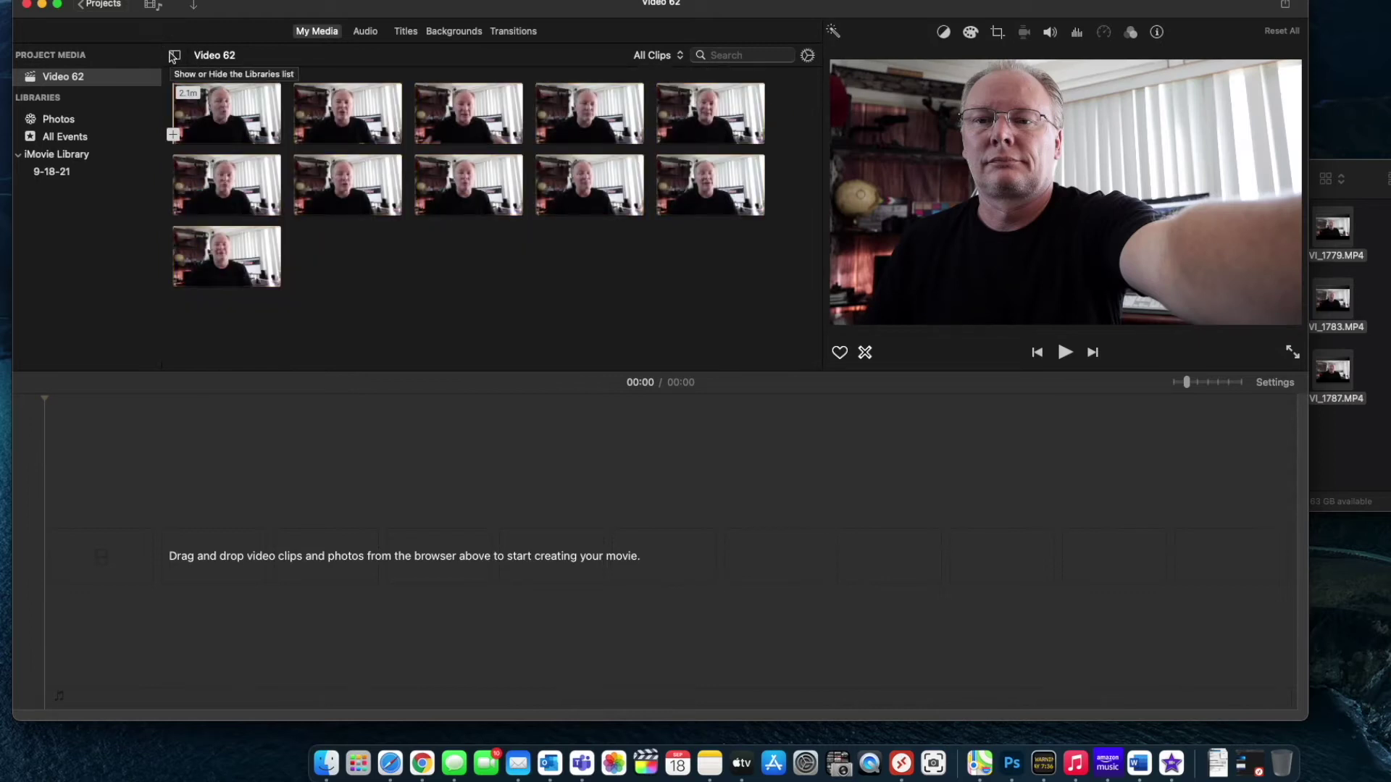
pyautogui.press('super+a')
pyautogui.press('e')
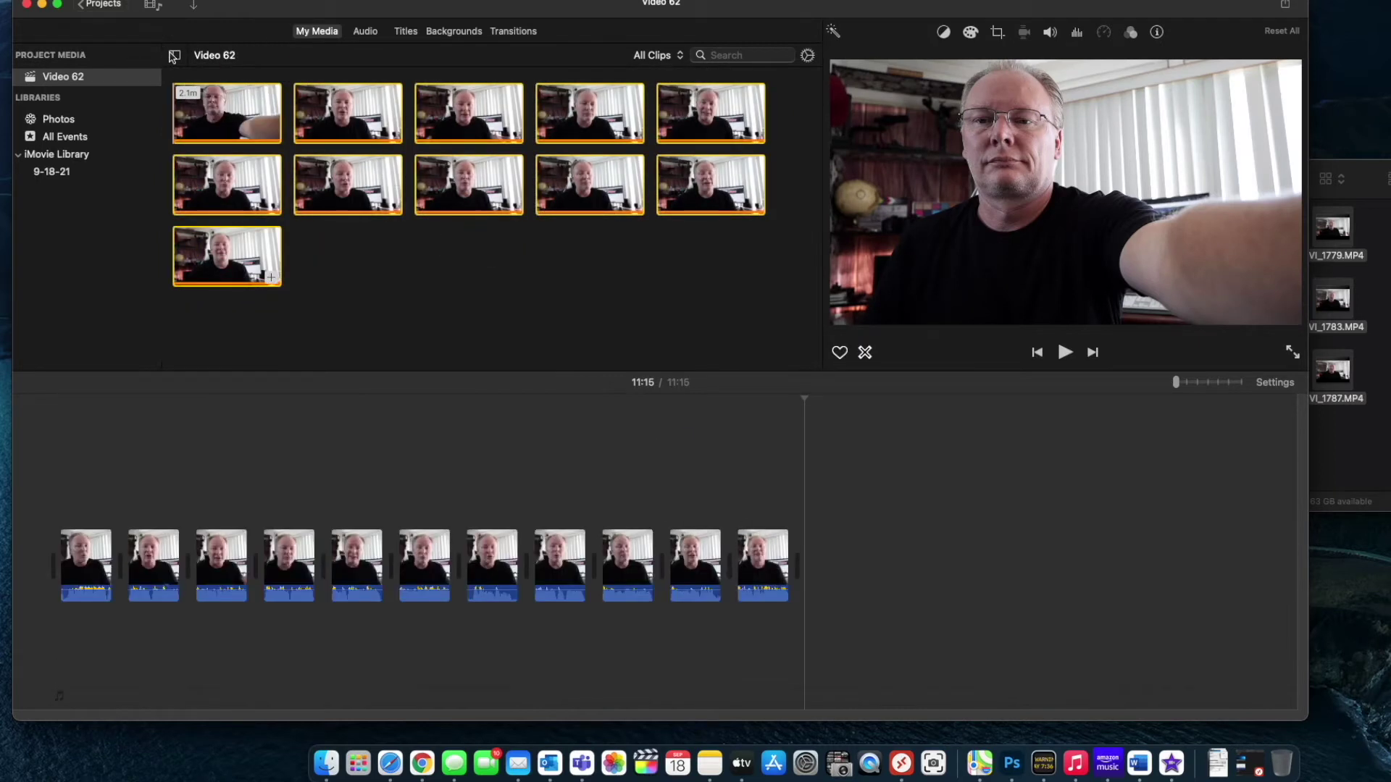
pyautogui.click(712, 430)
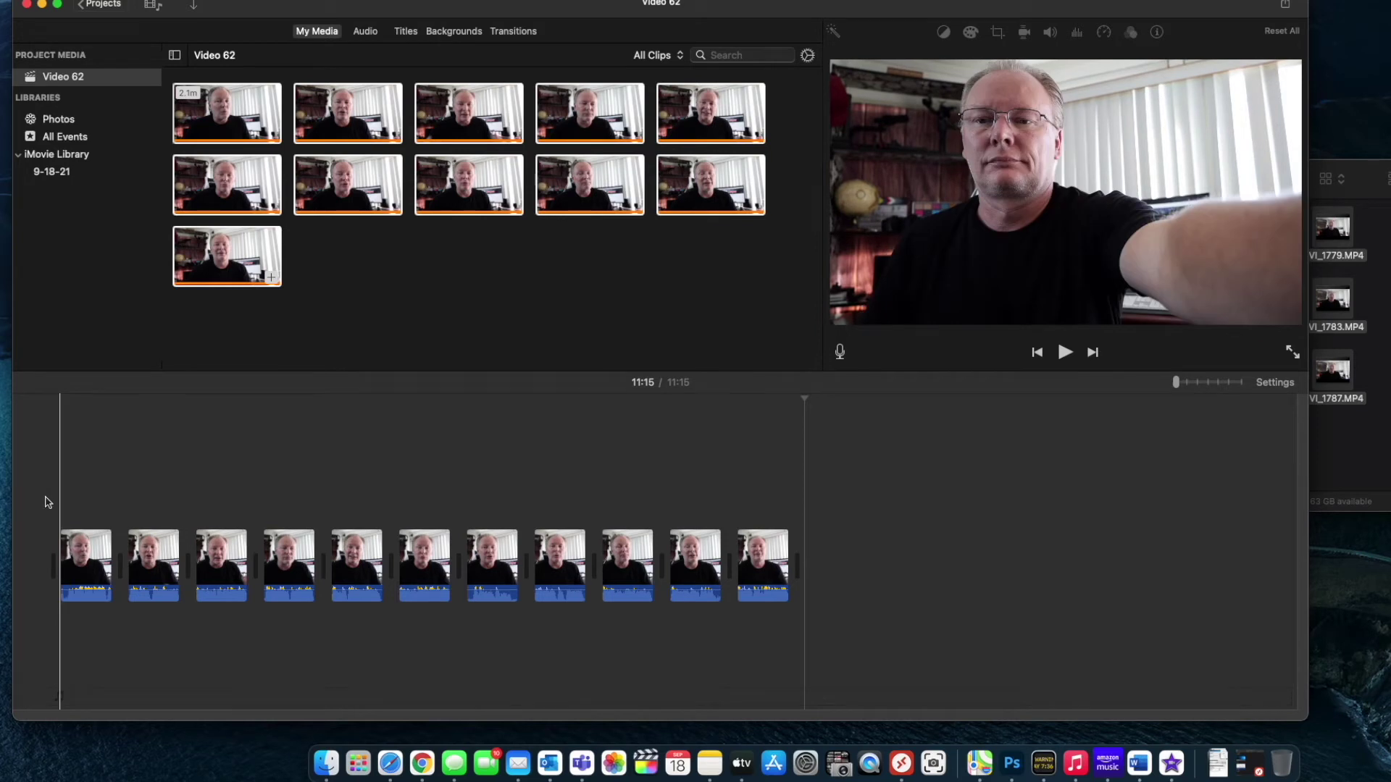
# - Play the movie from around 01:44 and enlarge the clips on the timeline
pyautogui.press('space')
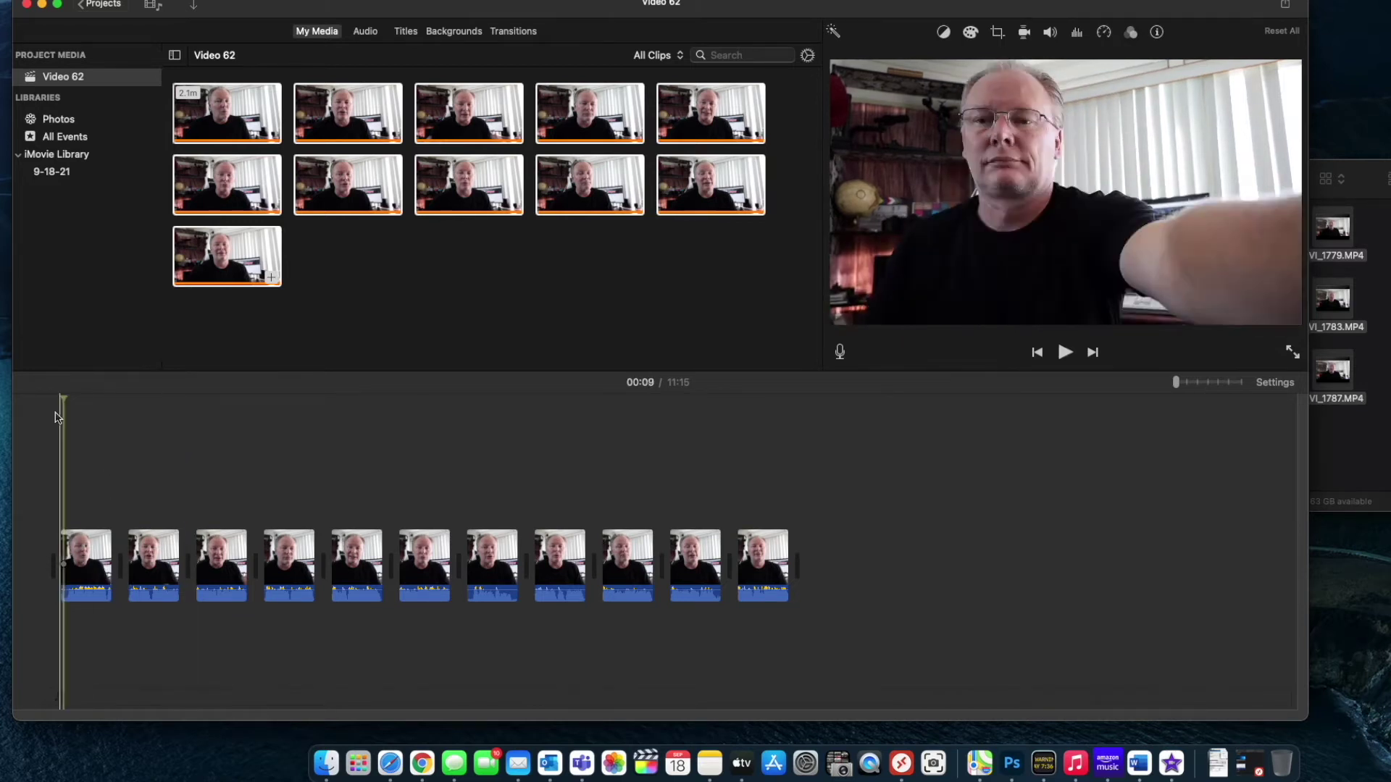
pyautogui.click(59, 406)
pyautogui.moveTo(59, 406); pyautogui.dragTo(106, 402)
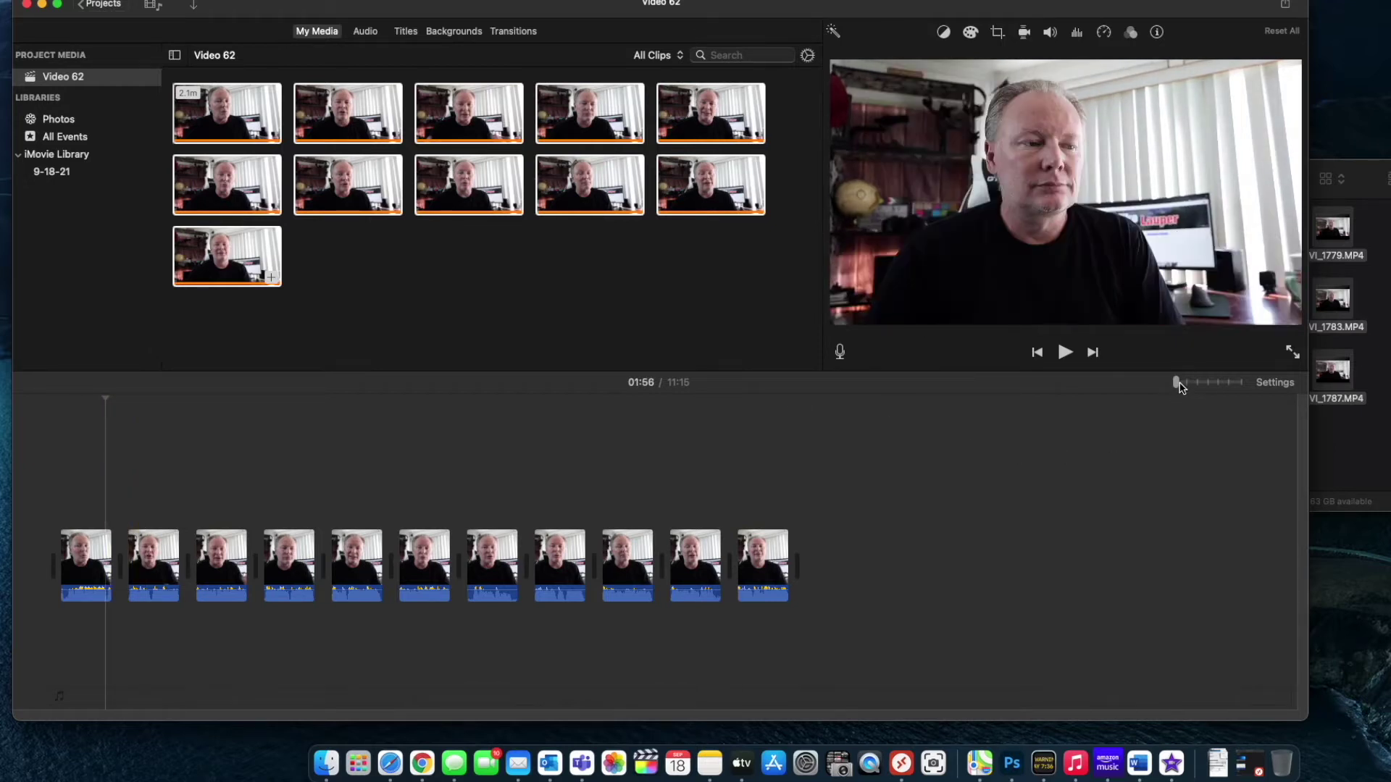
pyautogui.moveTo(1180, 384)
pyautogui.mouseDown()
pyautogui.moveTo(1229, 382)
pyautogui.moveTo(1175, 388)
pyautogui.moveTo(1219, 386)
pyautogui.moveTo(1175, 384)
pyautogui.moveTo(1199, 390)
pyautogui.mouseUp()
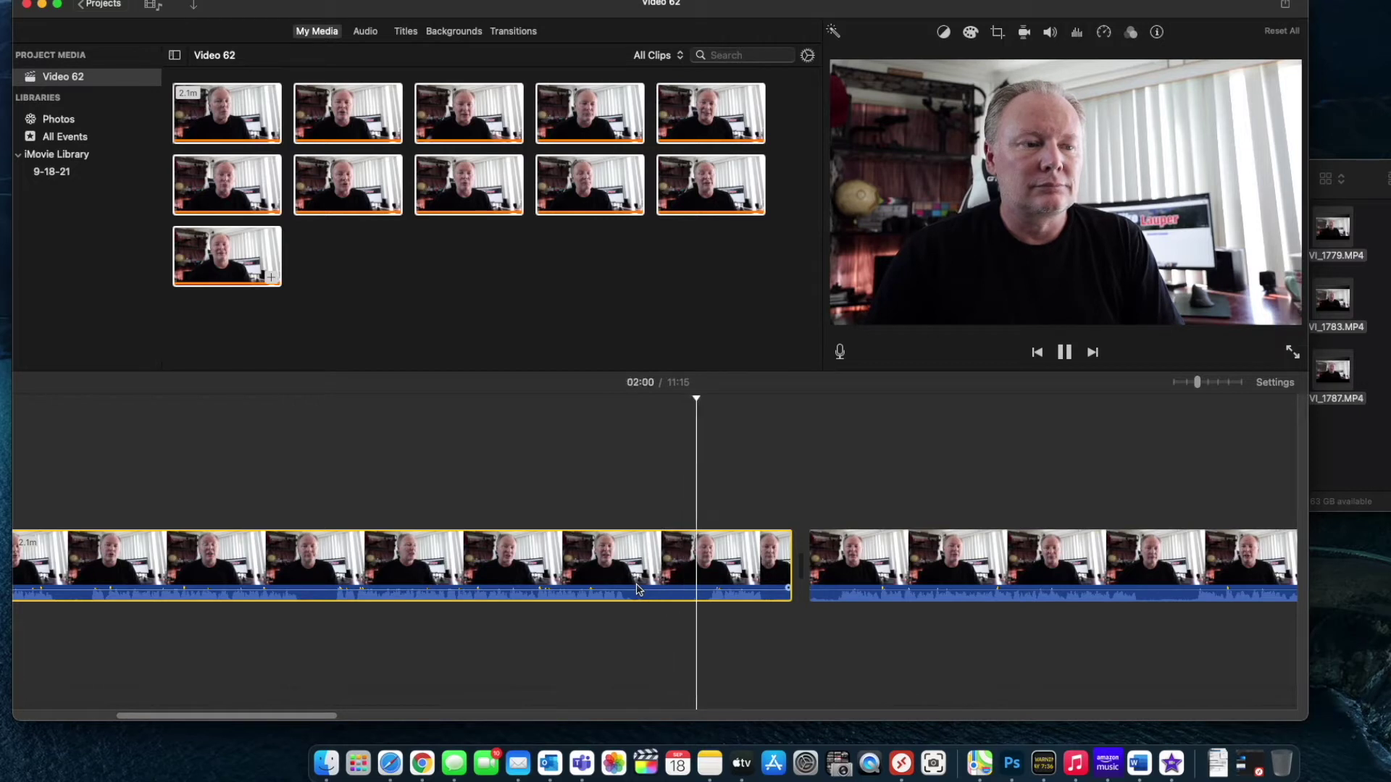
# - Split the long clip at the play position and delete the 2.0m piece
pyautogui.press('space')
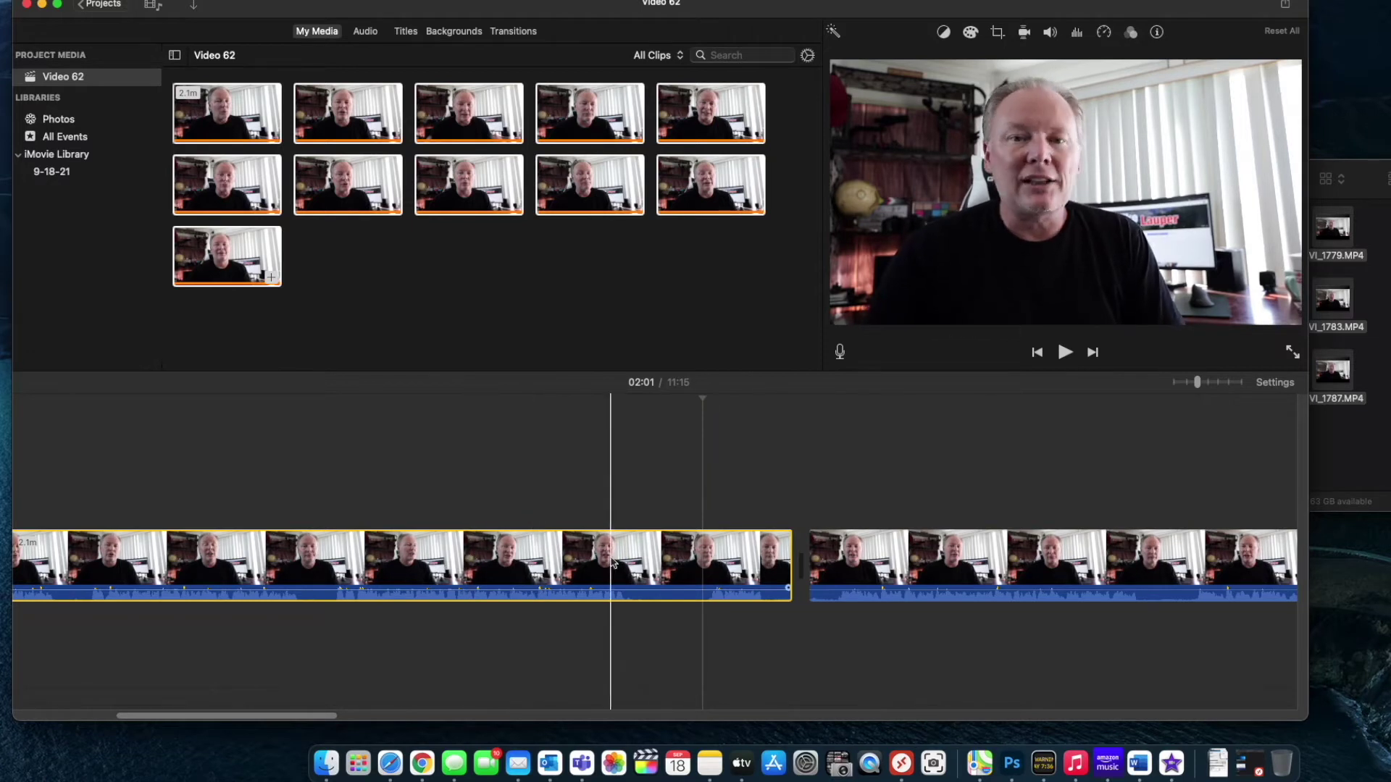
pyautogui.rightClick(704, 560)
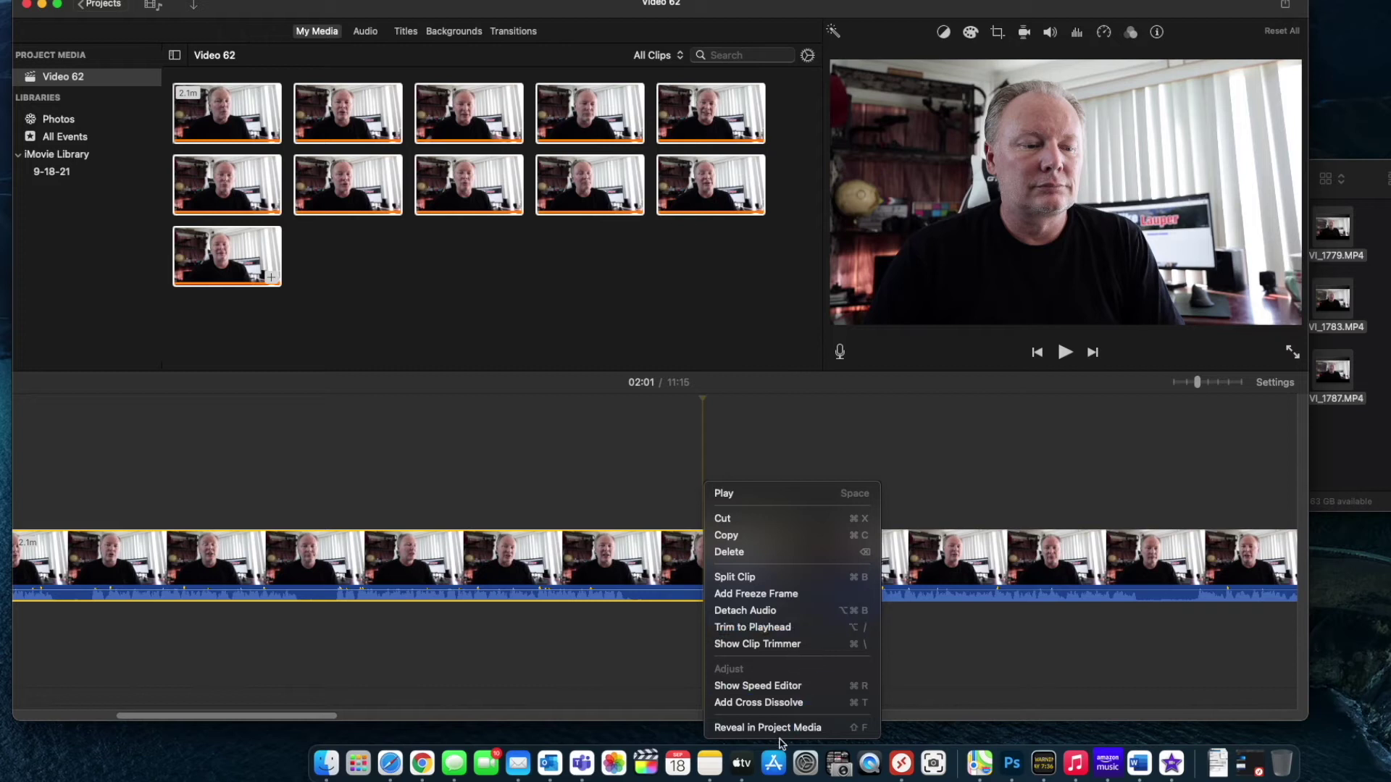
pyautogui.click(770, 579)
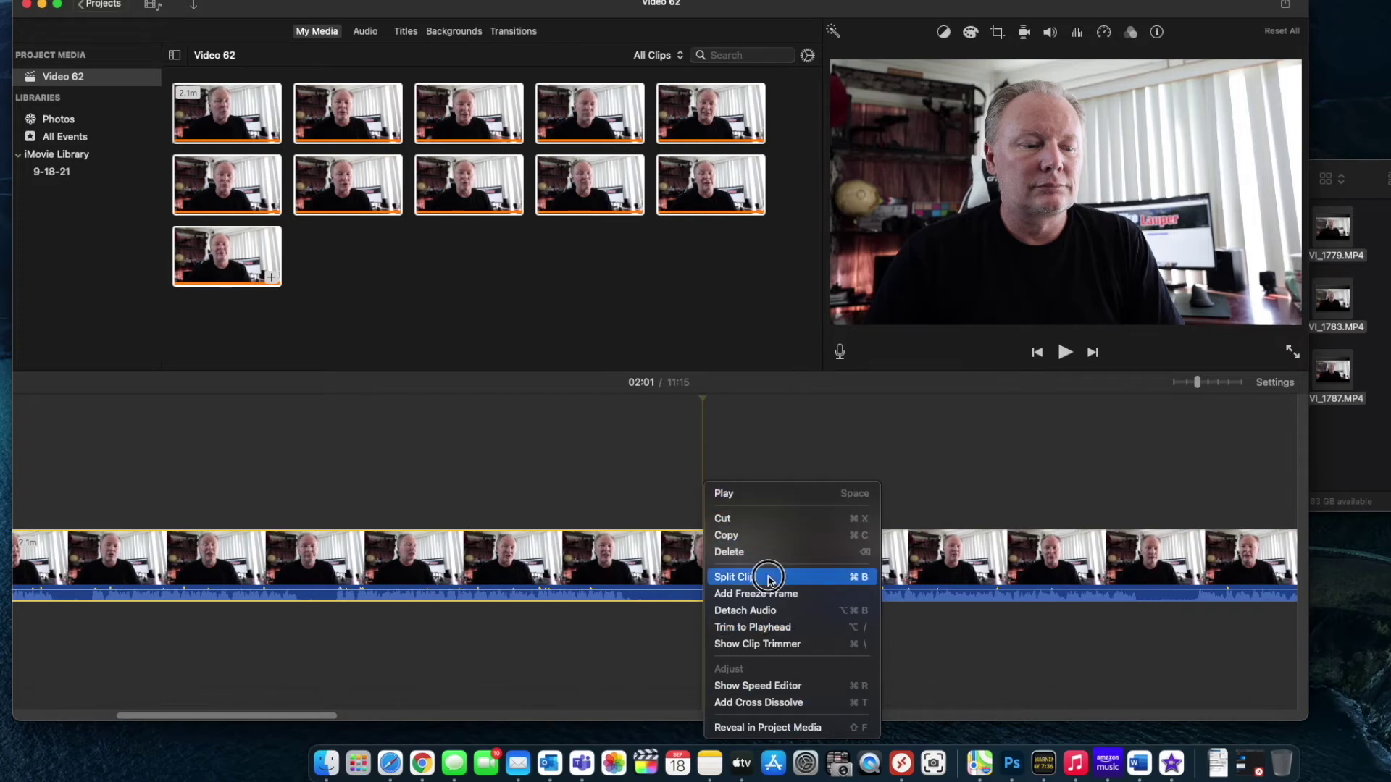
pyautogui.click(512, 568)
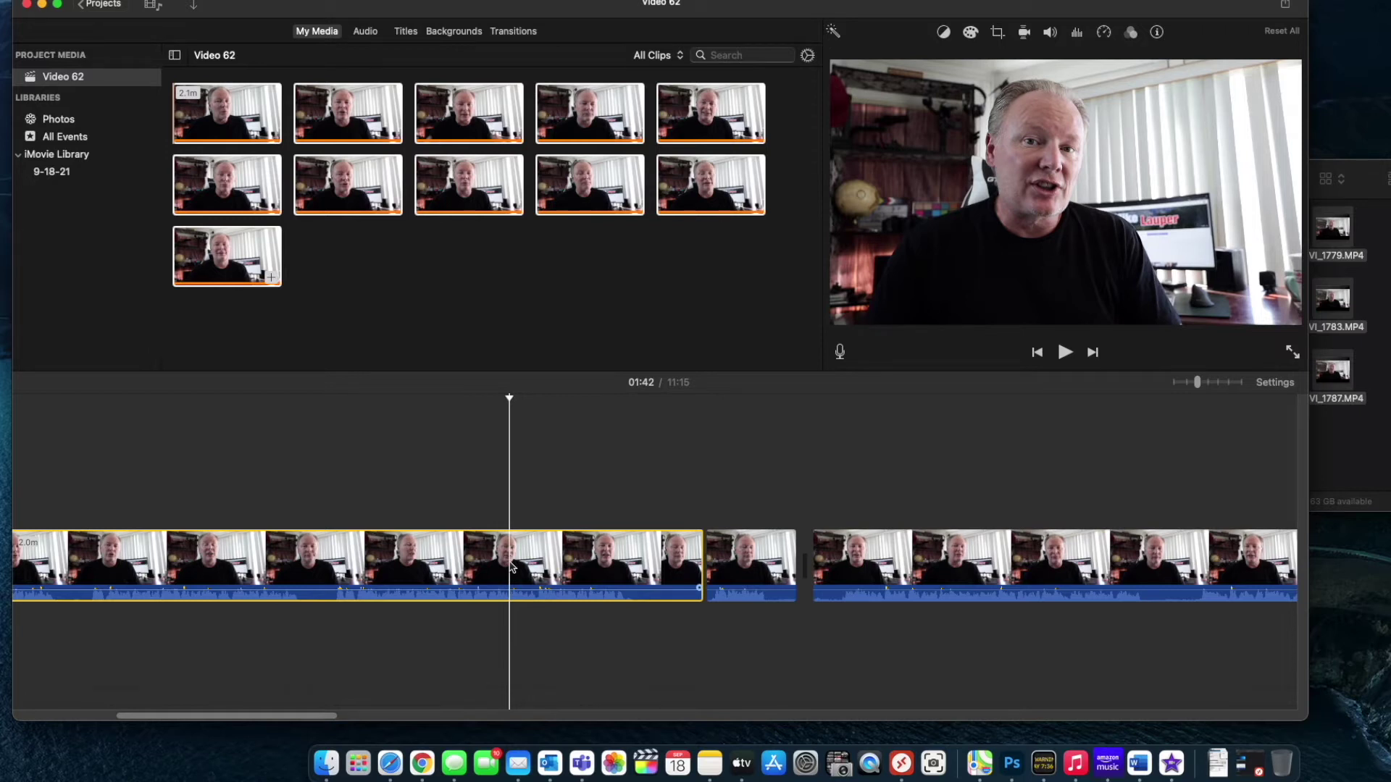
pyautogui.press('Delete')
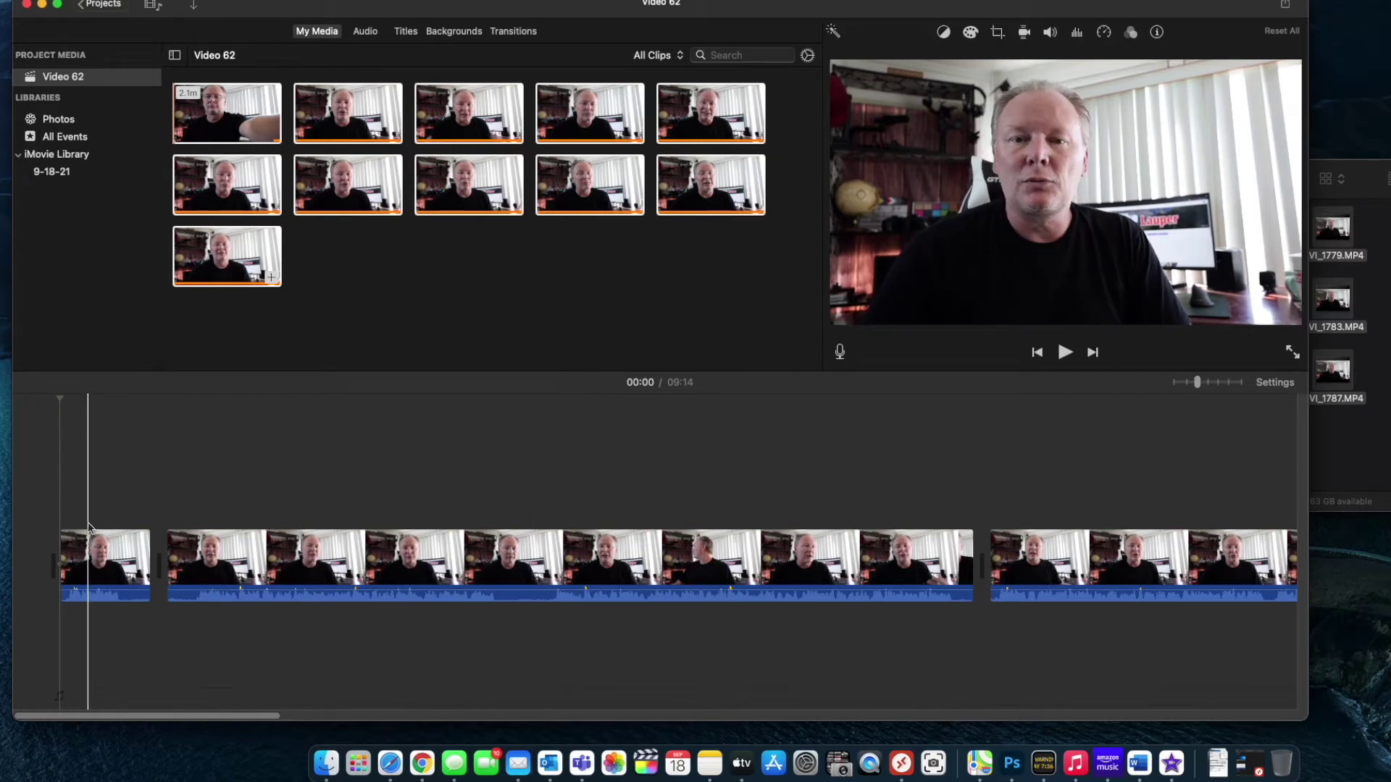
# - Trim the first clip's start from 8.8s to about 5.9s, bringing the movie to 09:10
pyautogui.press('space')
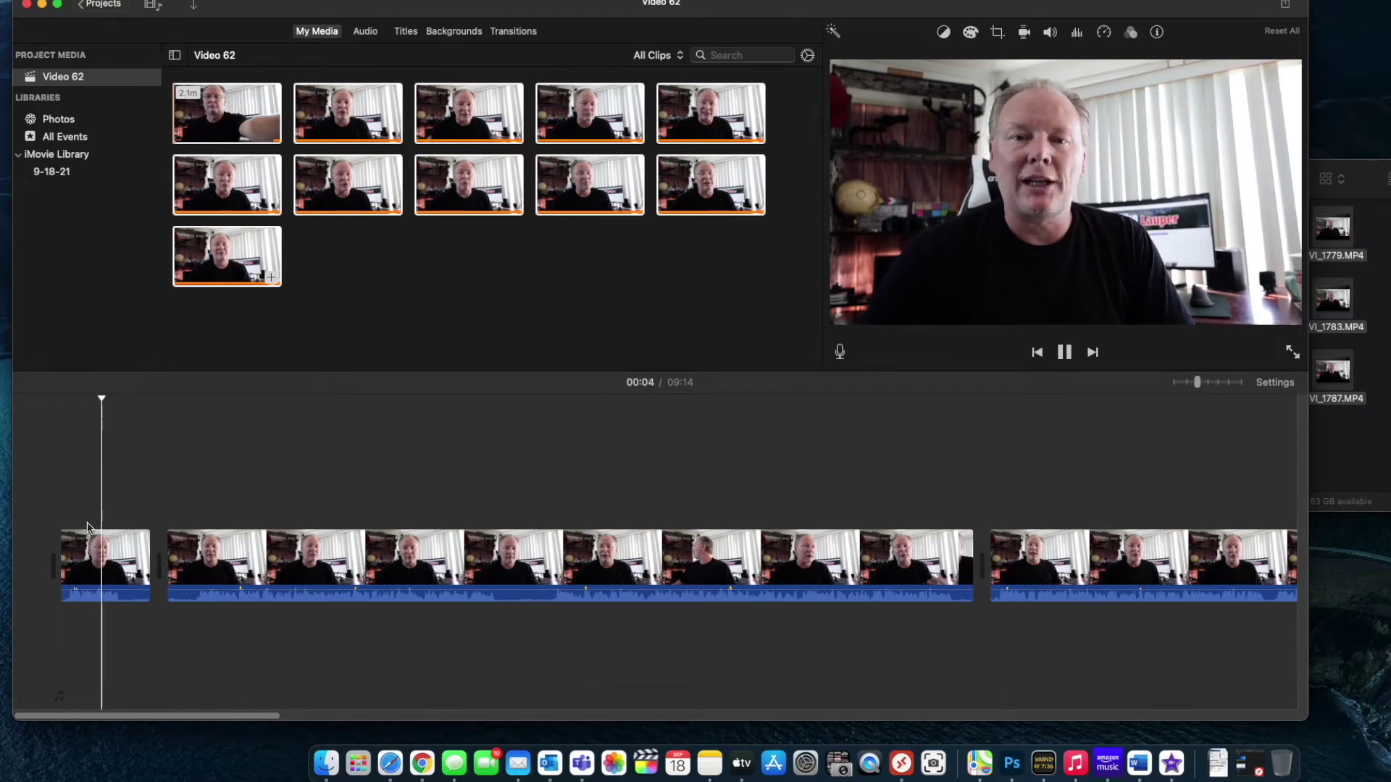
pyautogui.click(142, 569)
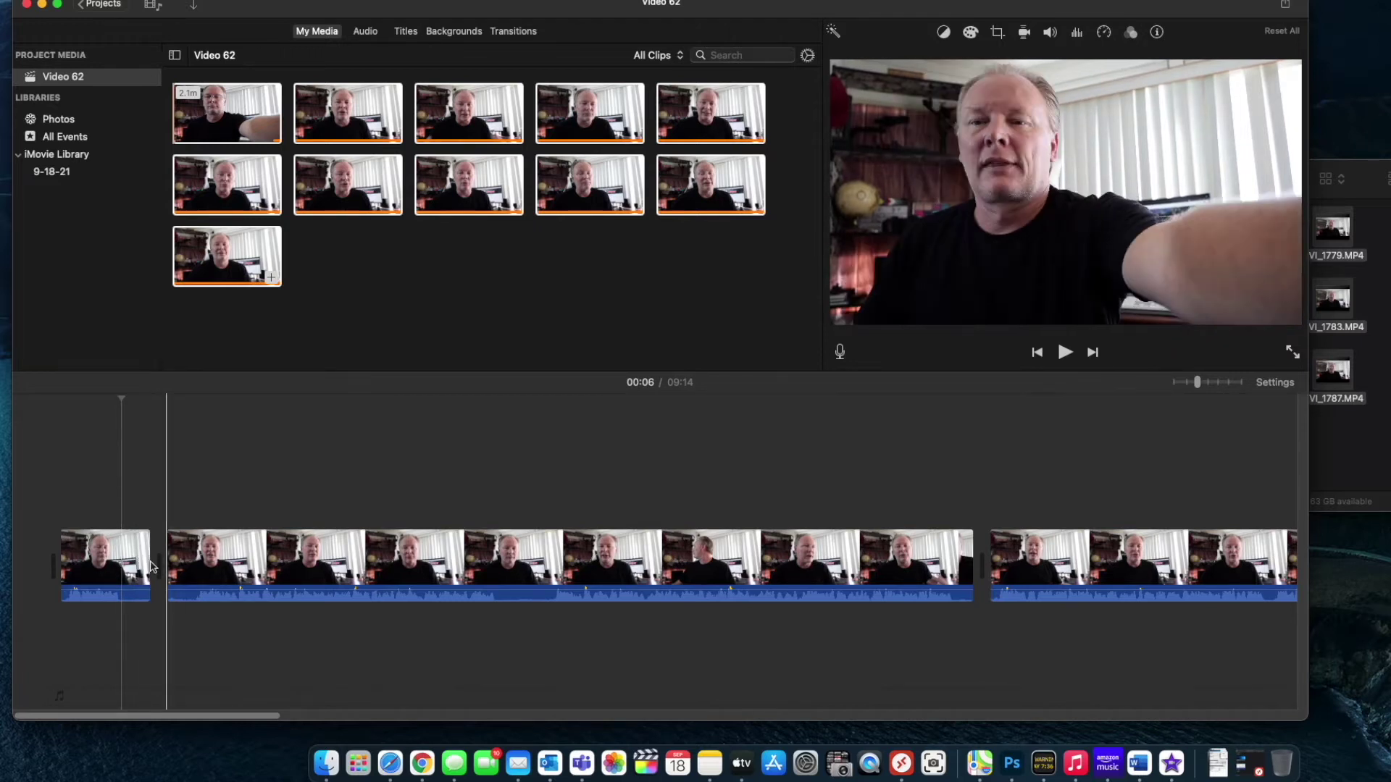
pyautogui.click(150, 563)
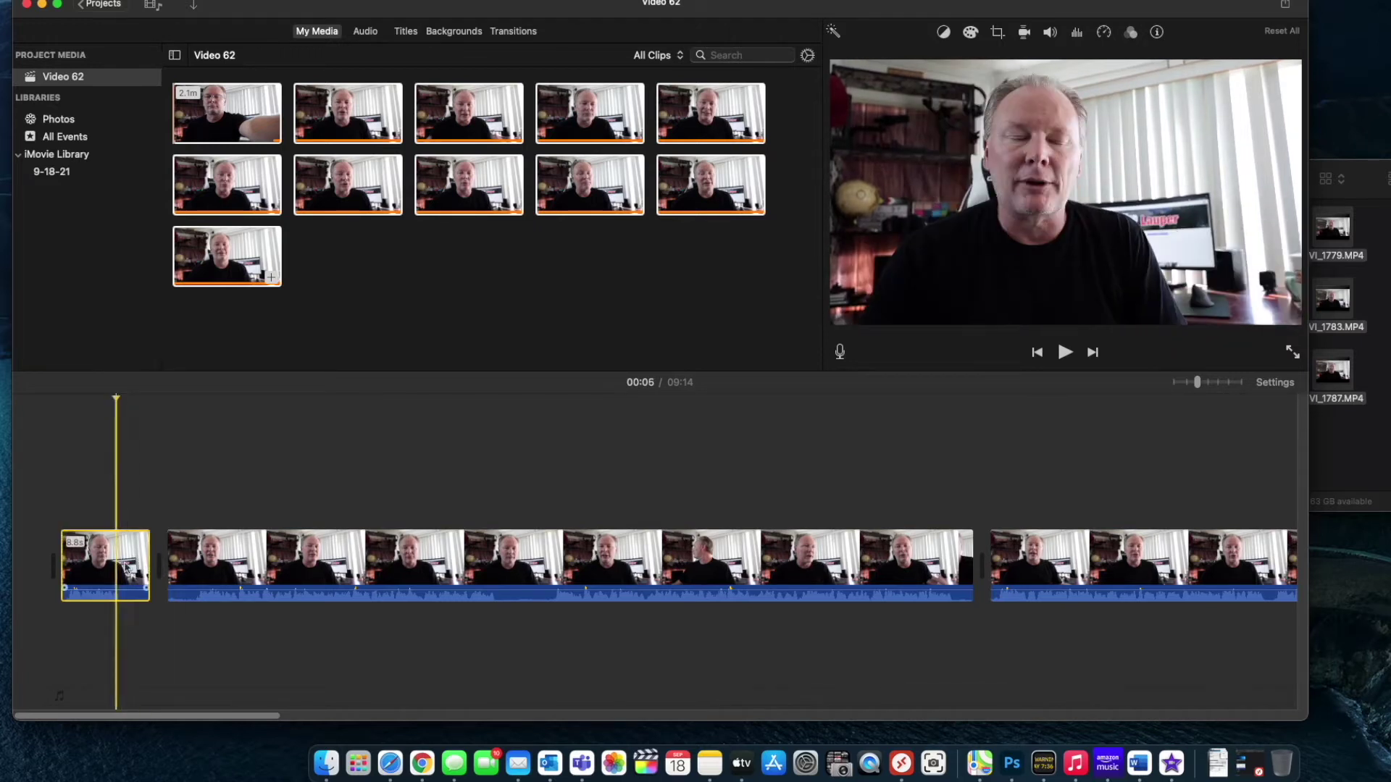
pyautogui.click(149, 559)
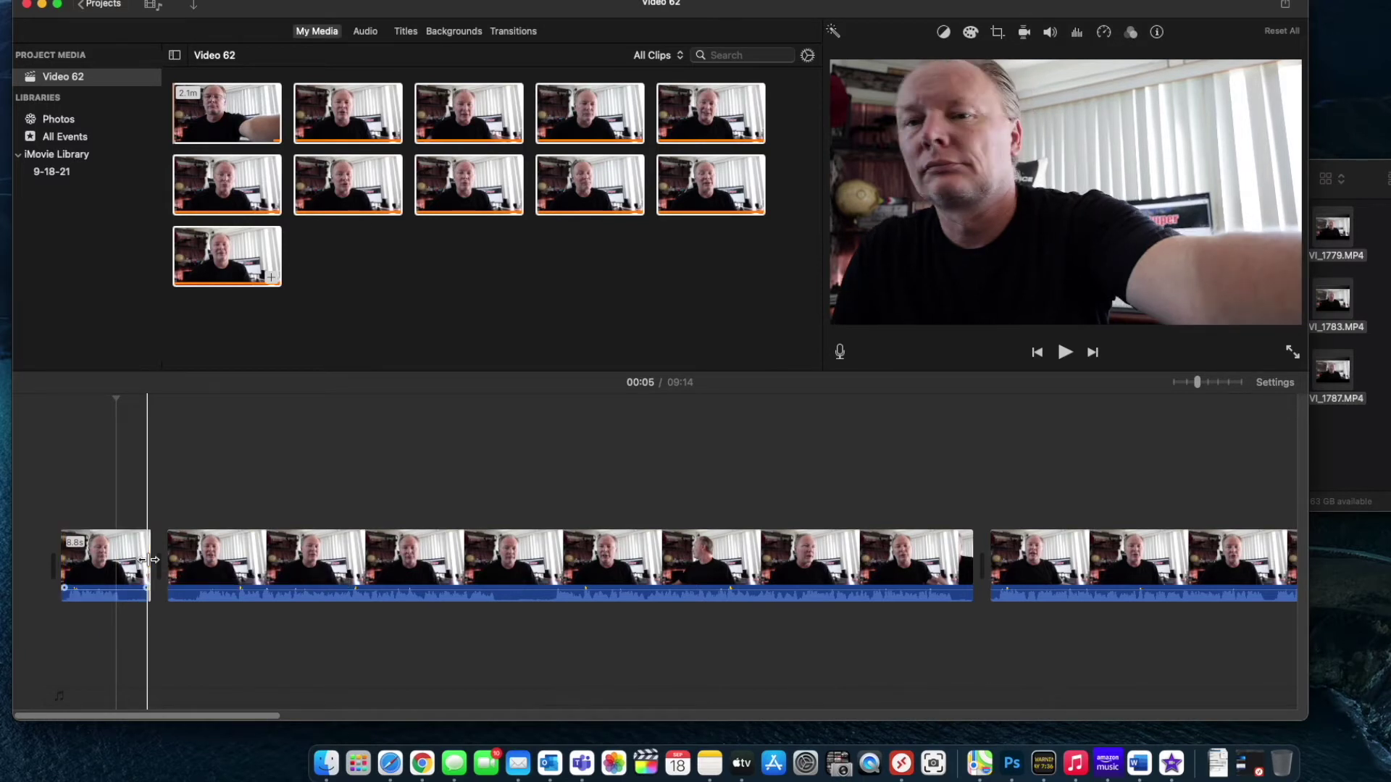
pyautogui.moveTo(150, 560); pyautogui.dragTo(118, 560)
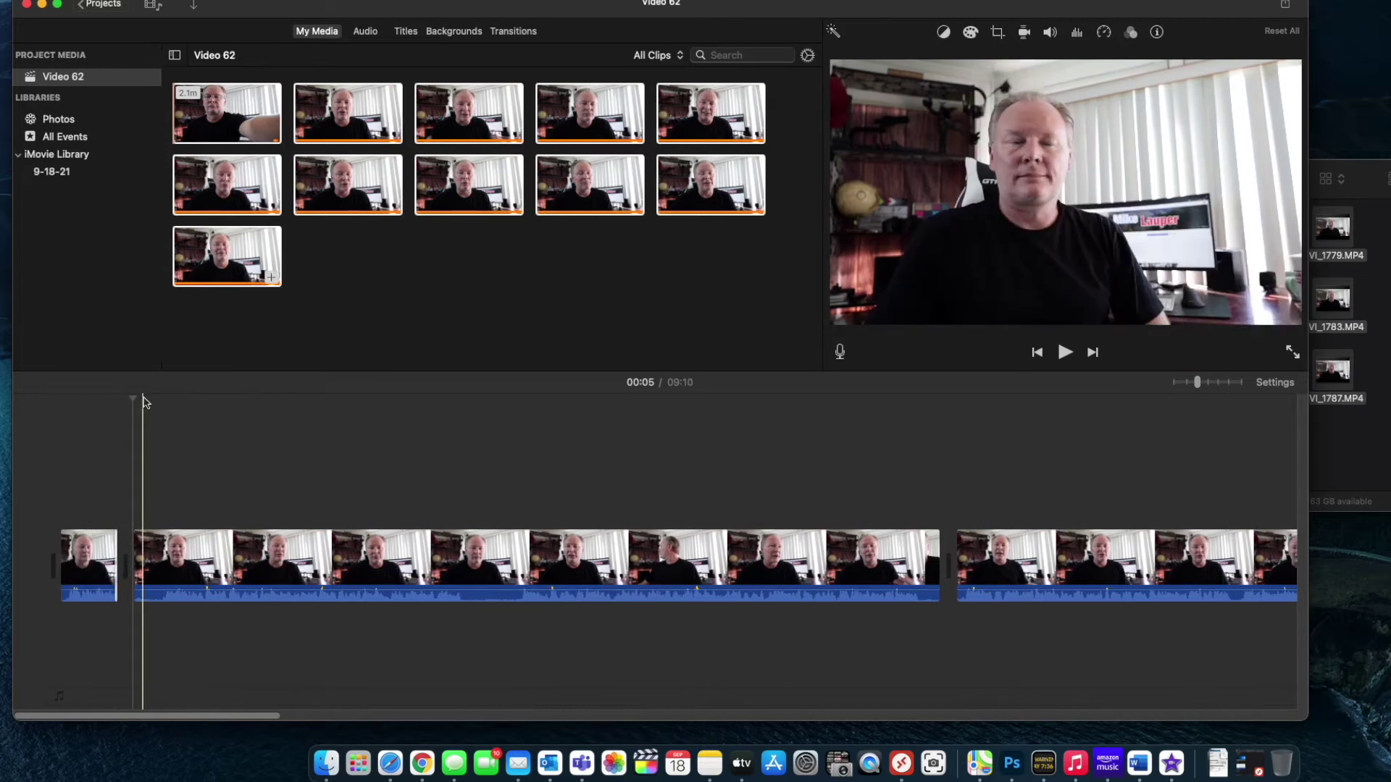
pyautogui.moveTo(90, 405); pyautogui.dragTo(67, 413)
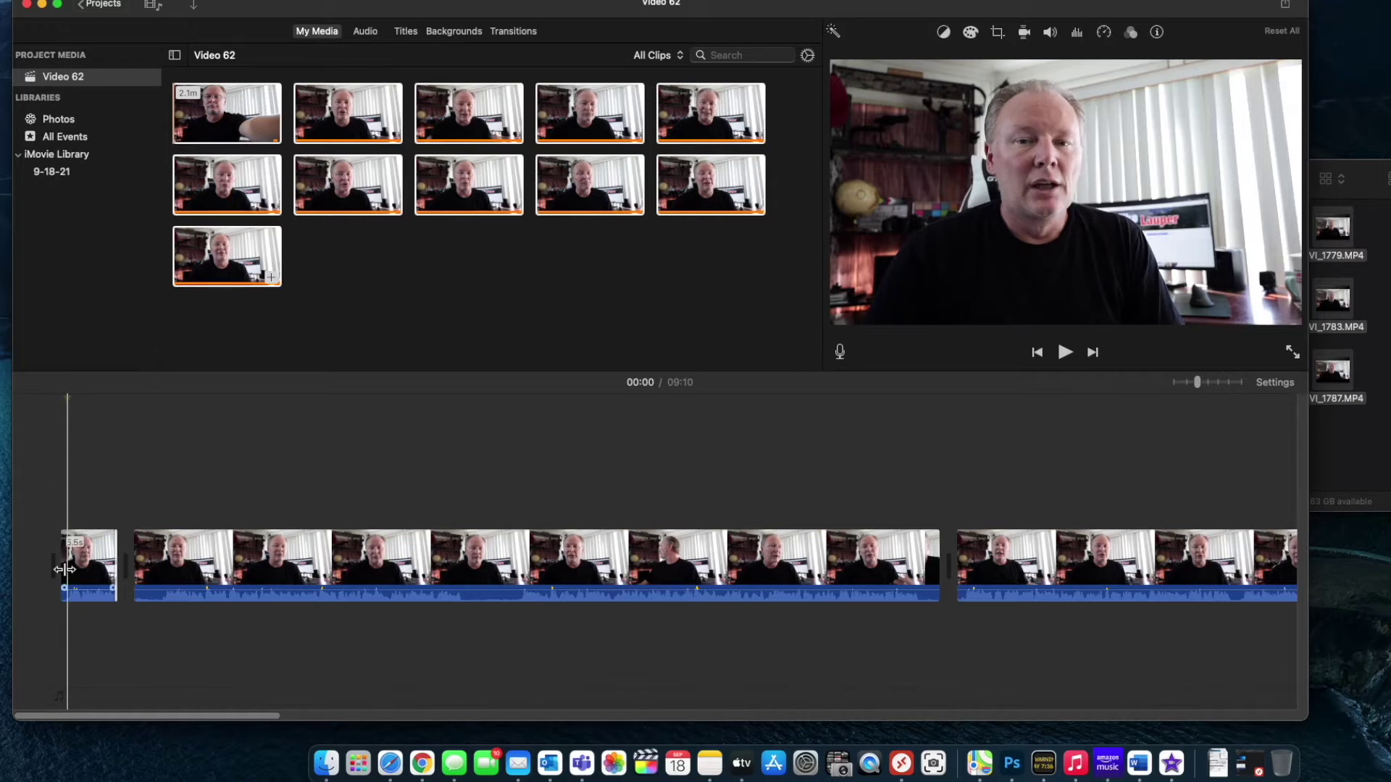
pyautogui.moveTo(62, 569); pyautogui.dragTo(69, 566)
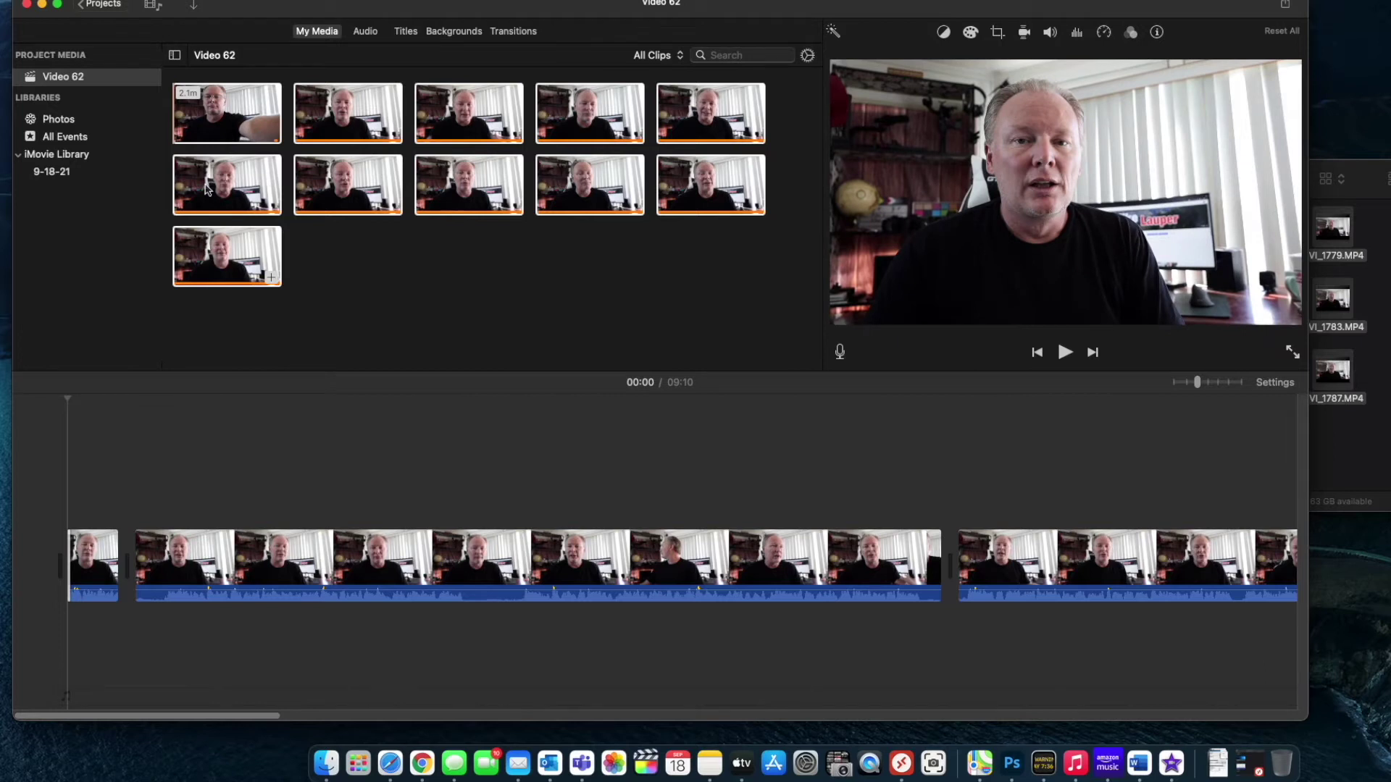
pyautogui.press('cmd+a')
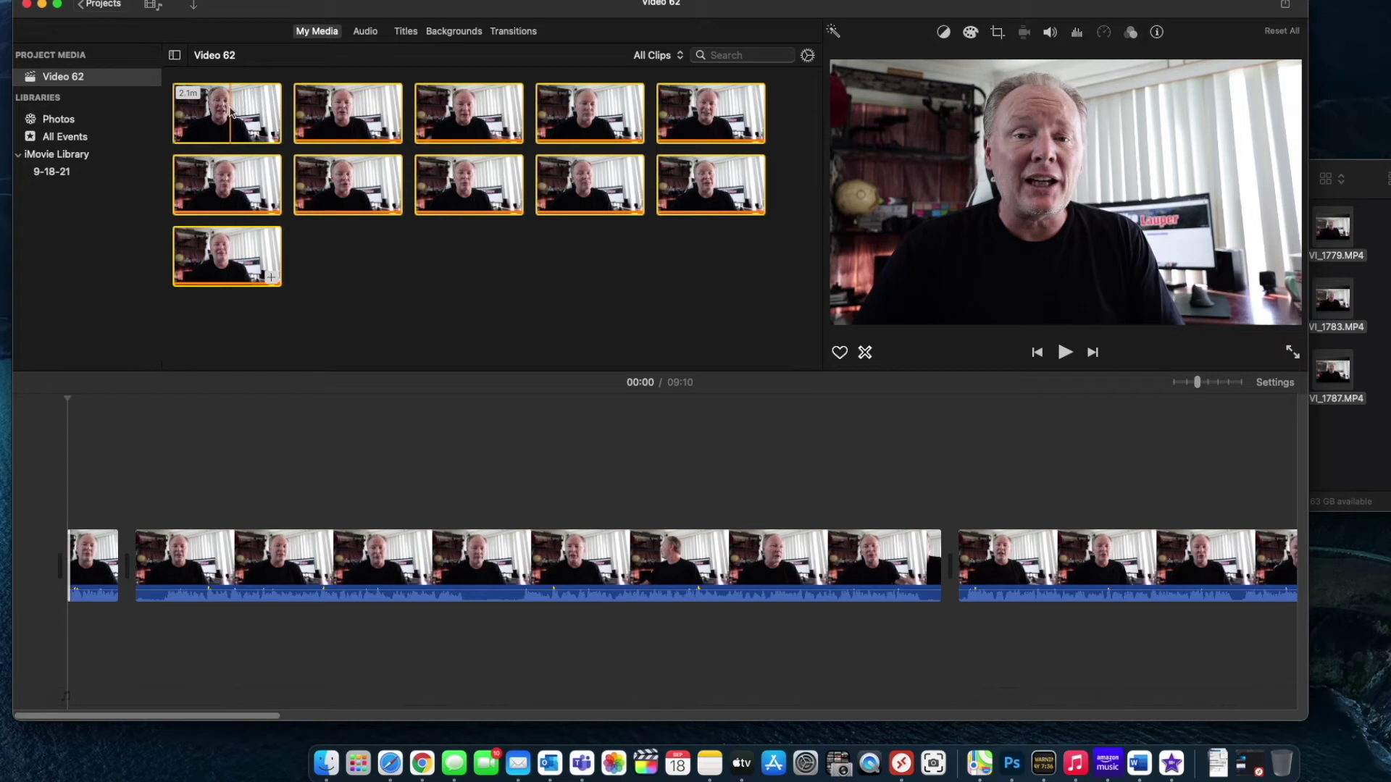
pyautogui.click(239, 334)
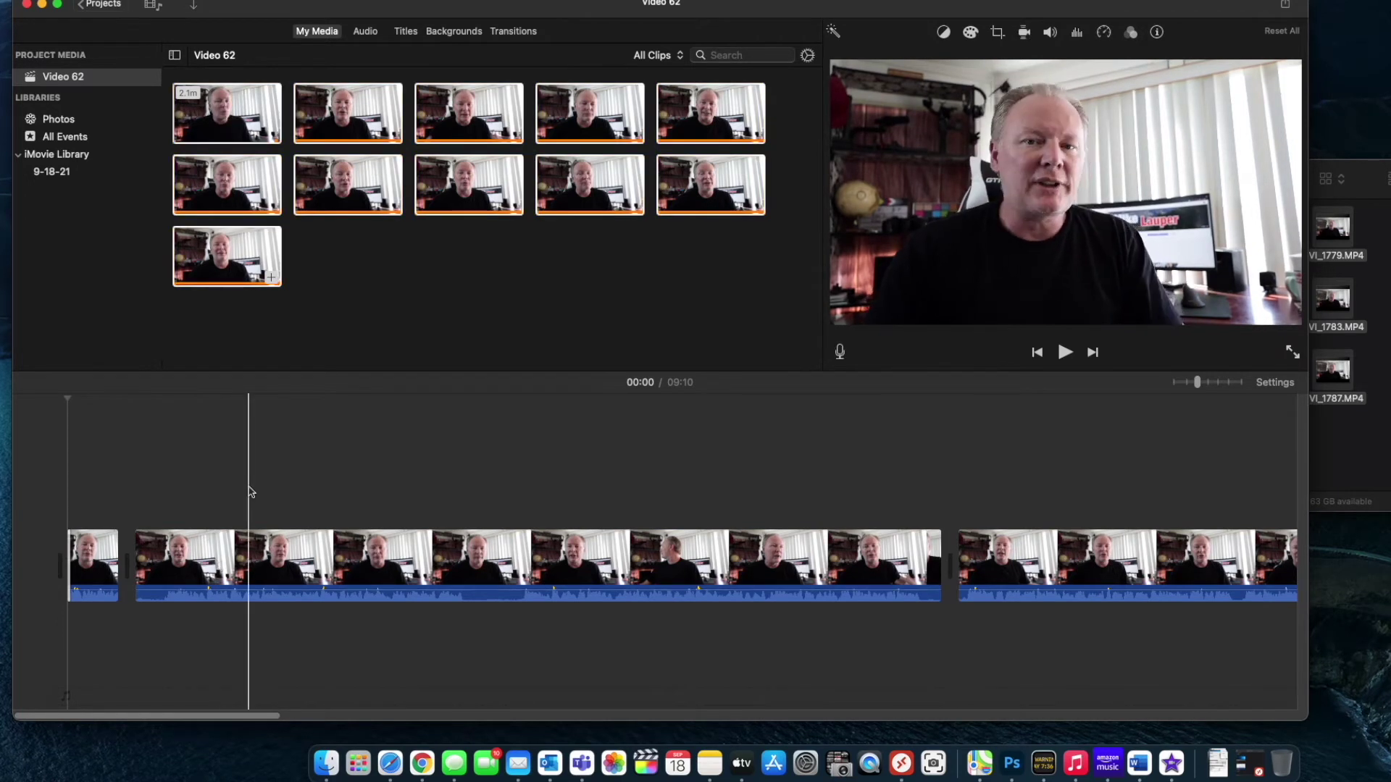
pyautogui.press('super+a')
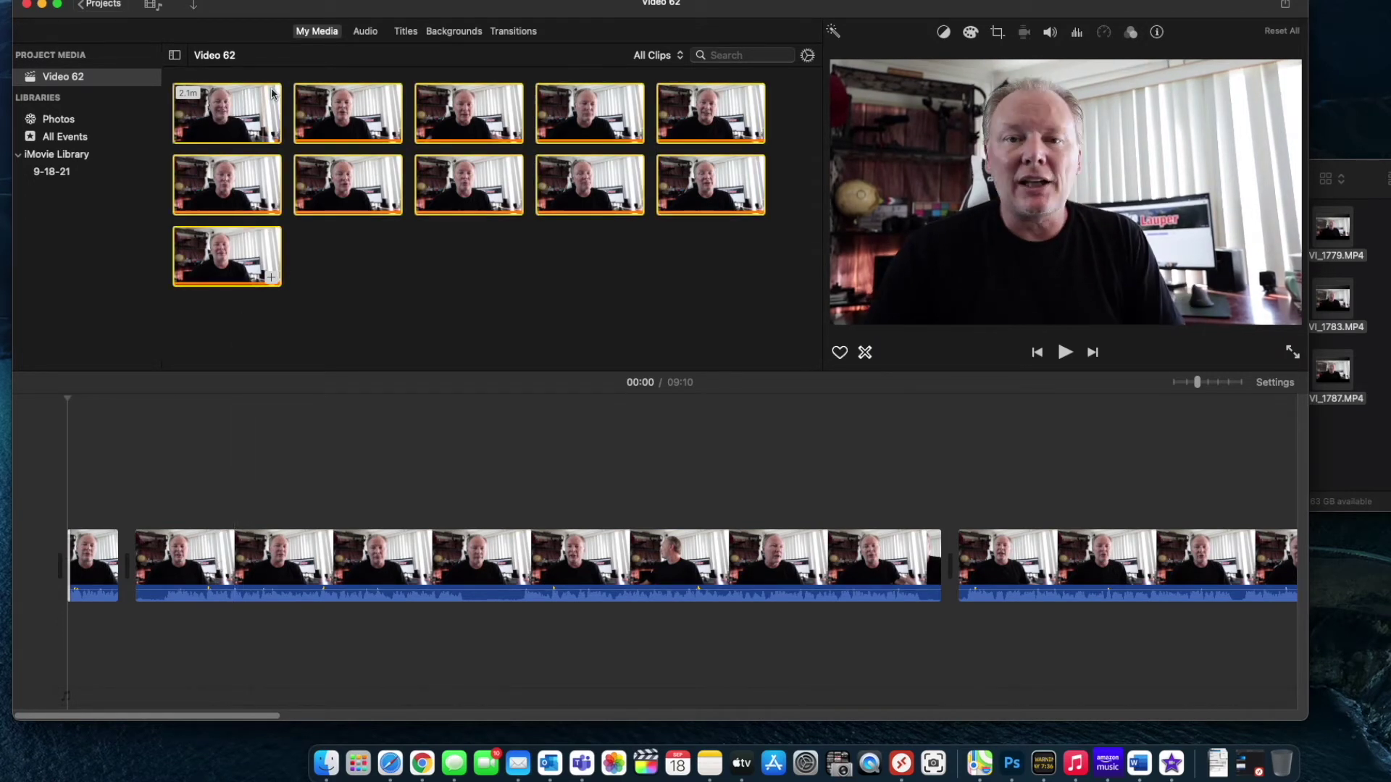
pyautogui.click(297, 439)
pyautogui.press('super+a')
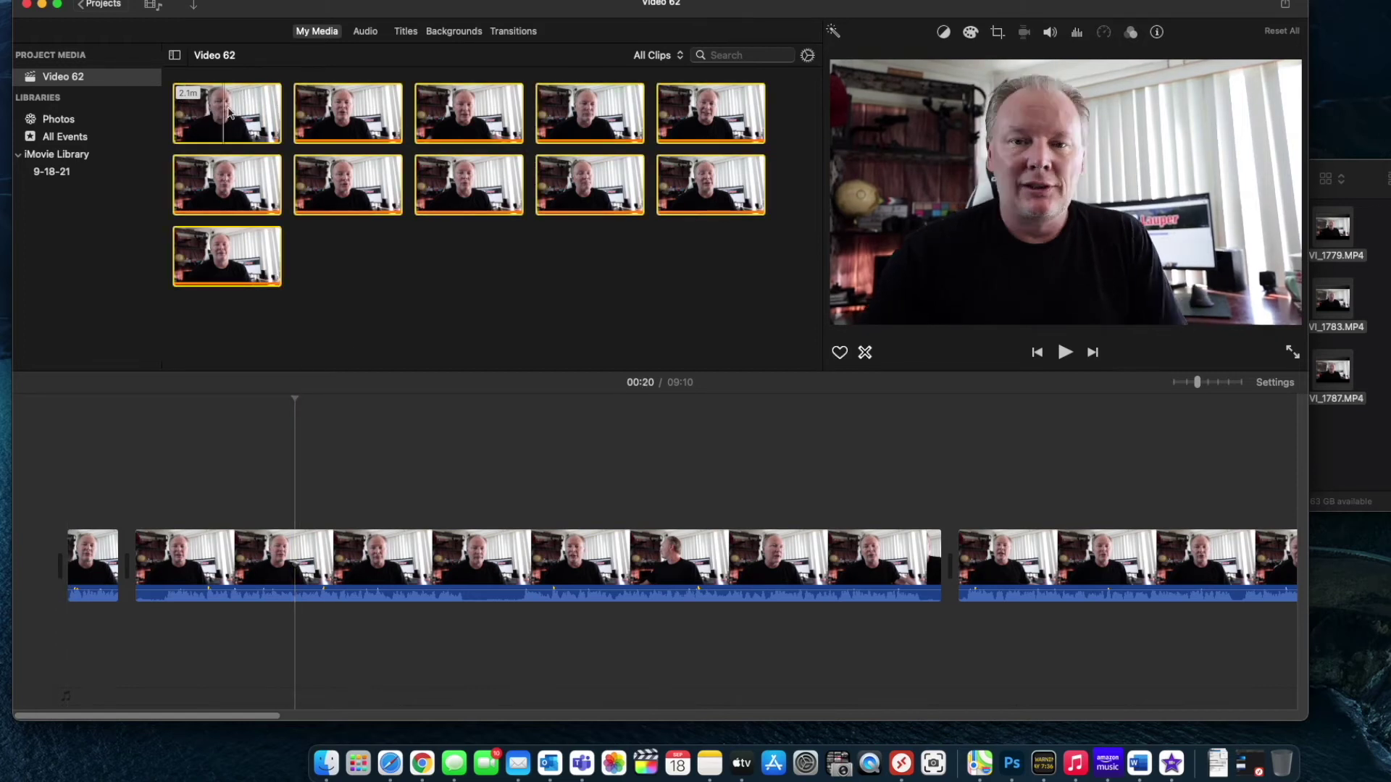
pyautogui.click(174, 108)
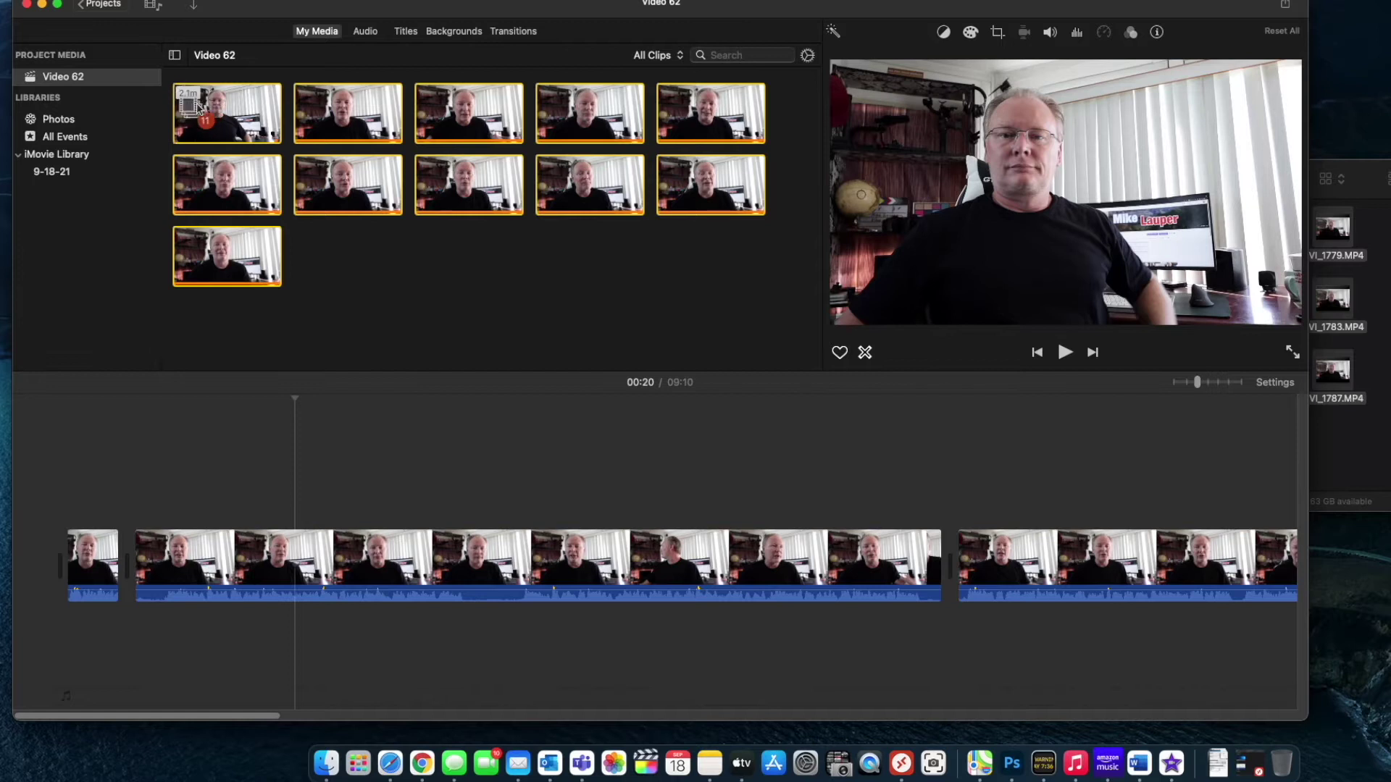
pyautogui.click(357, 302)
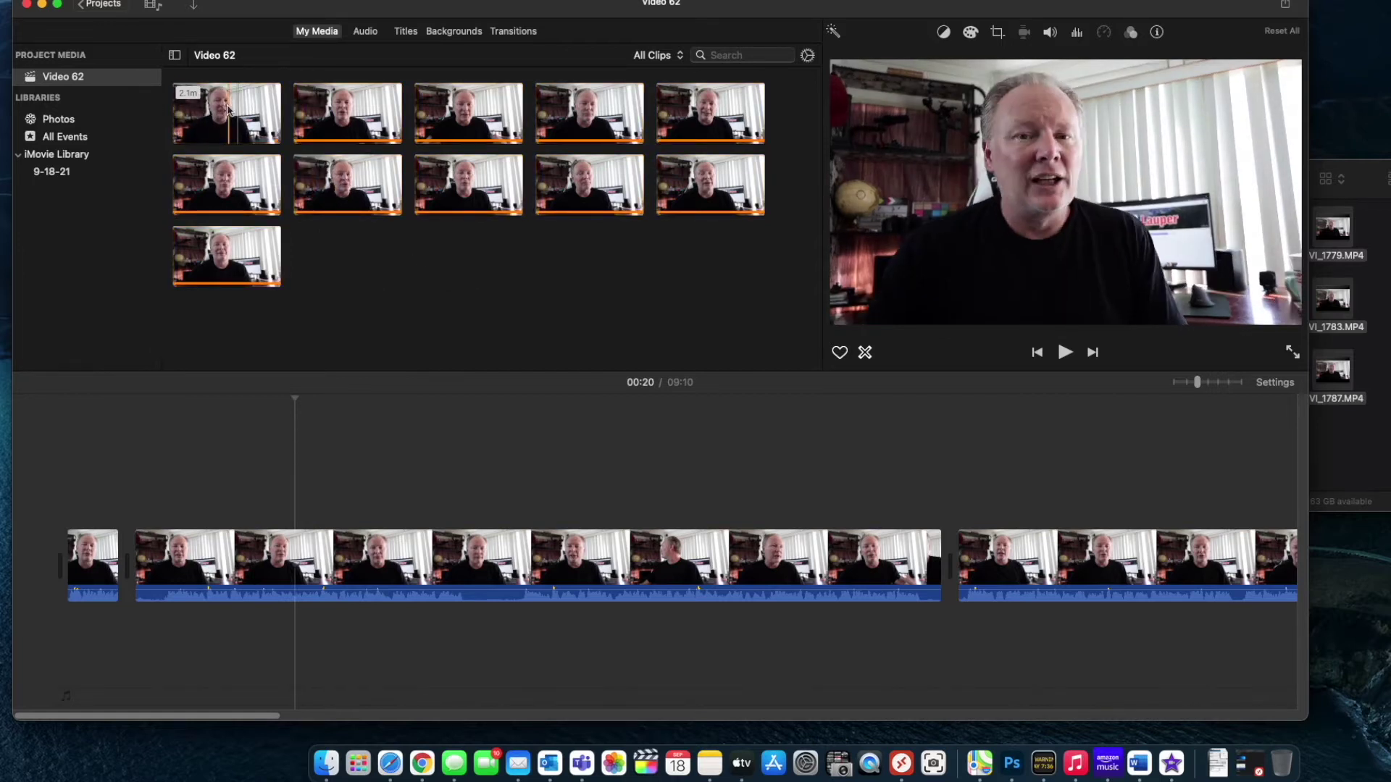
pyautogui.click(261, 122)
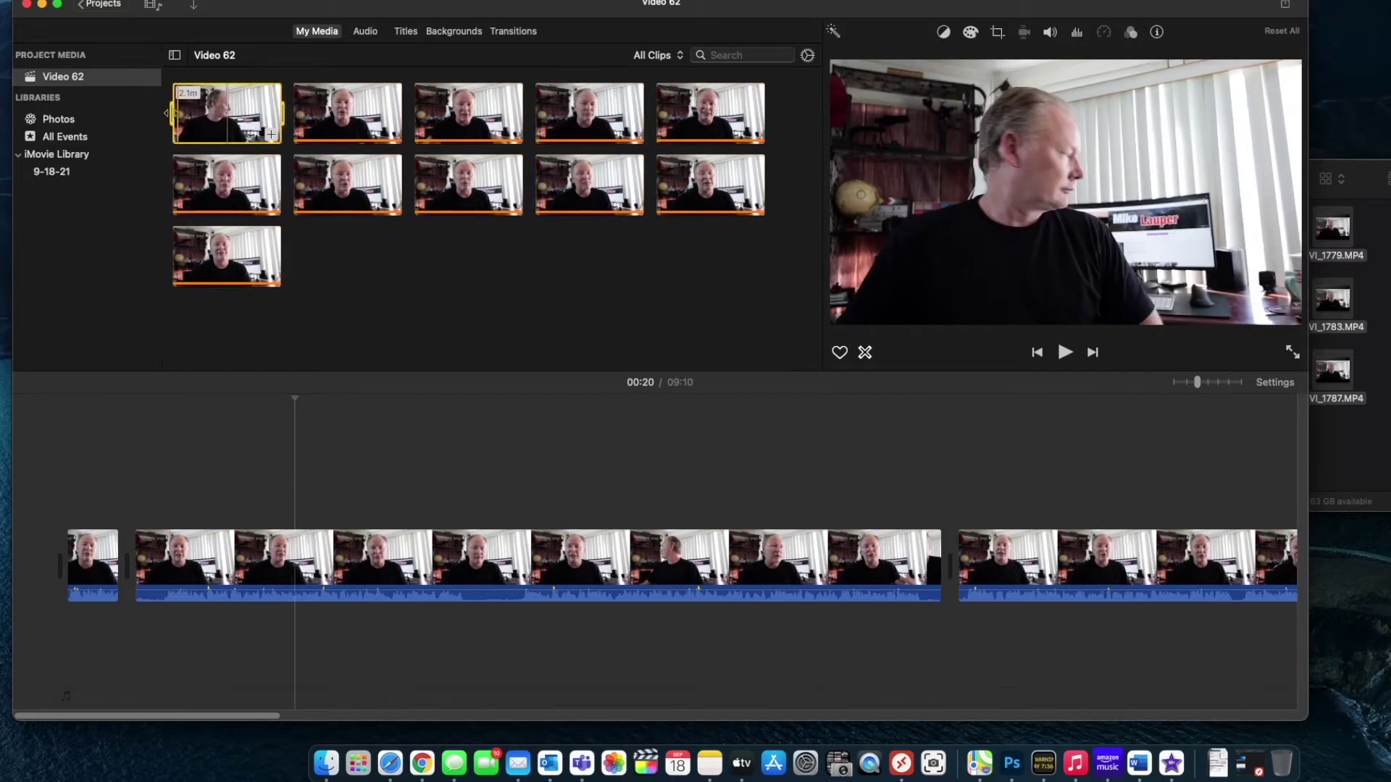
pyautogui.moveTo(174, 112); pyautogui.dragTo(254, 112)
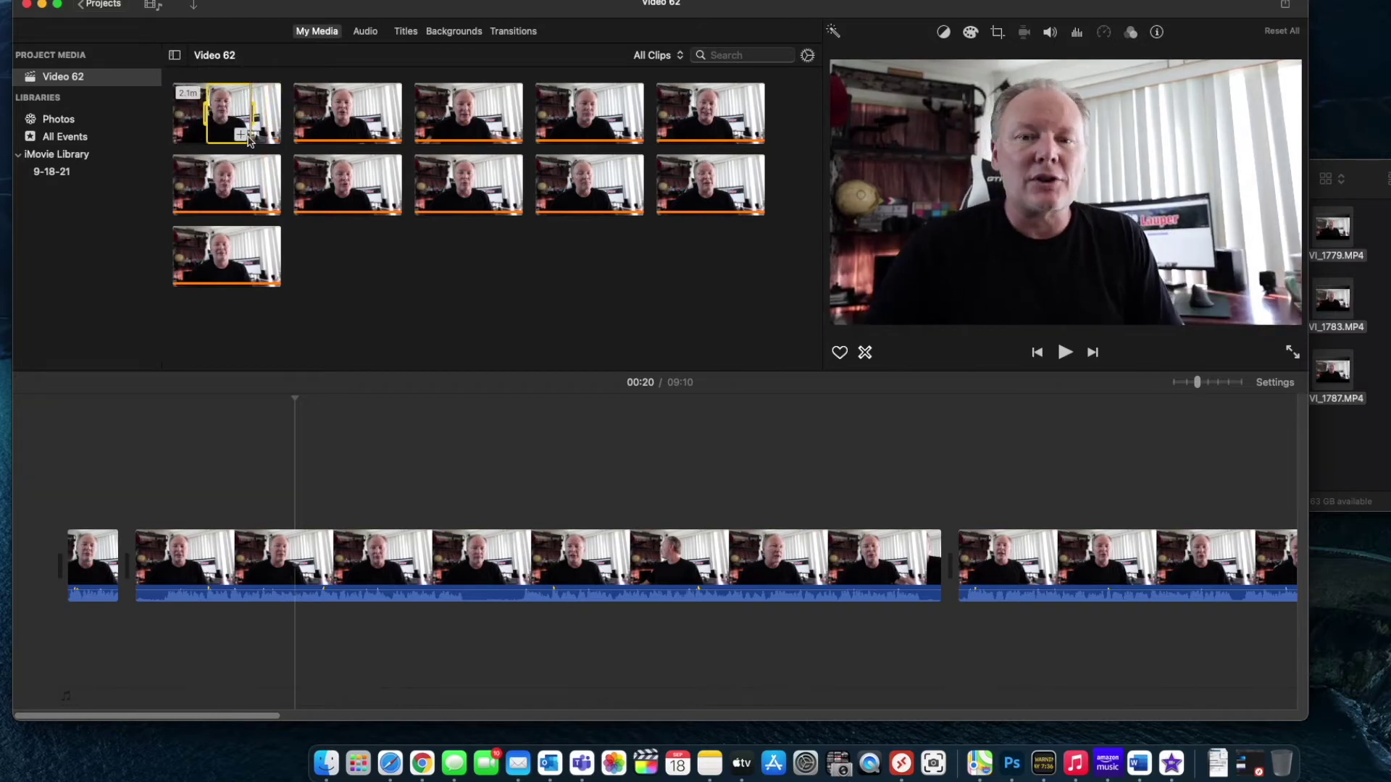
pyautogui.click(241, 136)
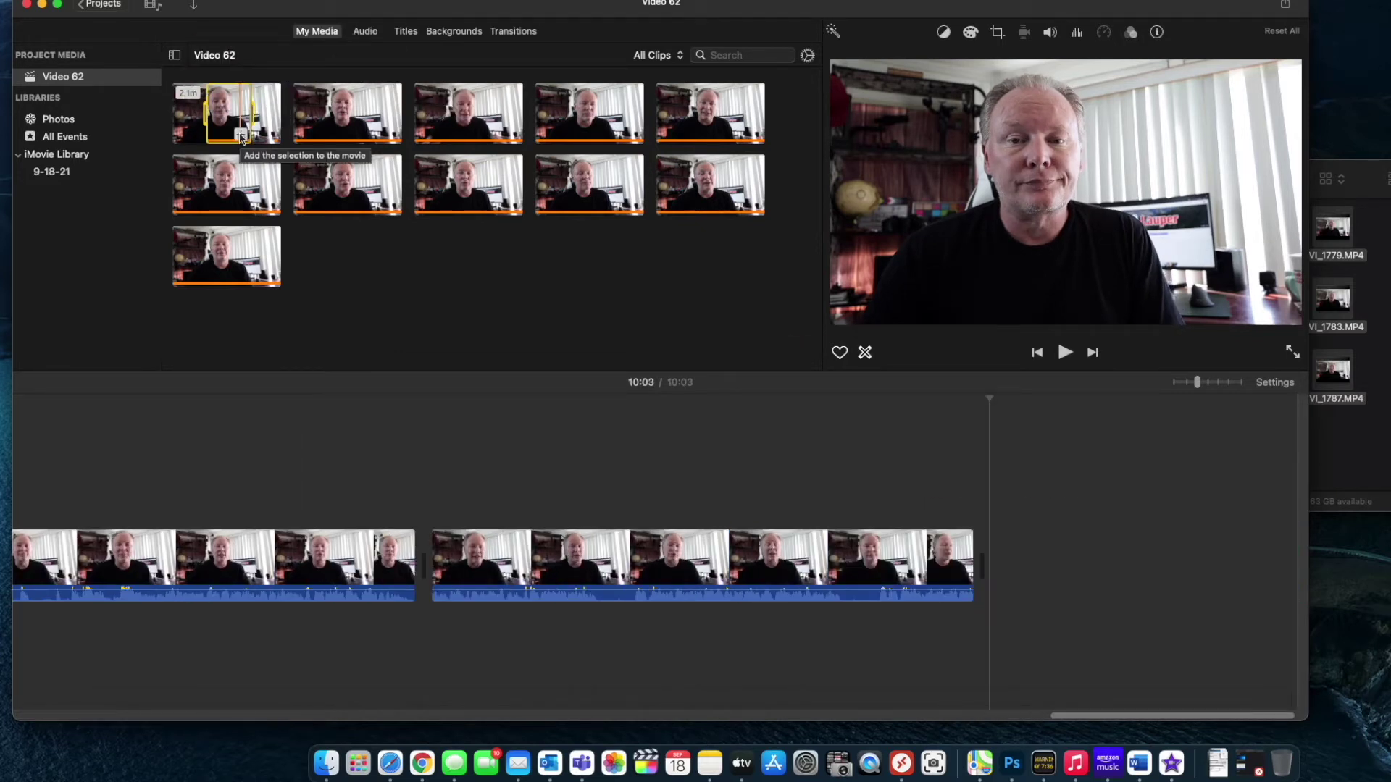
pyautogui.press('super+z')
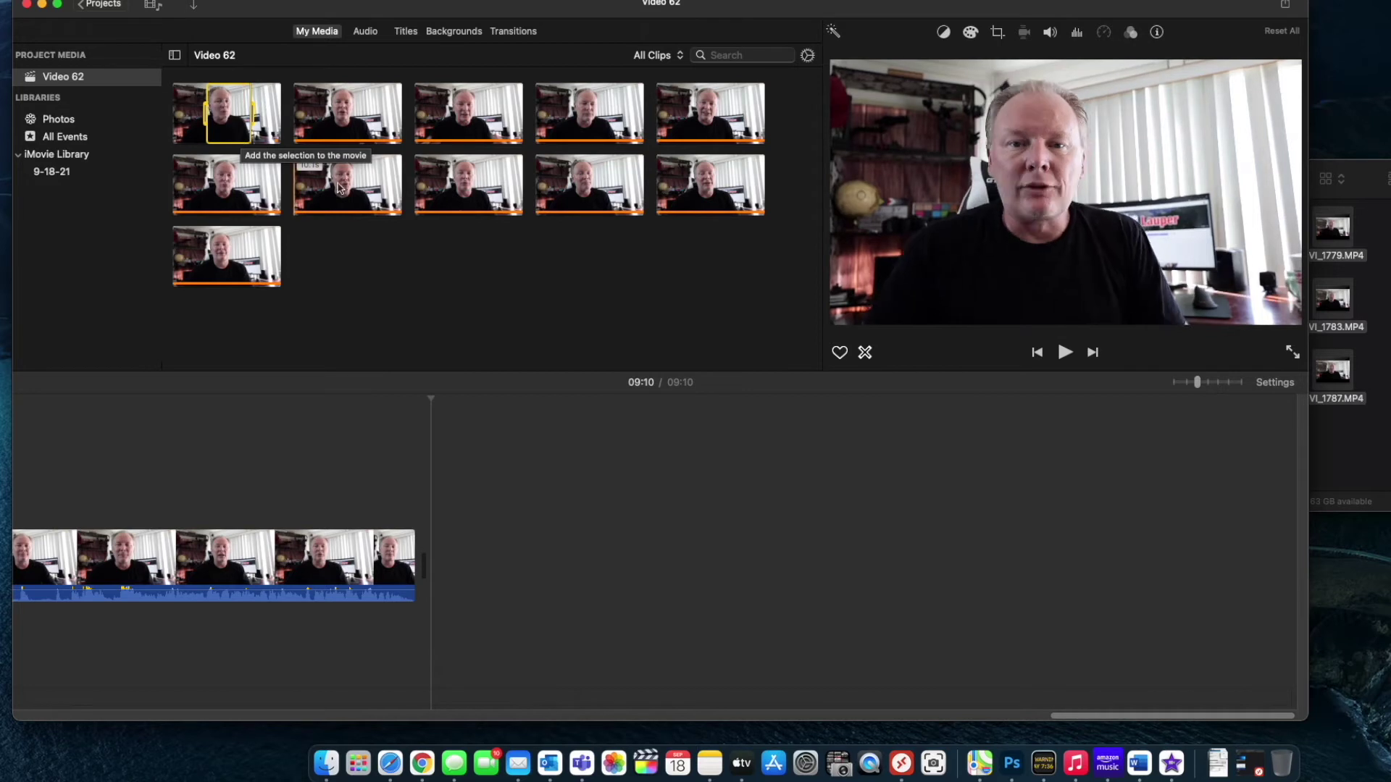
pyautogui.moveTo(243, 132)
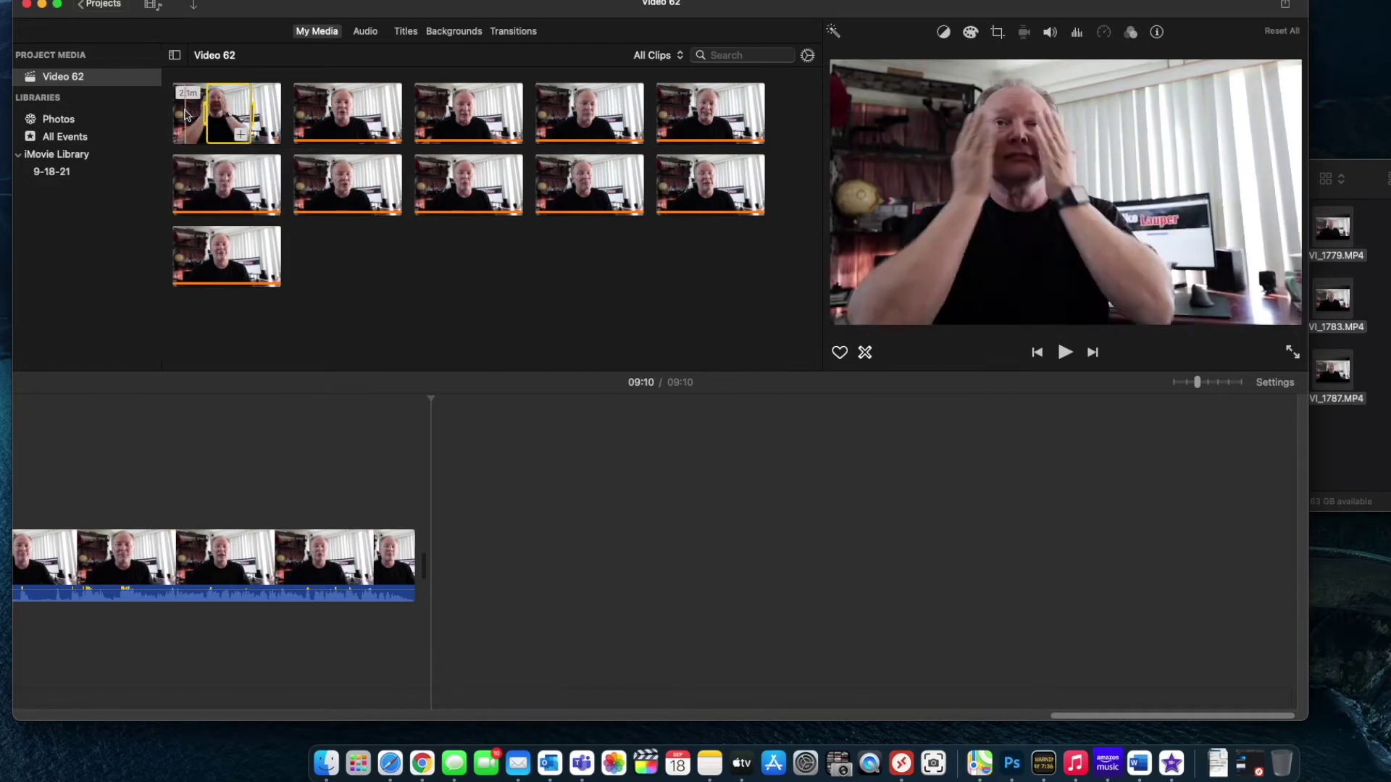
pyautogui.moveTo(184, 114); pyautogui.dragTo(302, 115)
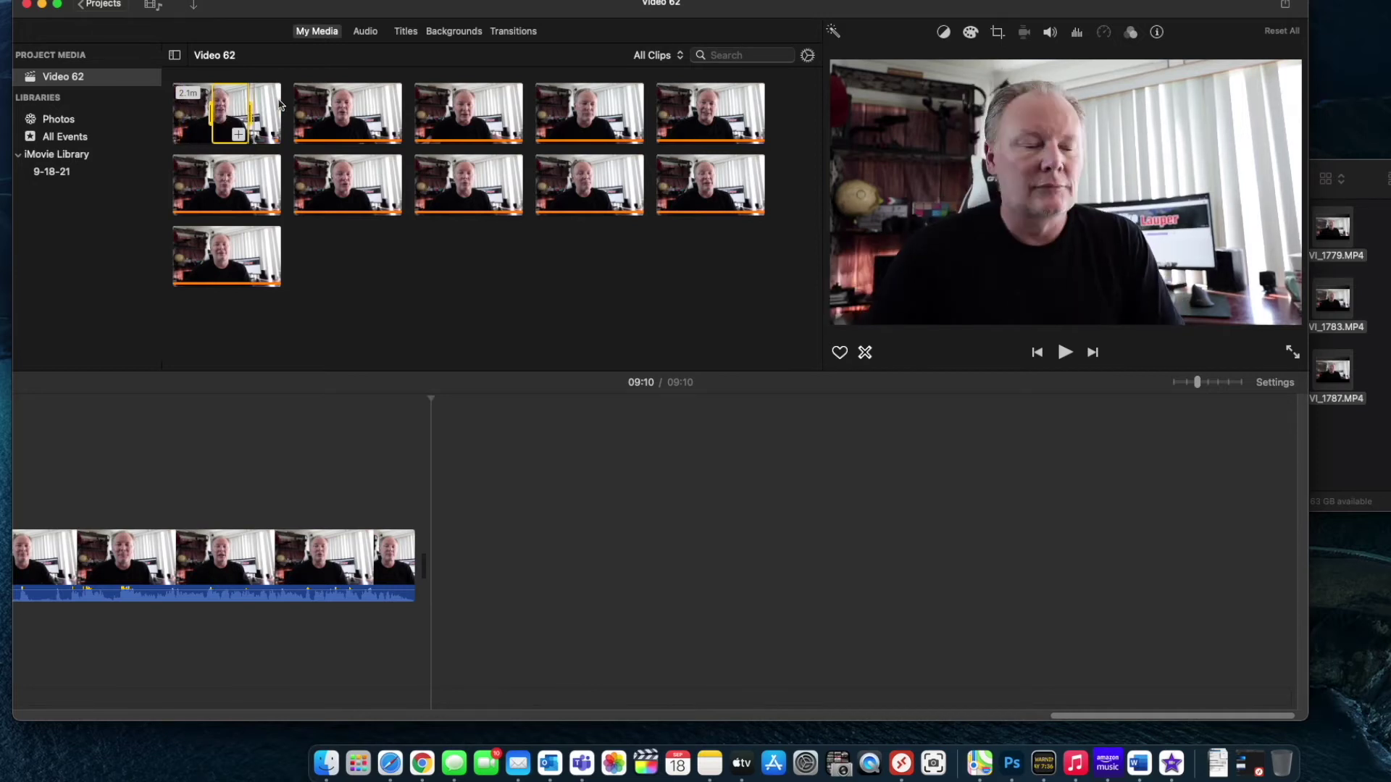
pyautogui.click(239, 135)
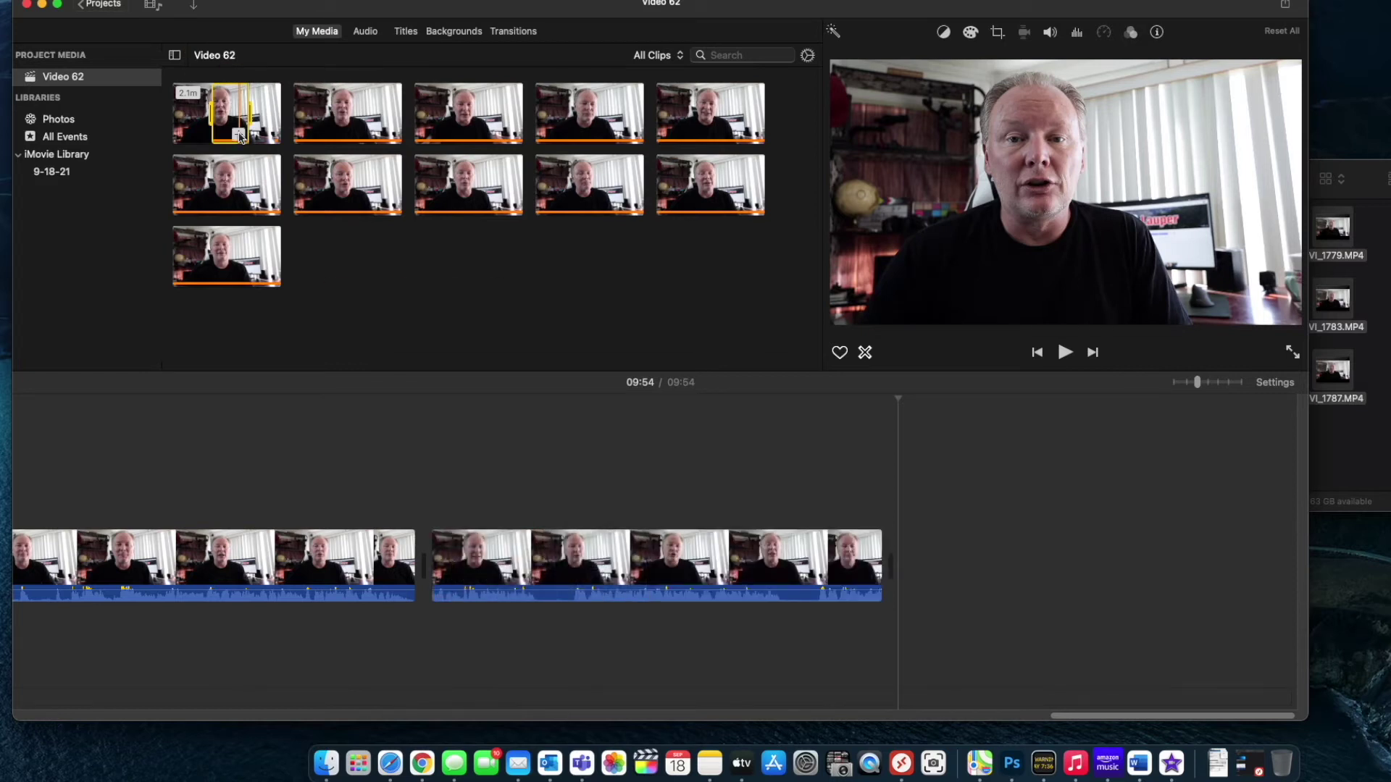
pyautogui.click(585, 558)
pyautogui.press('Delete')
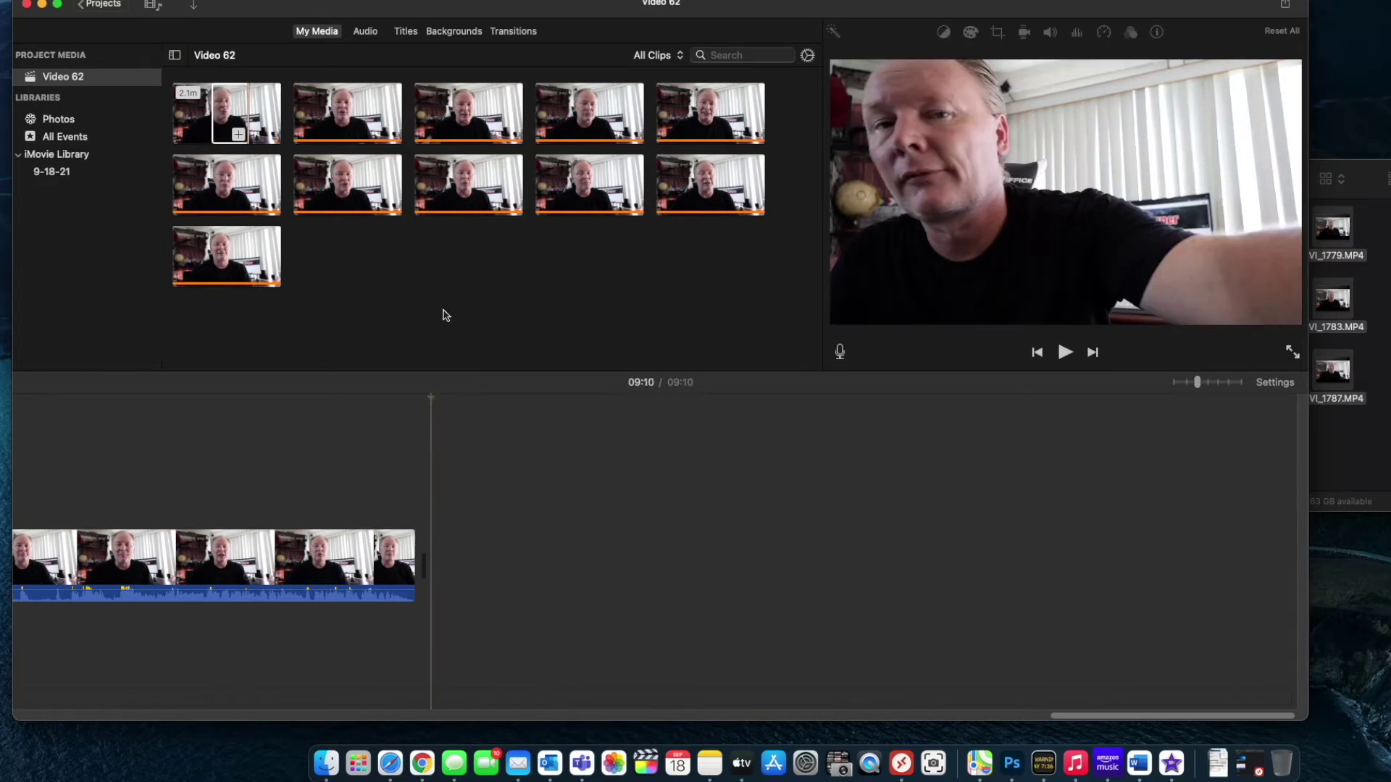
pyautogui.click(244, 113)
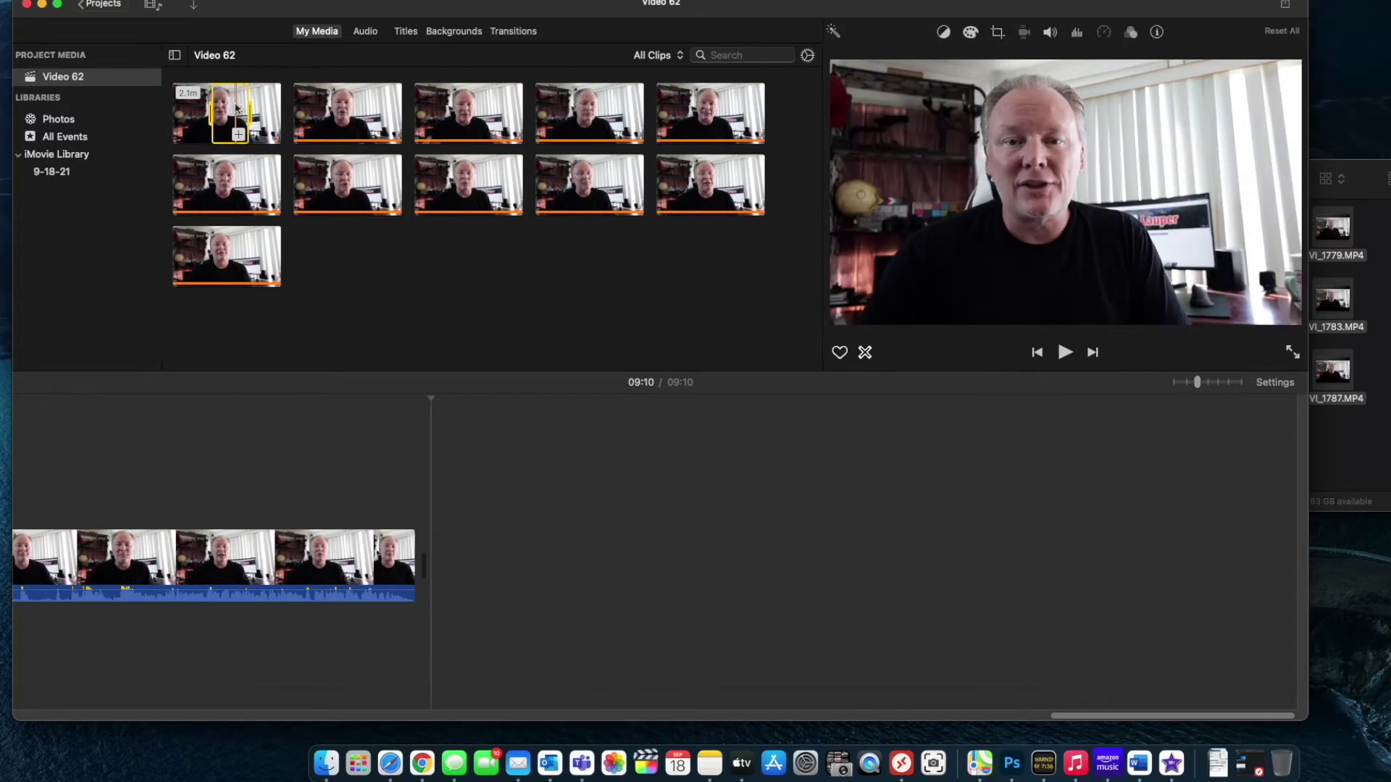
pyautogui.press('e')
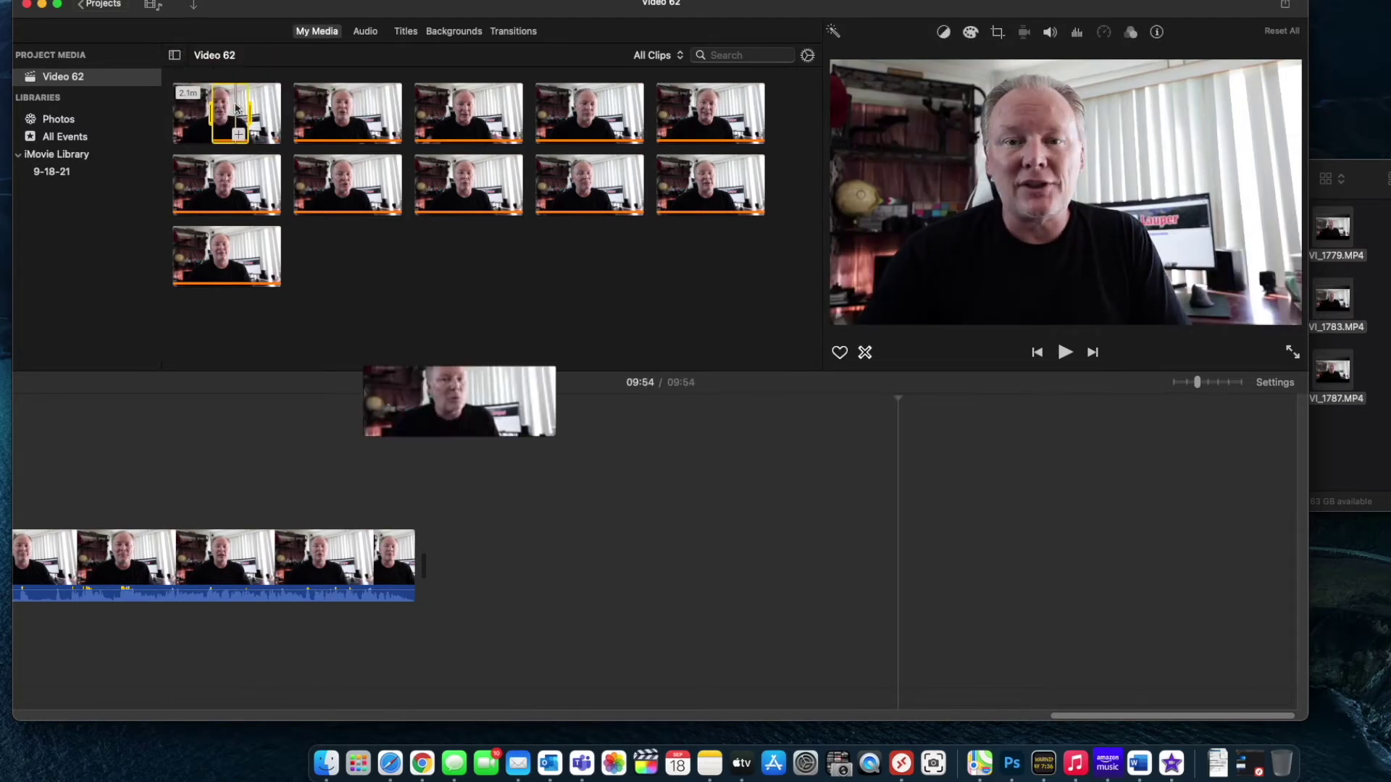
pyautogui.click(651, 562)
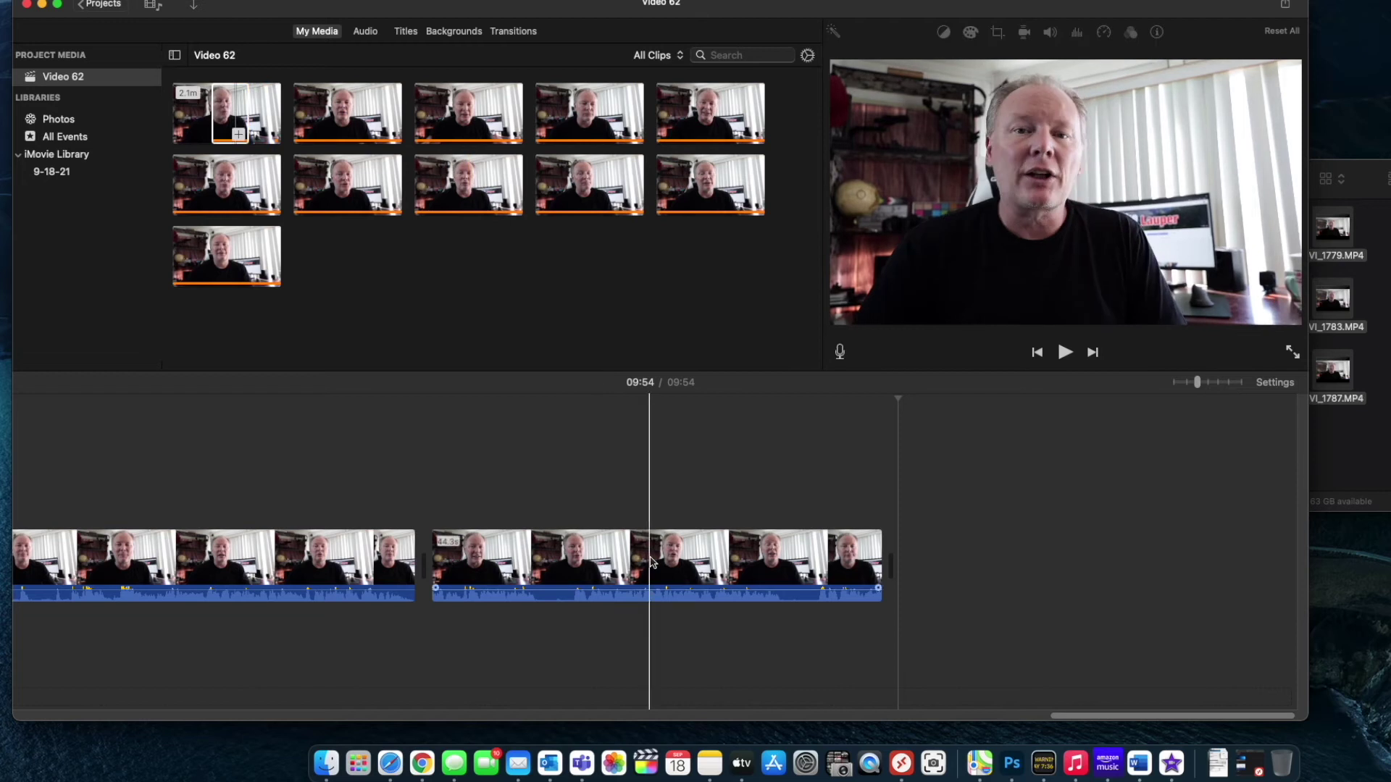
pyautogui.press('Delete')
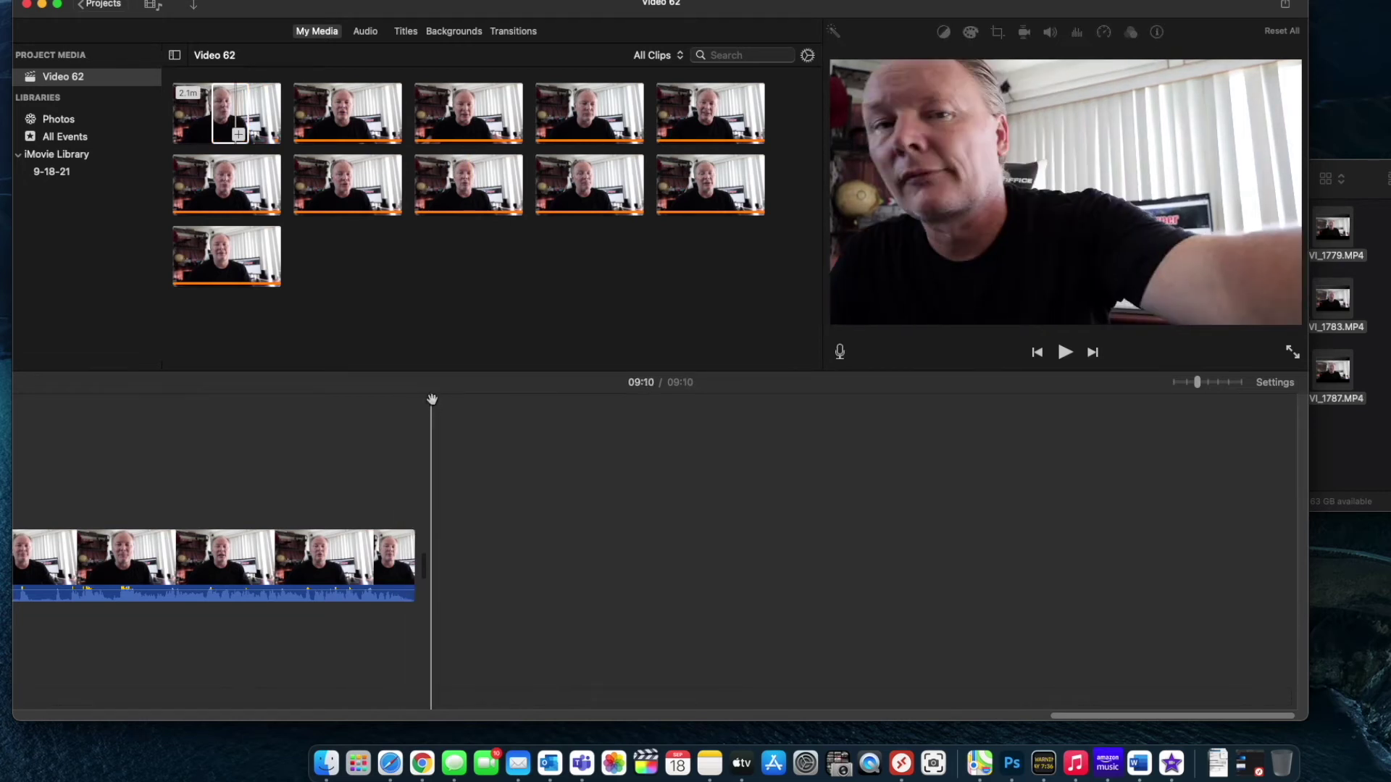
pyautogui.hscroll(-15, 427, 435)
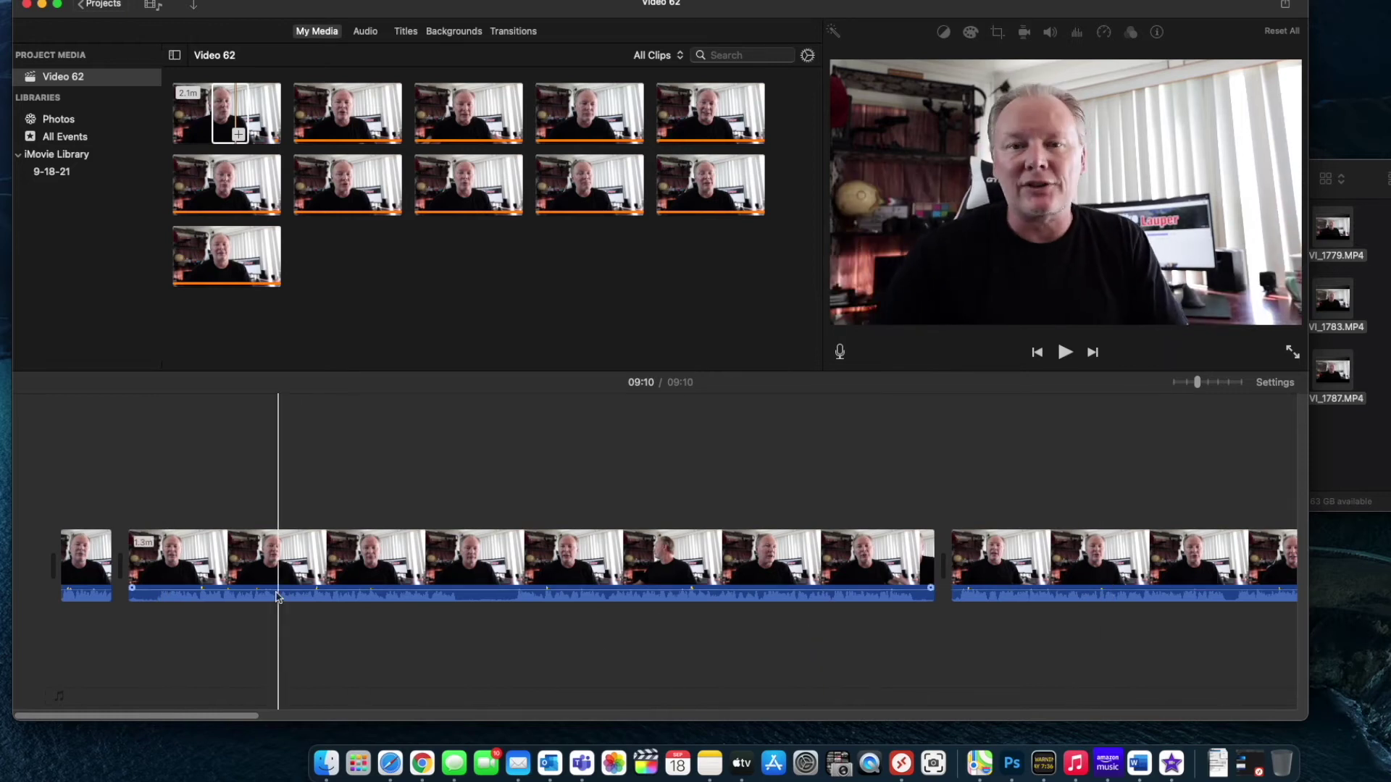
# - Trim frames off the second clip's start and end, shortening the movie to 09:05
pyautogui.click(301, 603)
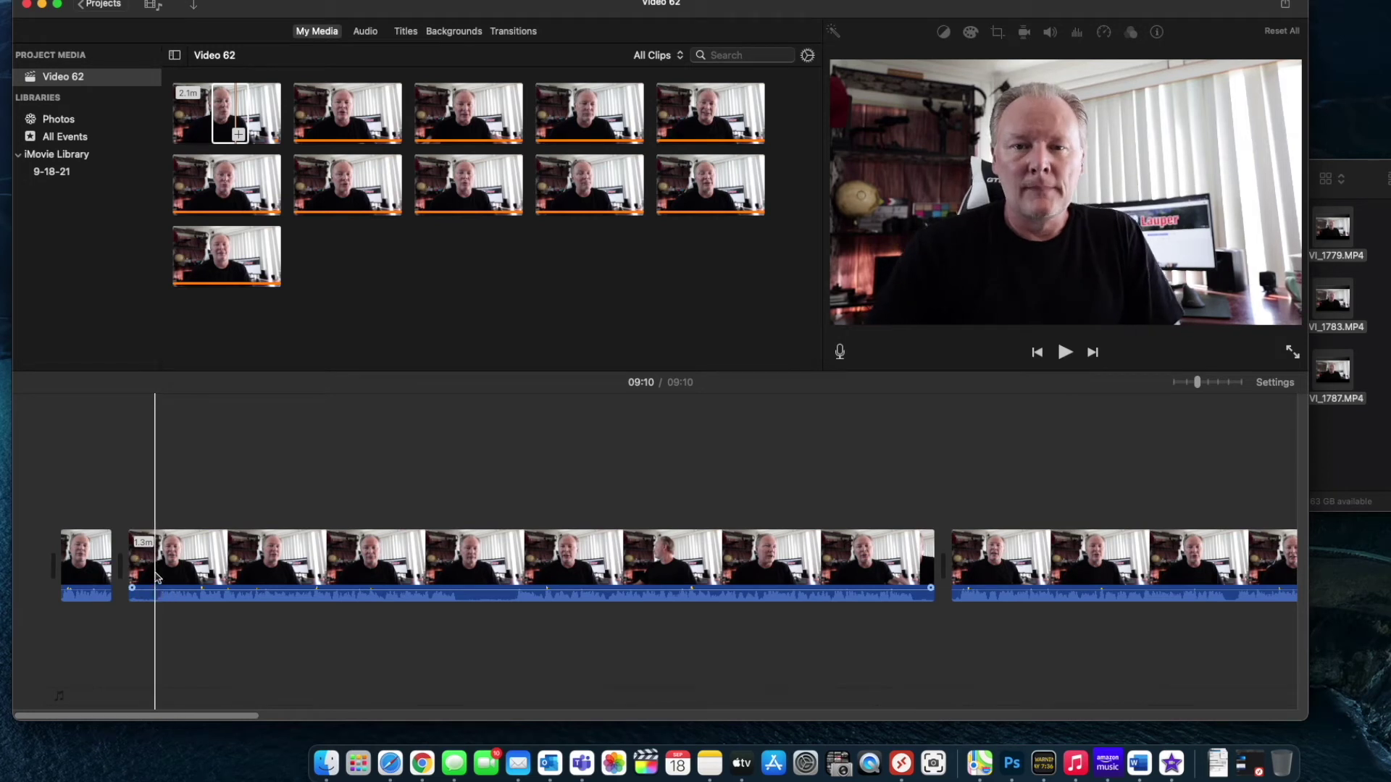
pyautogui.moveTo(128, 562); pyautogui.dragTo(156, 561)
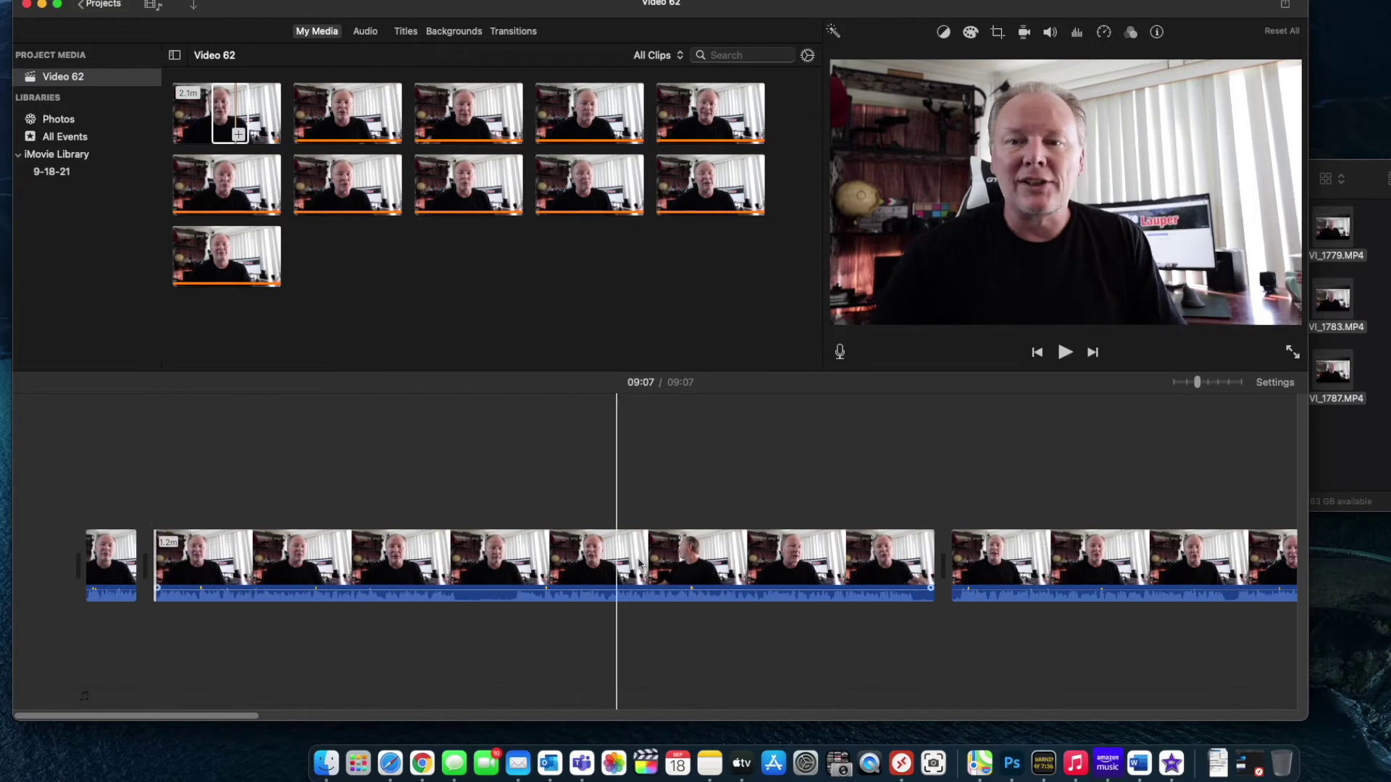
pyautogui.moveTo(931, 568); pyautogui.dragTo(915, 558)
pyautogui.hscroll(20, 746, 652)
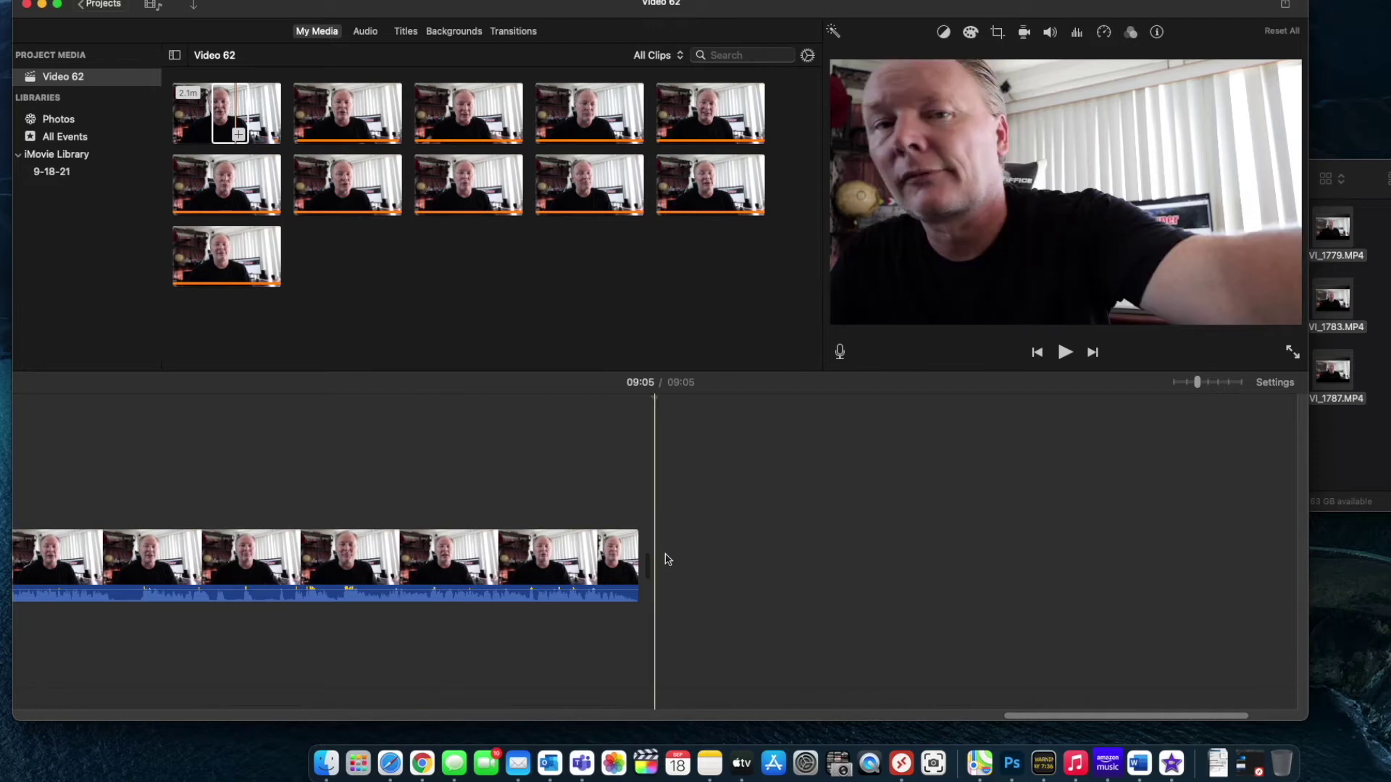
pyautogui.press('super+minus')
pyautogui.press('super+minus')
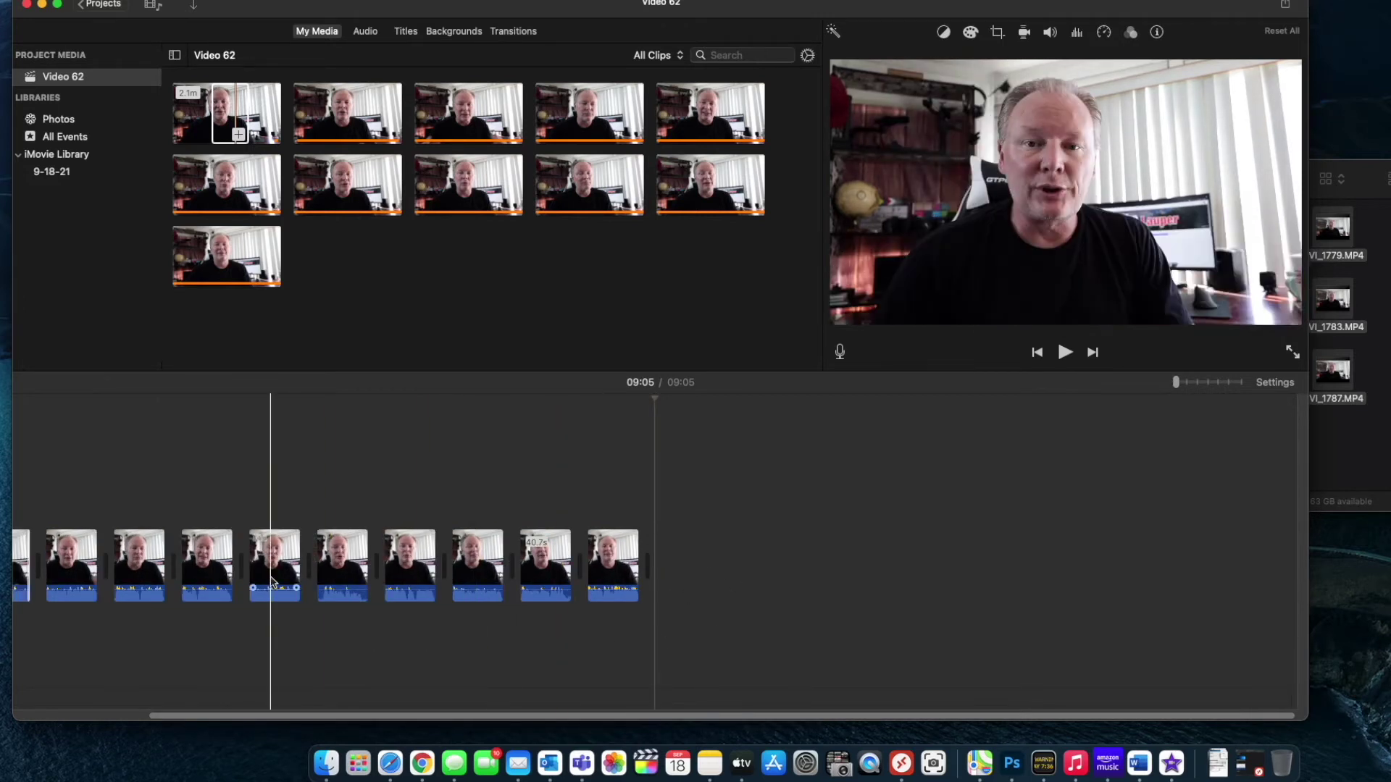
pyautogui.hscroll(-5, 285, 581)
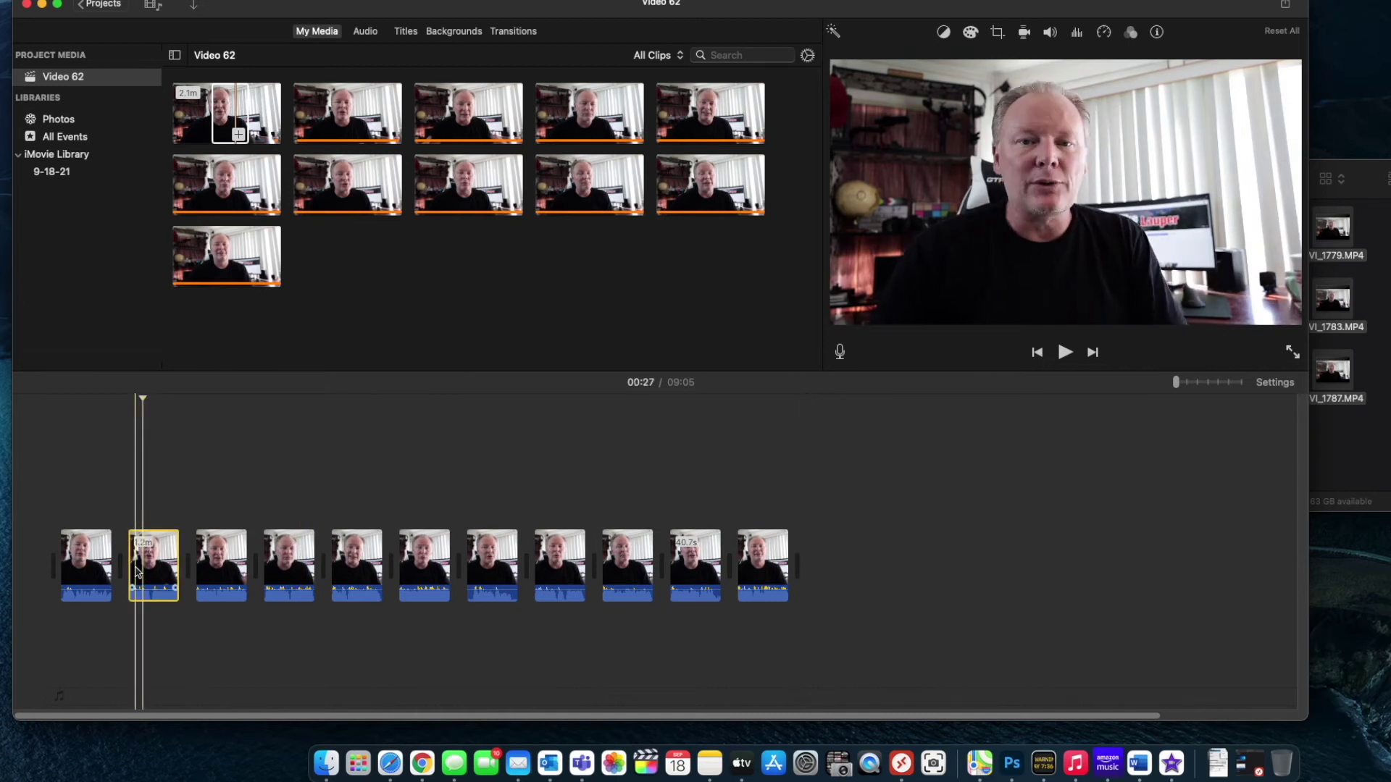
pyautogui.press('super+equal')
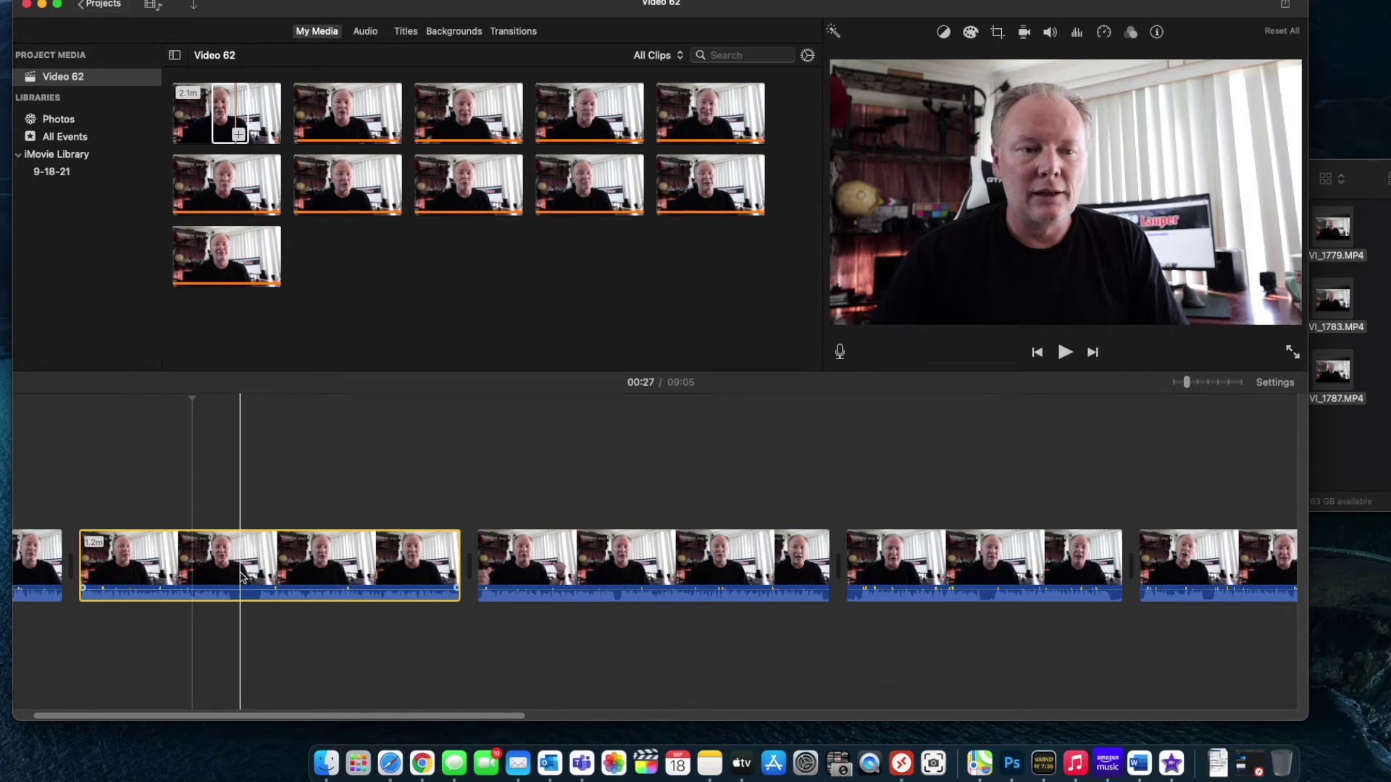
pyautogui.click(232, 397)
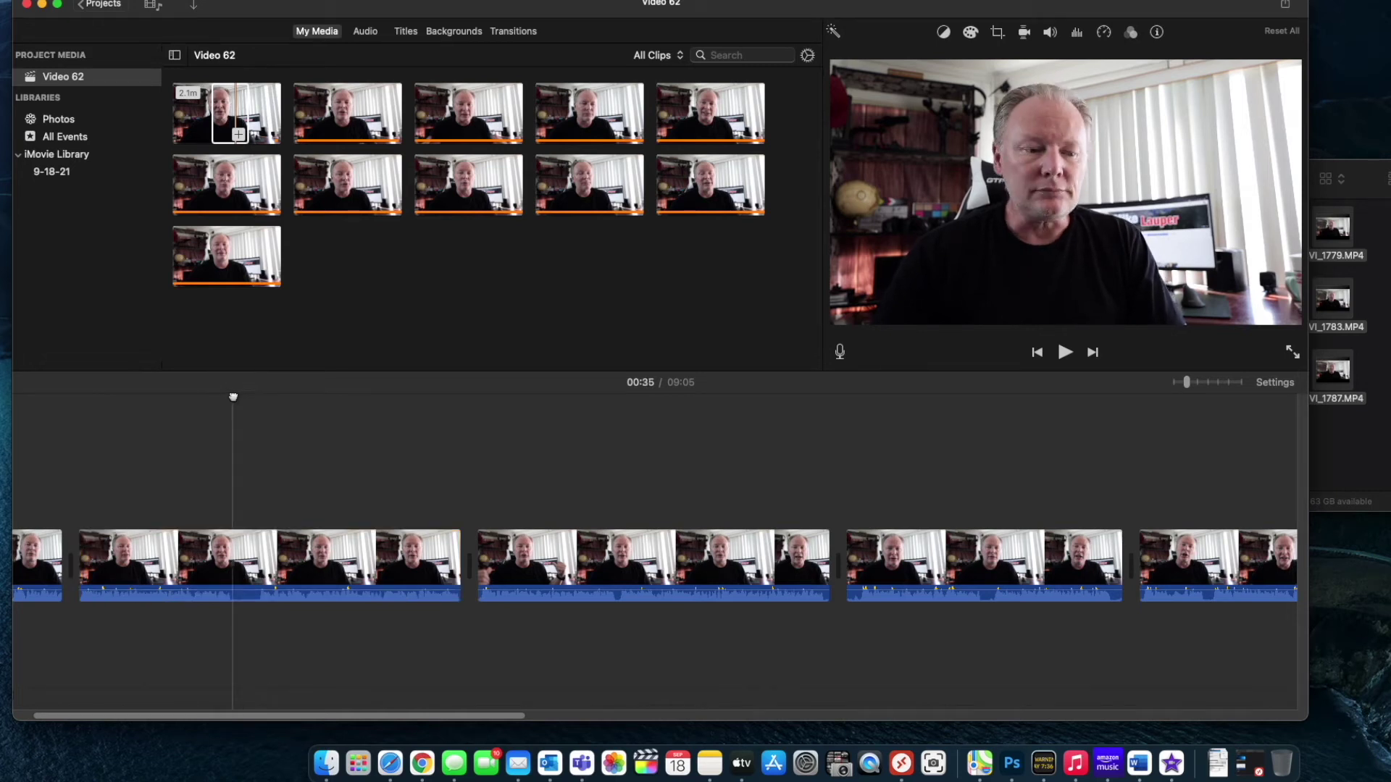
pyautogui.rightClick(231, 566)
pyautogui.click(255, 578)
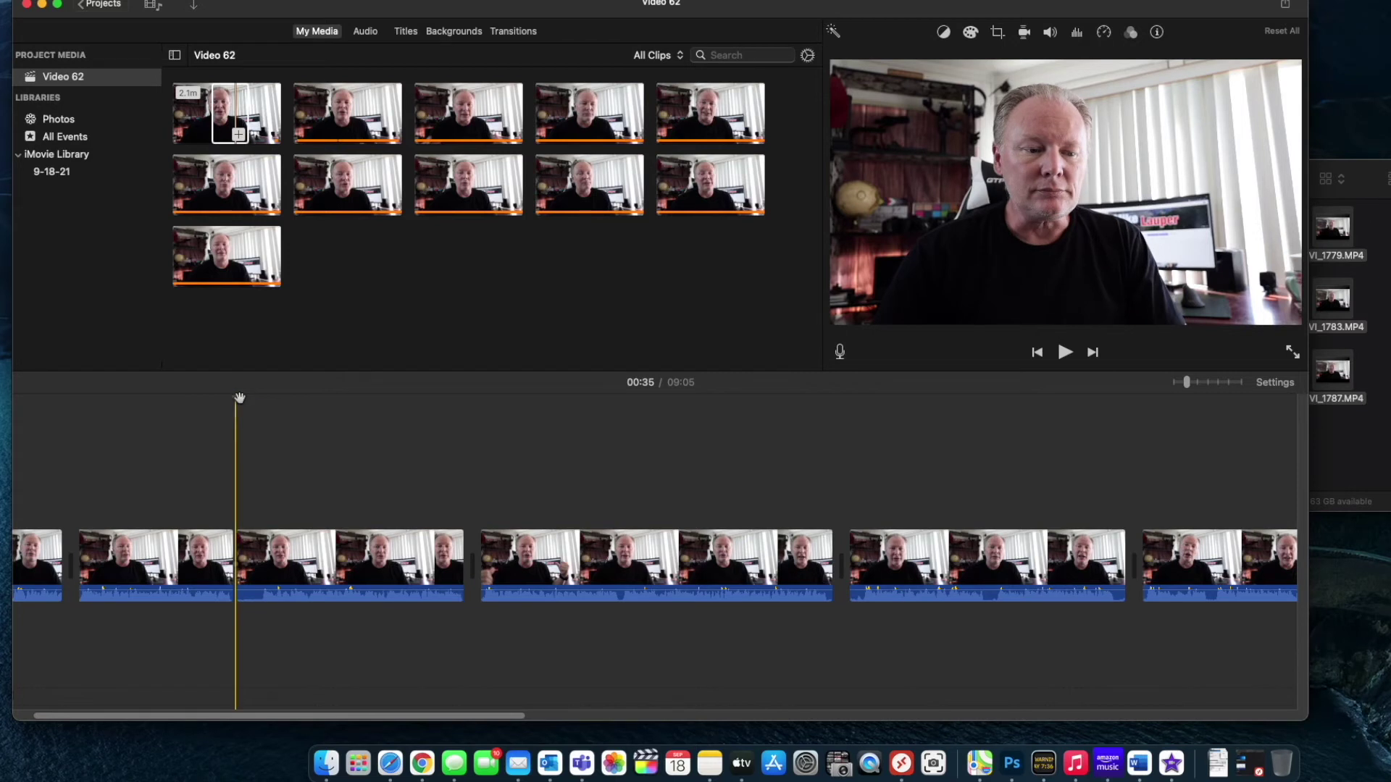
pyautogui.moveTo(240, 399); pyautogui.dragTo(263, 399)
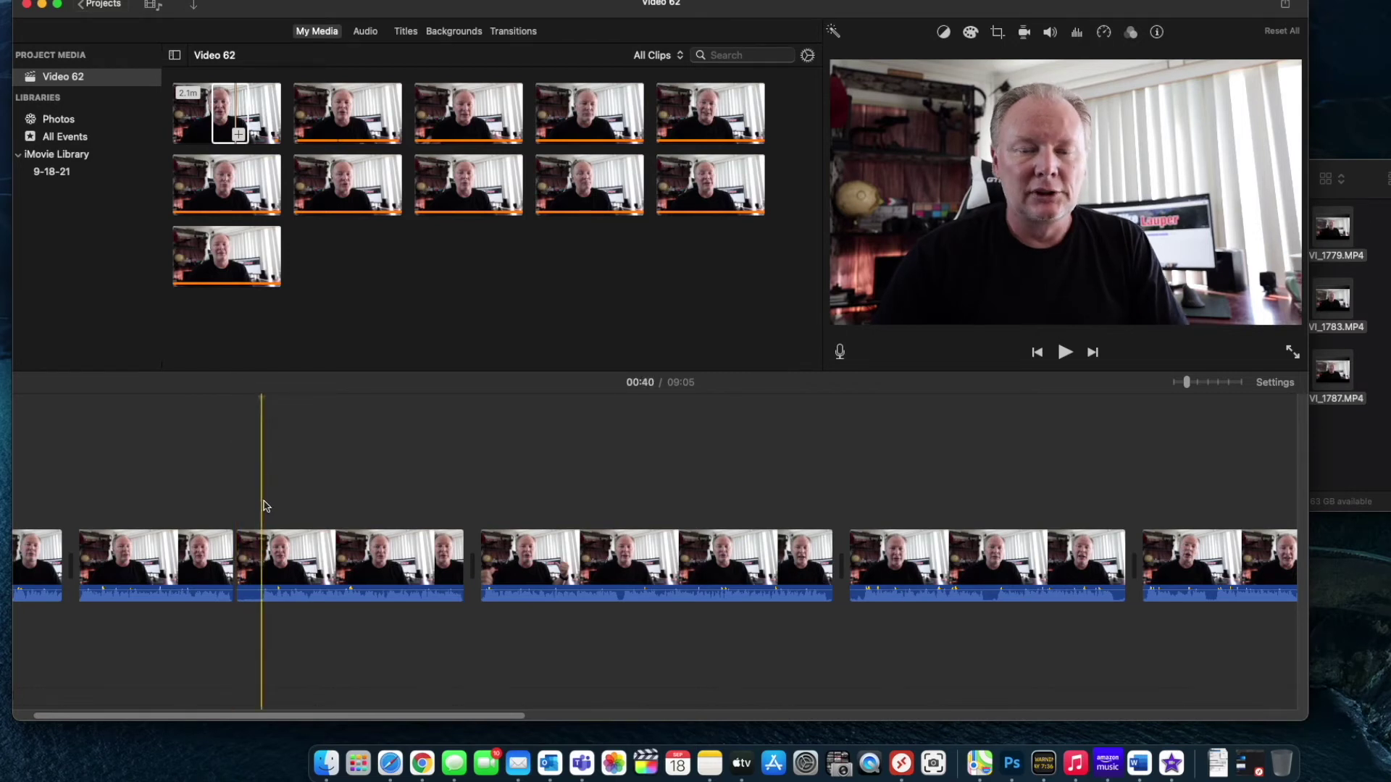
pyautogui.rightClick(263, 556)
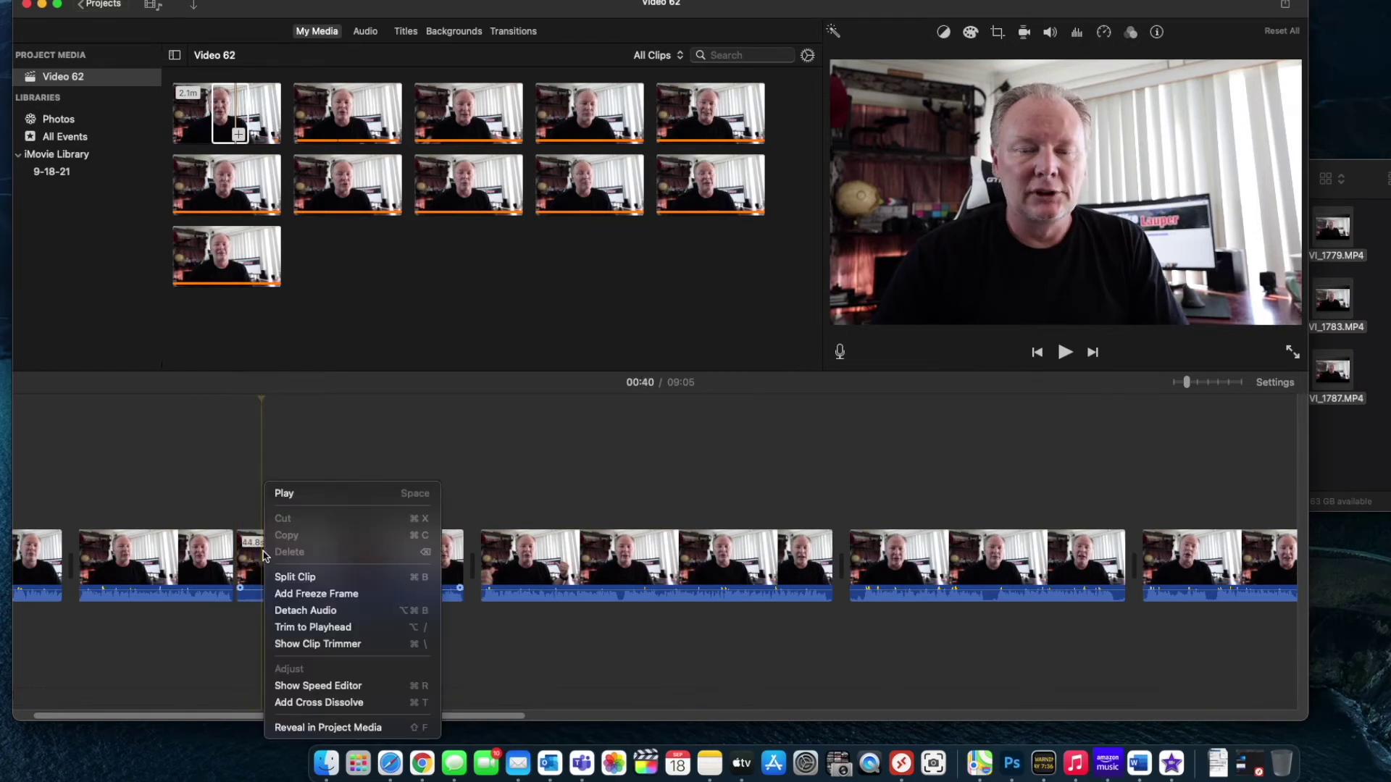
pyautogui.click(301, 574)
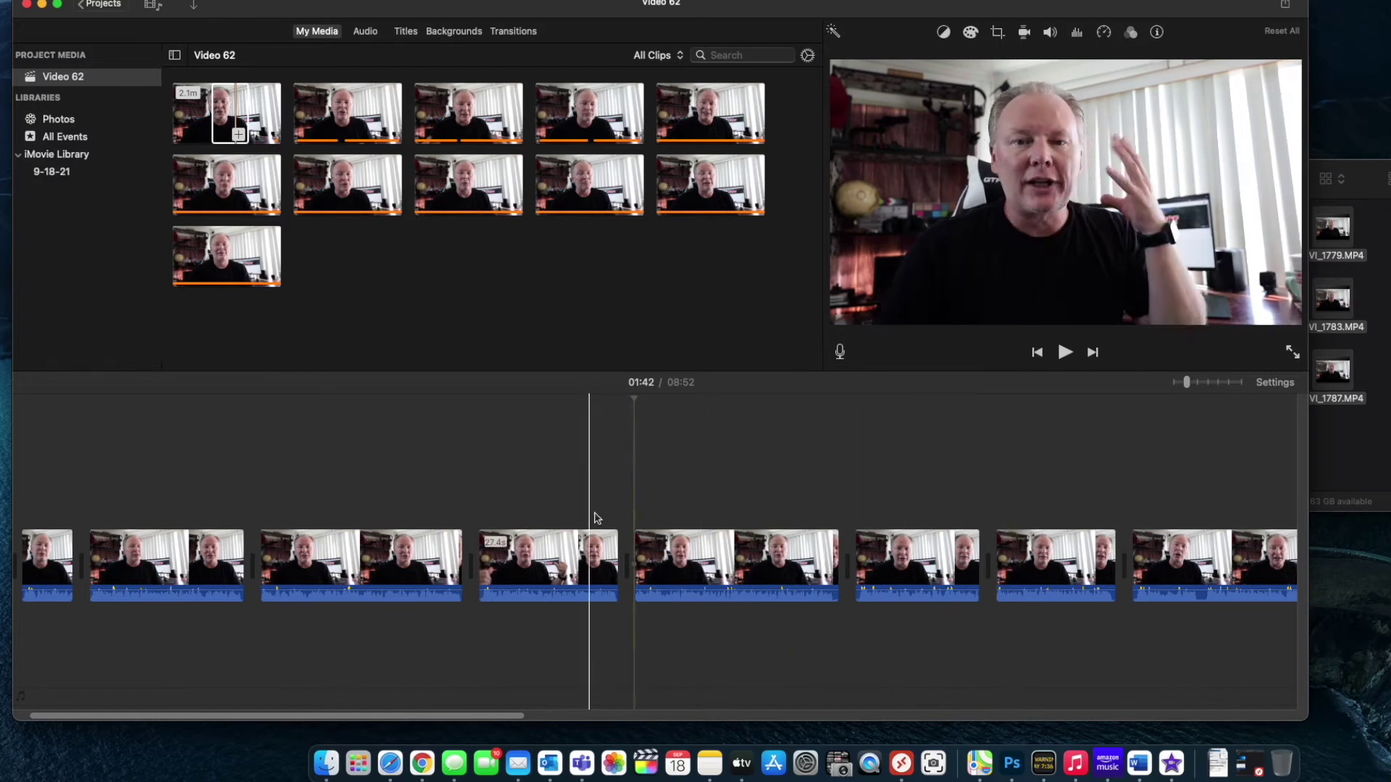
pyautogui.moveTo(634, 401); pyautogui.dragTo(594, 419)
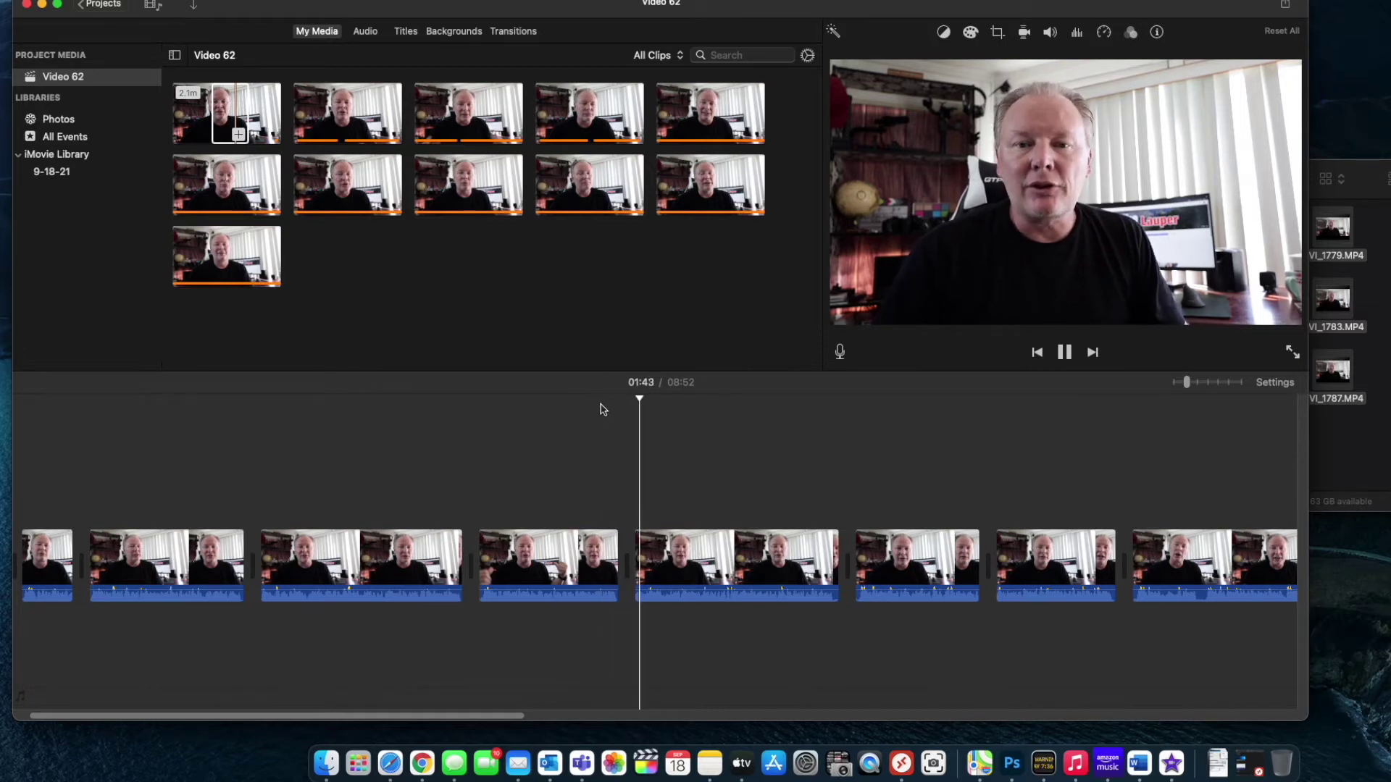
pyautogui.click(601, 407)
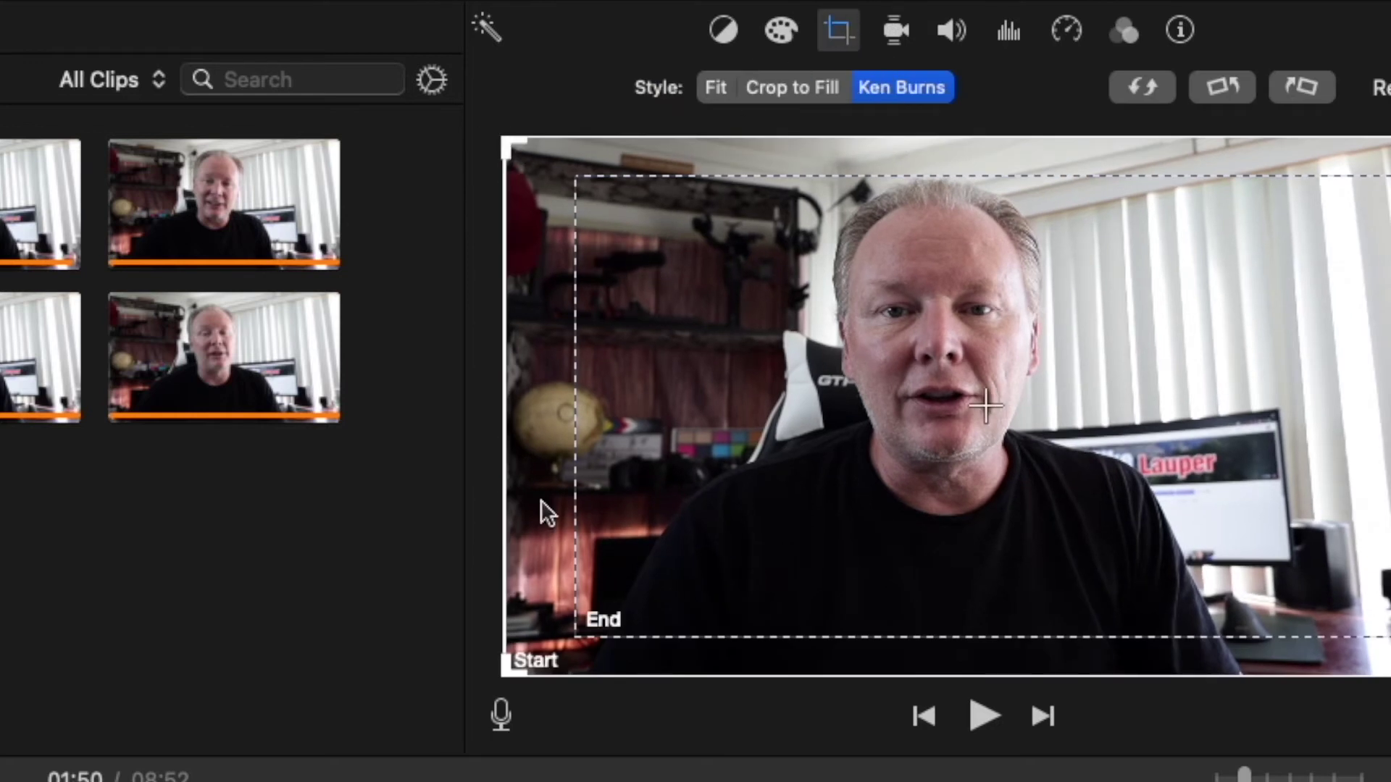
# - Set the Ken Burns start frame tight on the face and the end frame to the full picture
pyautogui.moveTo(511, 673); pyautogui.dragTo(689, 444)
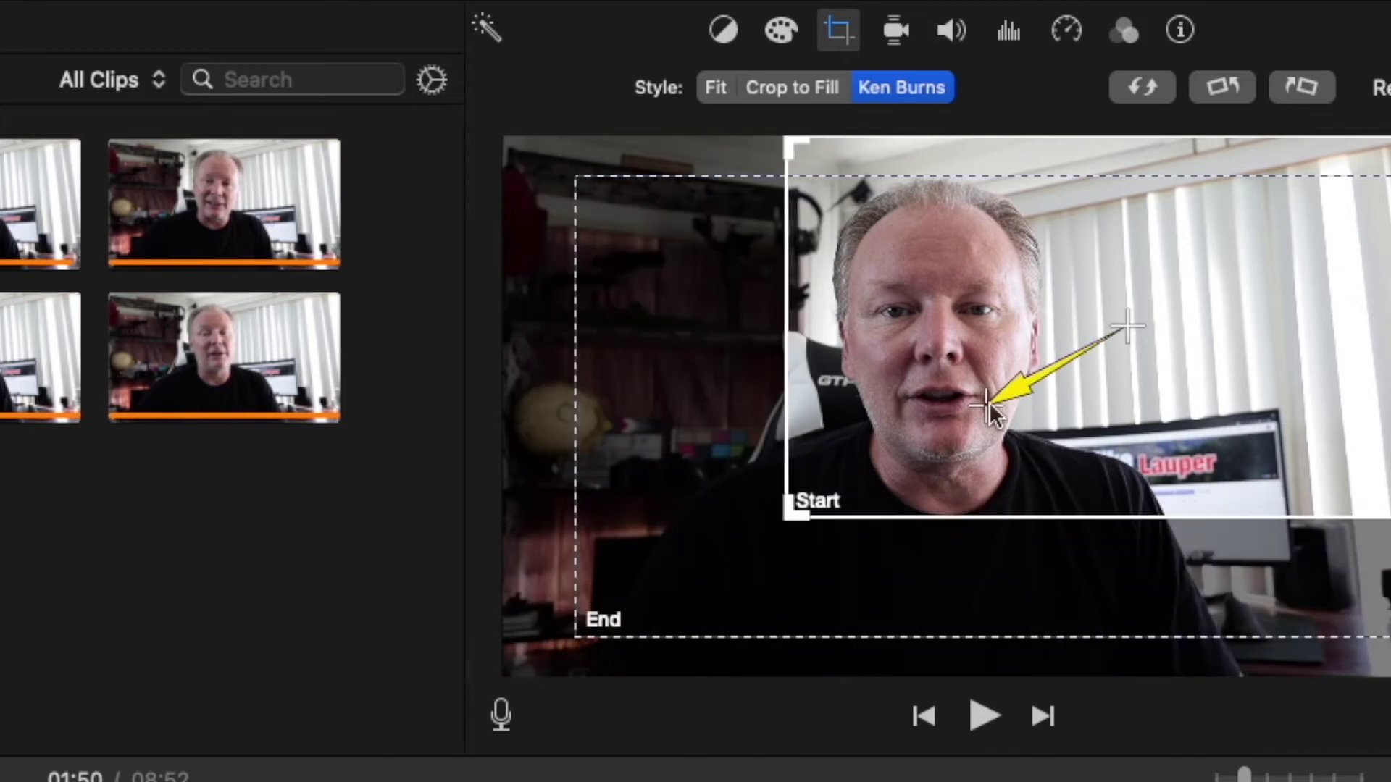
pyautogui.moveTo(989, 406); pyautogui.dragTo(810, 413)
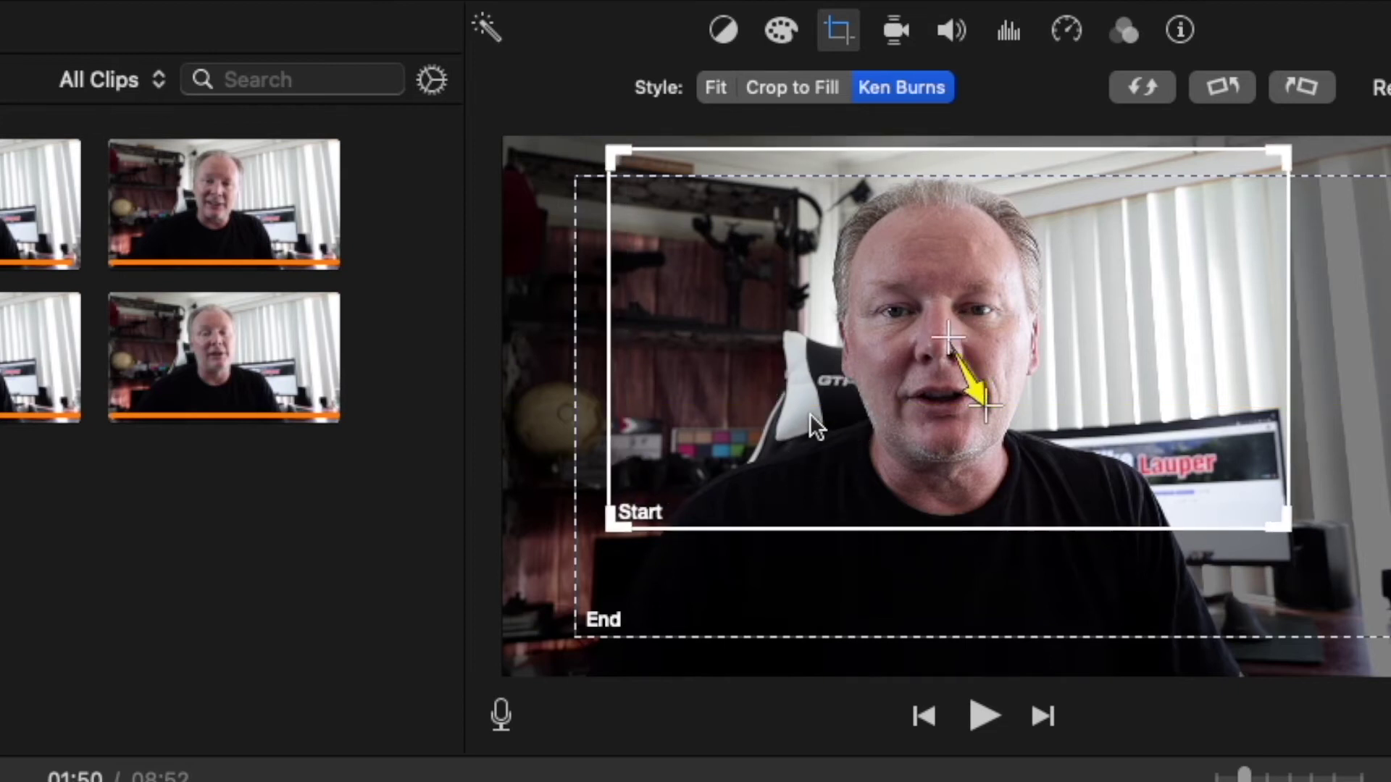
pyautogui.click(703, 628)
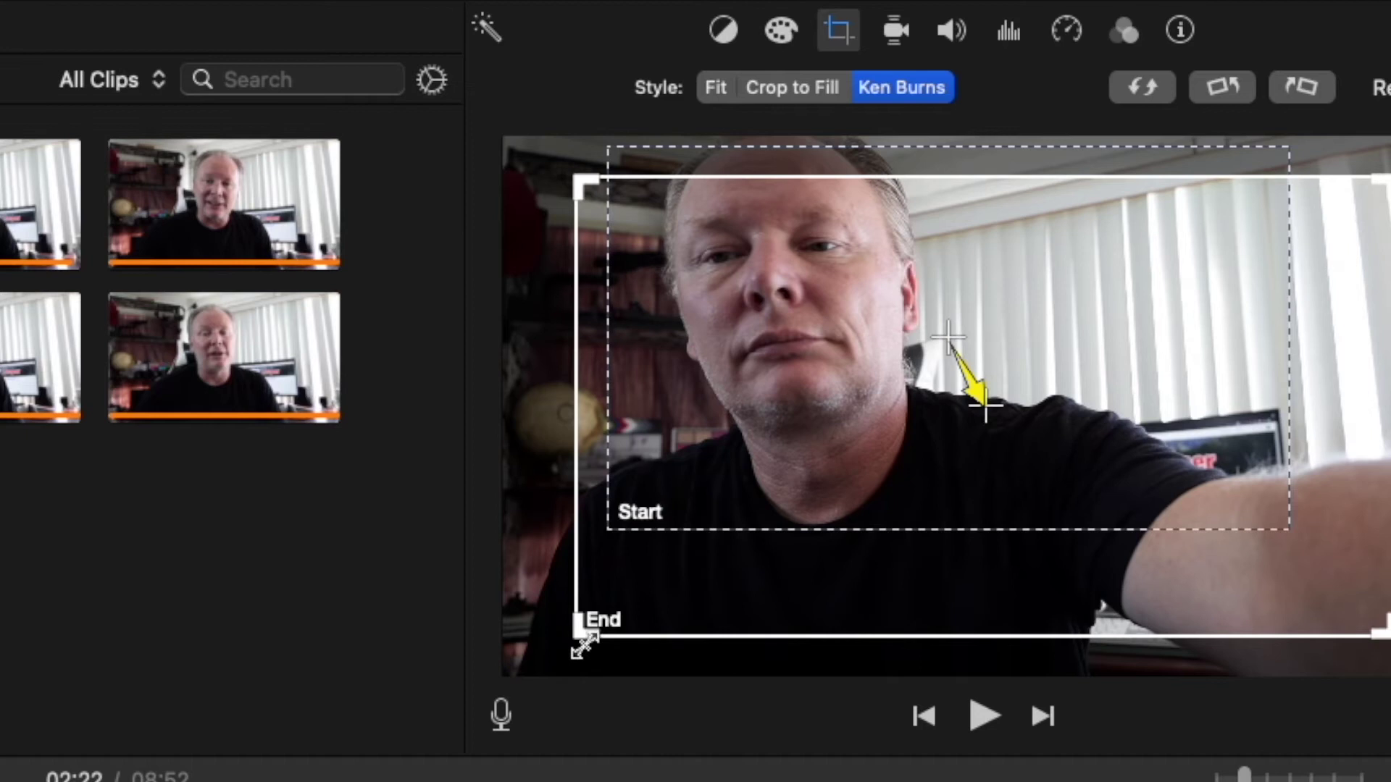
pyautogui.moveTo(580, 631); pyautogui.dragTo(534, 687)
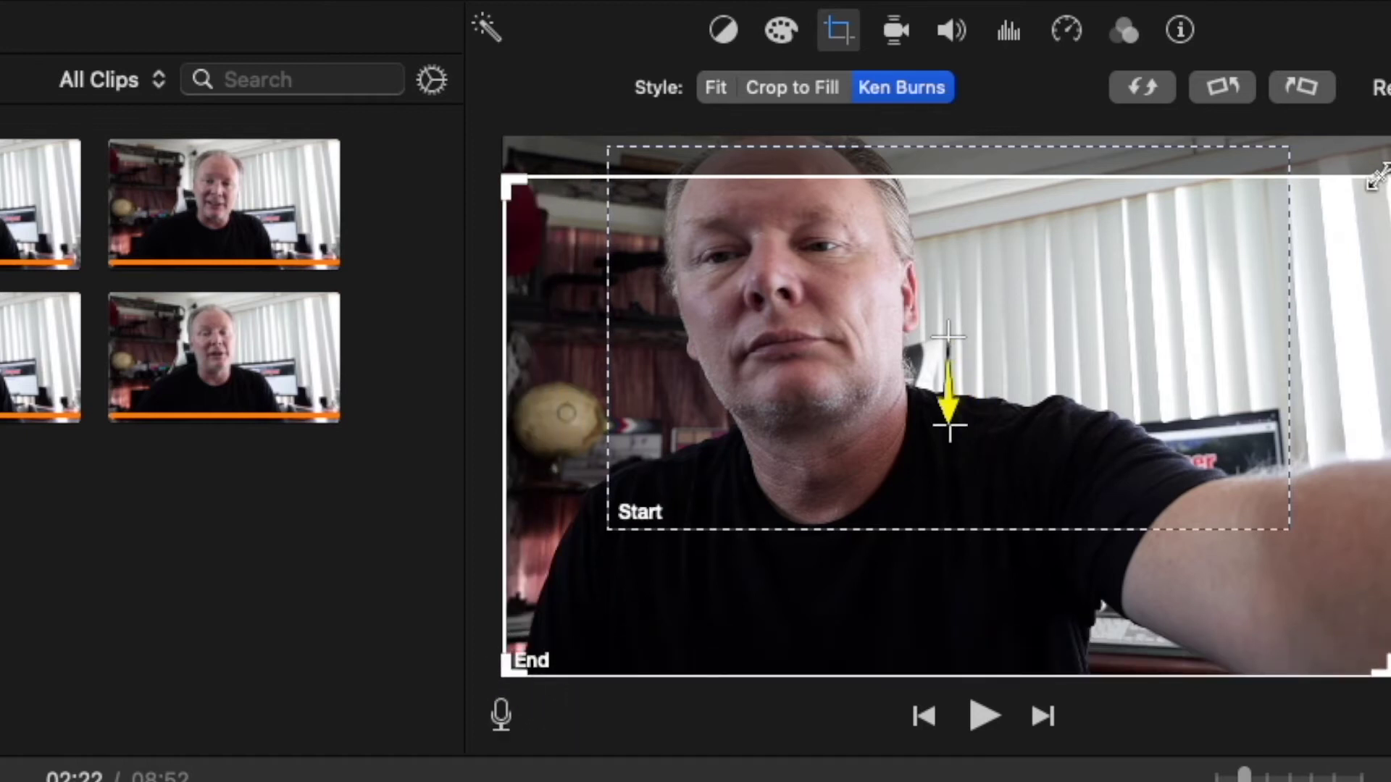
pyautogui.moveTo(1380, 181); pyautogui.dragTo(1385, 139)
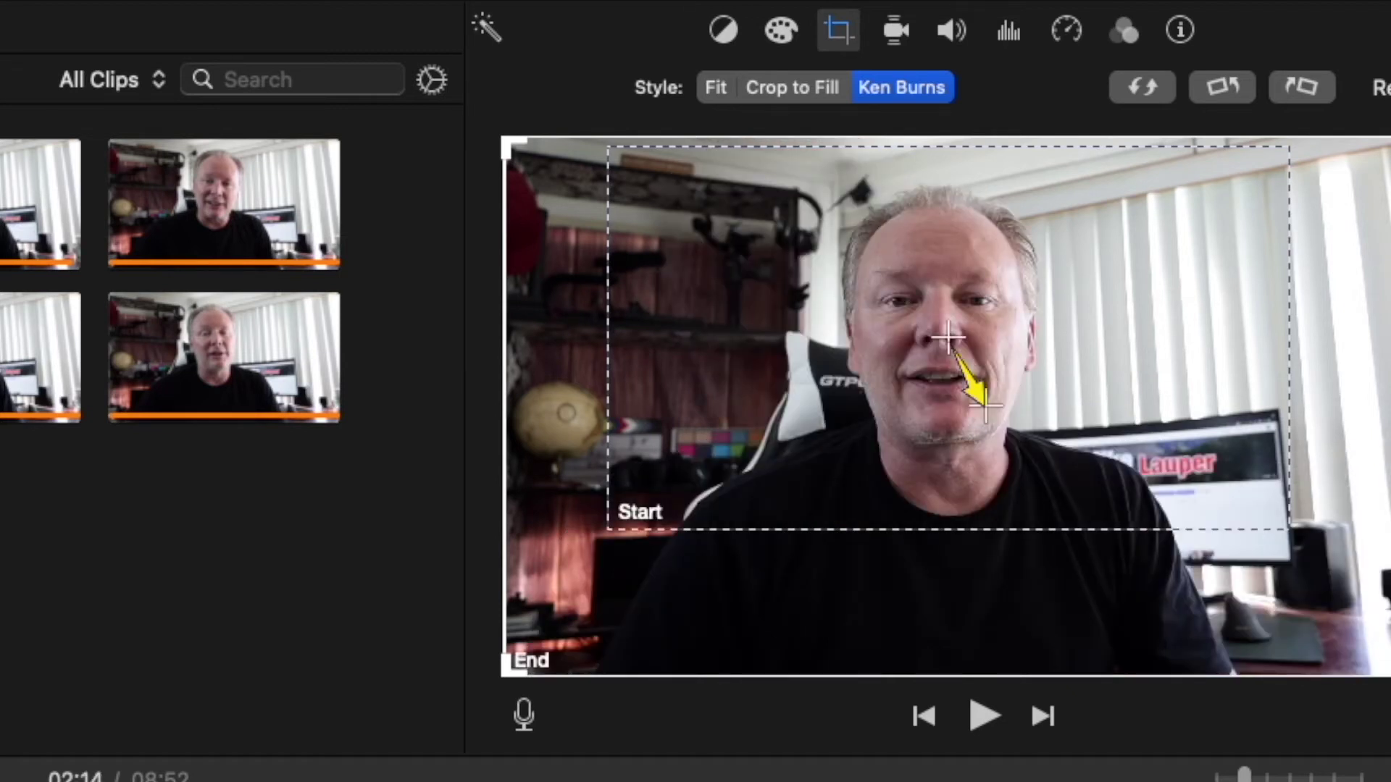
# - Preview the Ken Burns zoom from the clip's start at 01:42
pyautogui.moveTo(420, 778); pyautogui.dragTo(493, 781)
pyautogui.press('space')
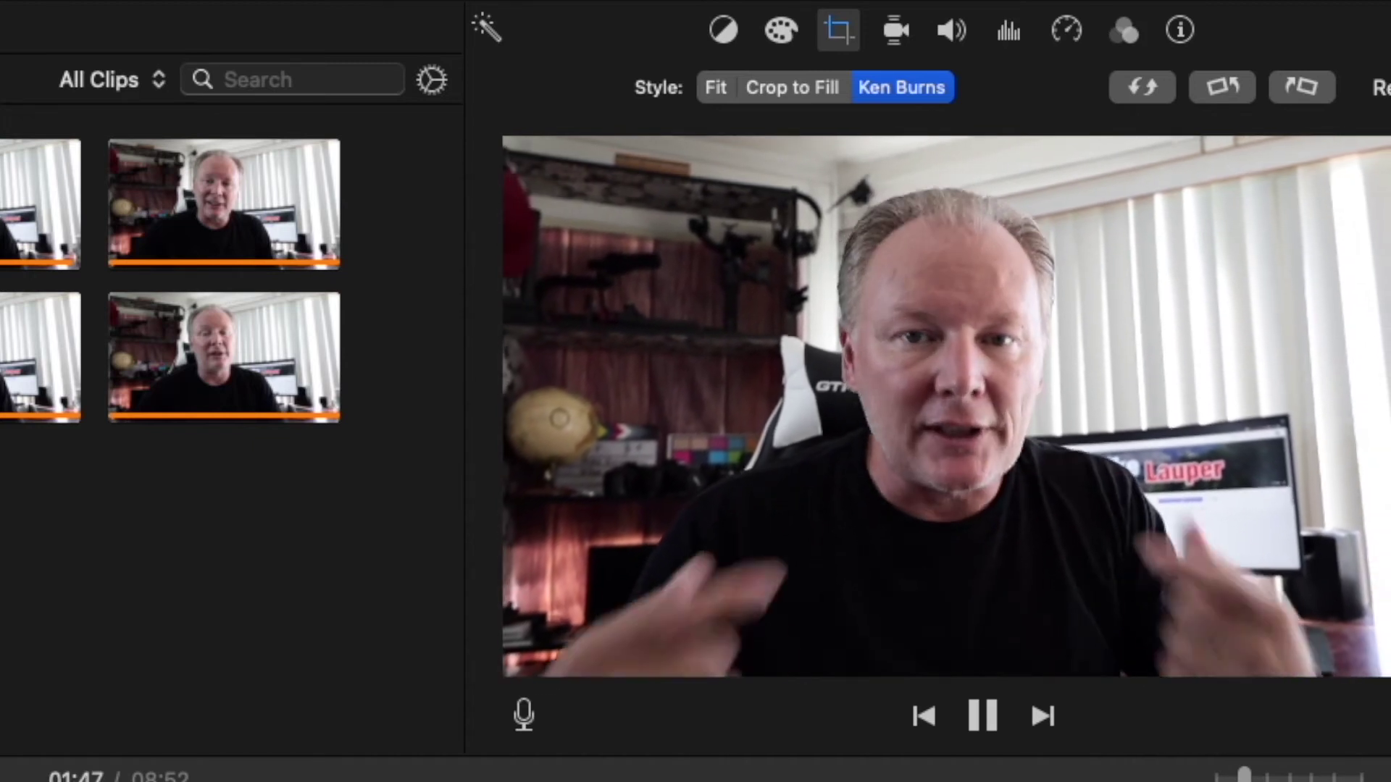
pyautogui.press('space')
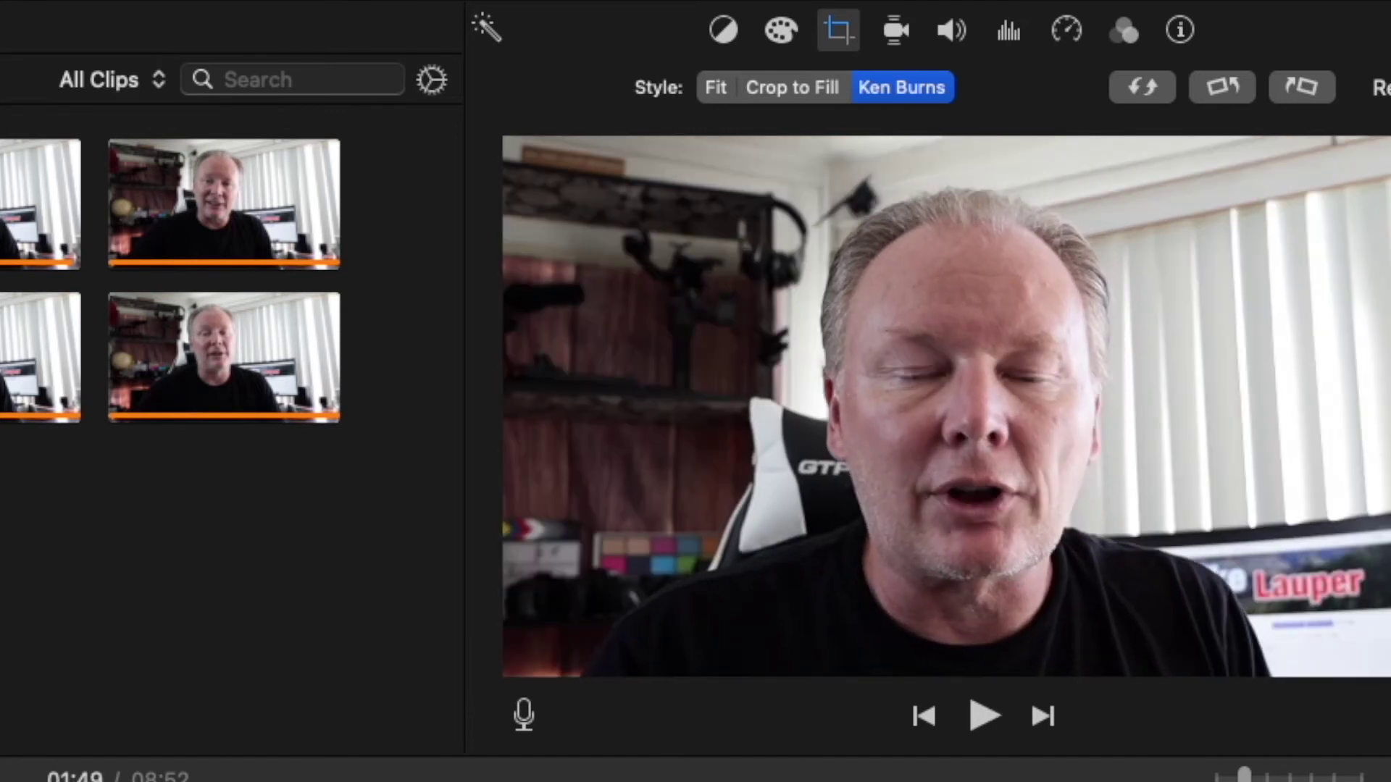
pyautogui.press('space')
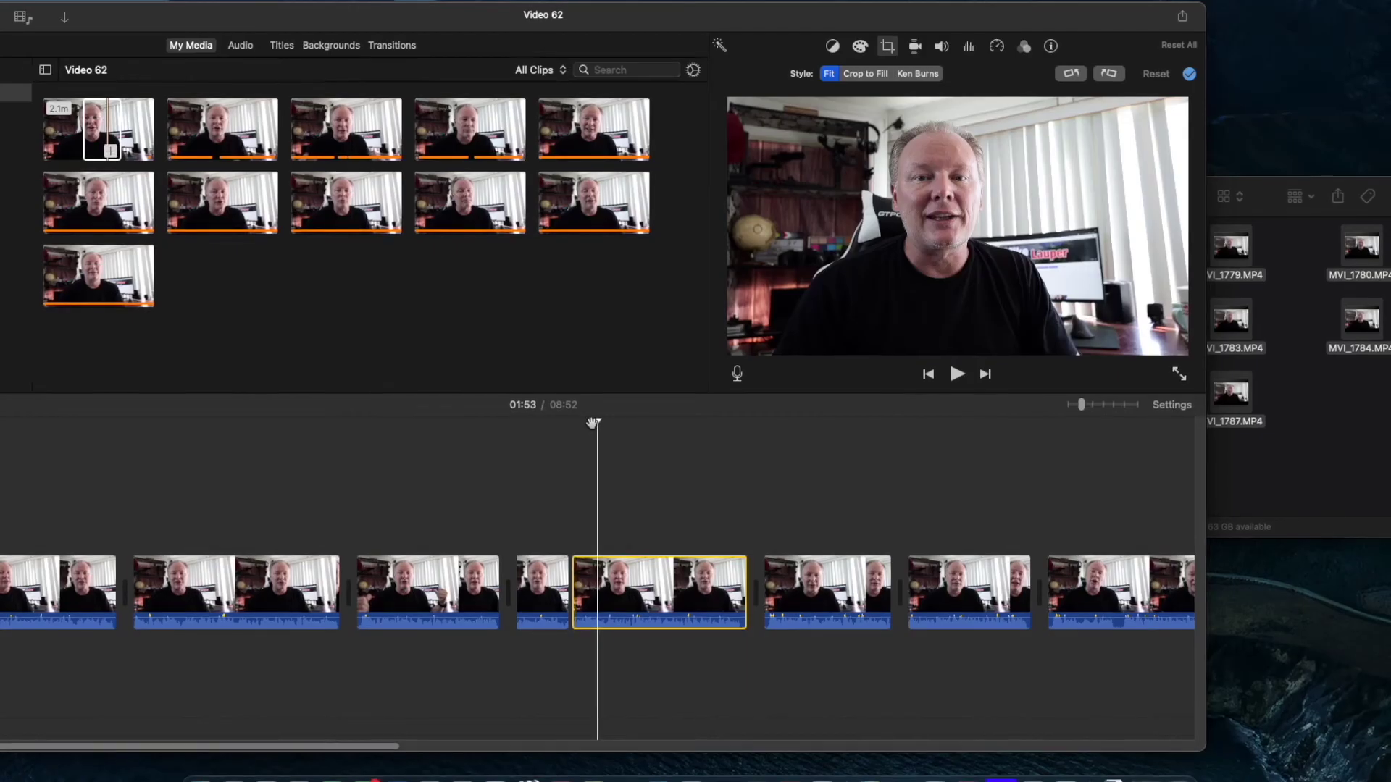
pyautogui.moveTo(594, 423); pyautogui.dragTo(546, 485)
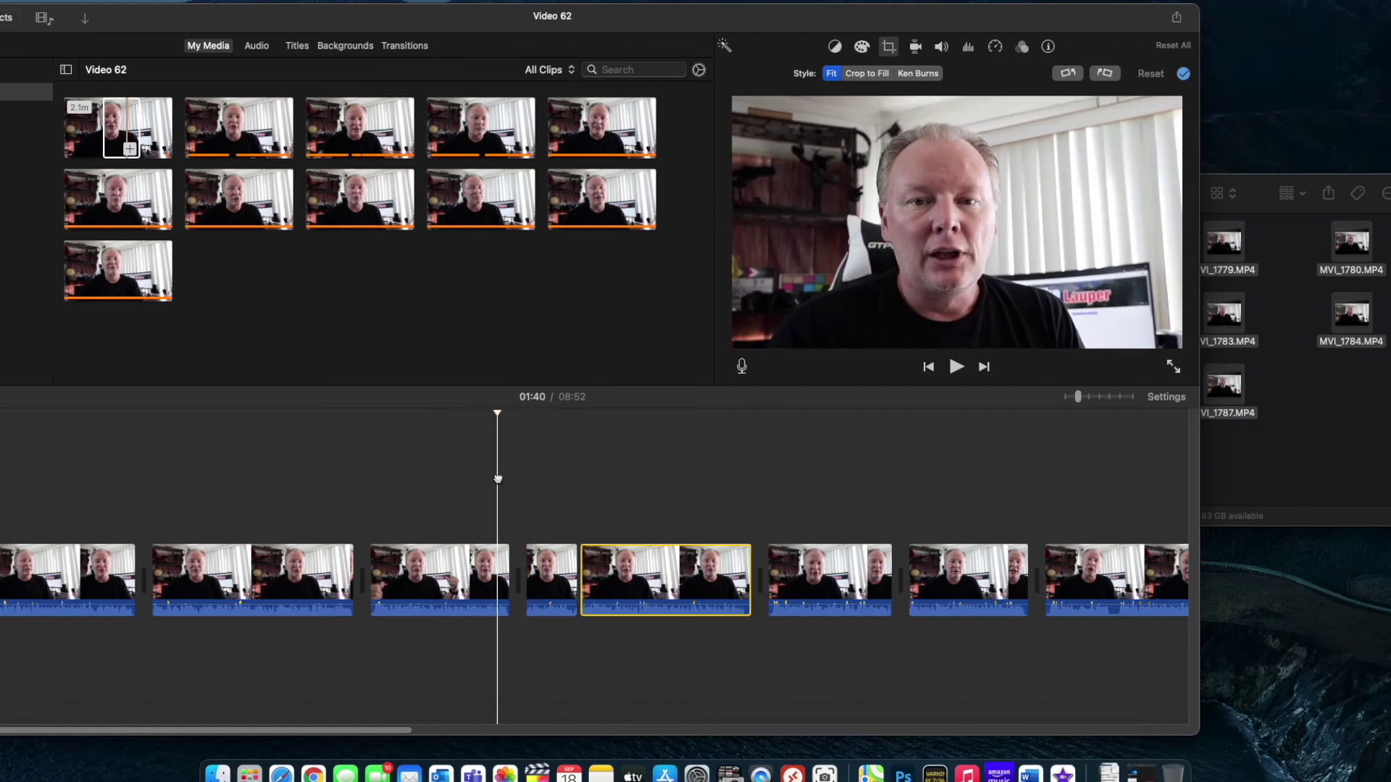
# - Trim about four seconds from the clip near 01:38–01:42, shortening the movie to 08:45
pyautogui.click(489, 476)
pyautogui.click(530, 478)
pyautogui.press('super+z')
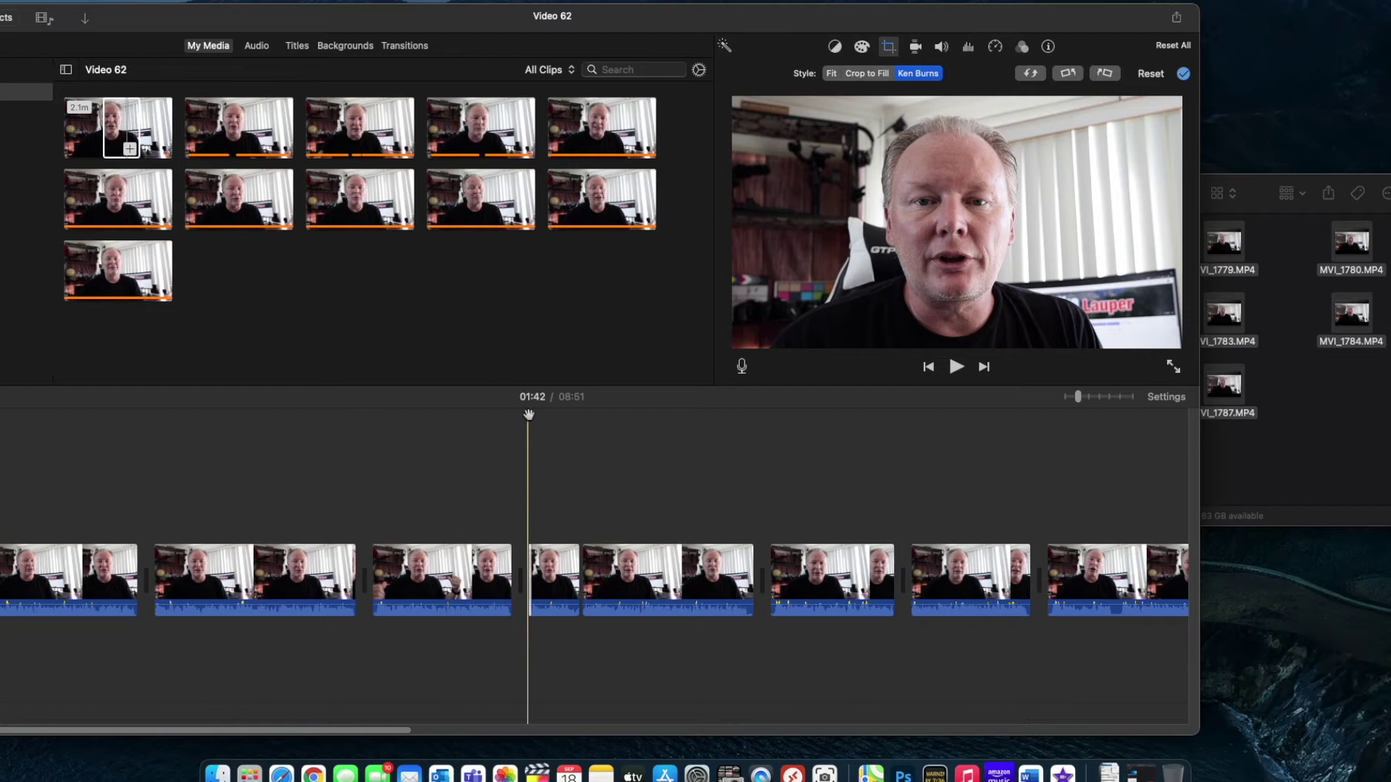
pyautogui.moveTo(529, 415); pyautogui.dragTo(707, 513)
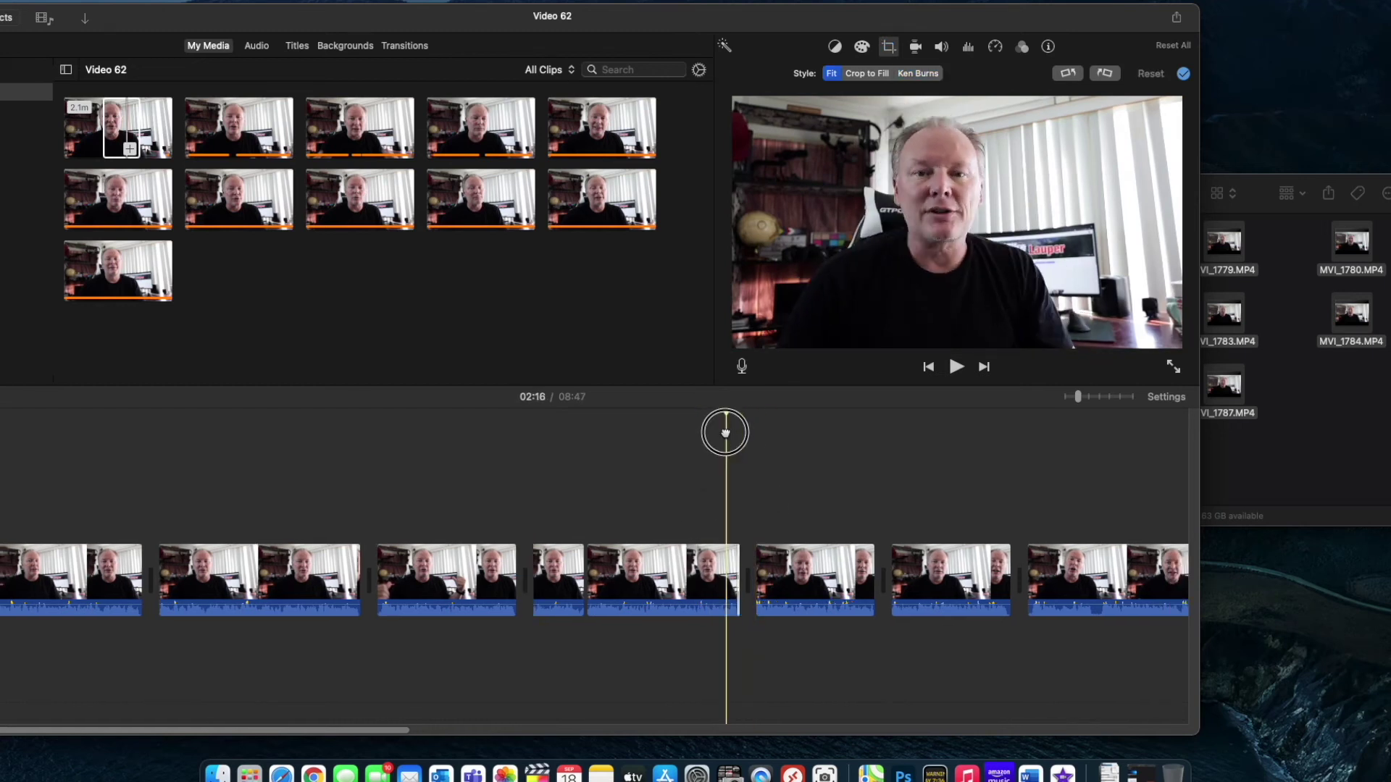
pyautogui.moveTo(727, 432); pyautogui.dragTo(719, 437)
pyautogui.press('space')
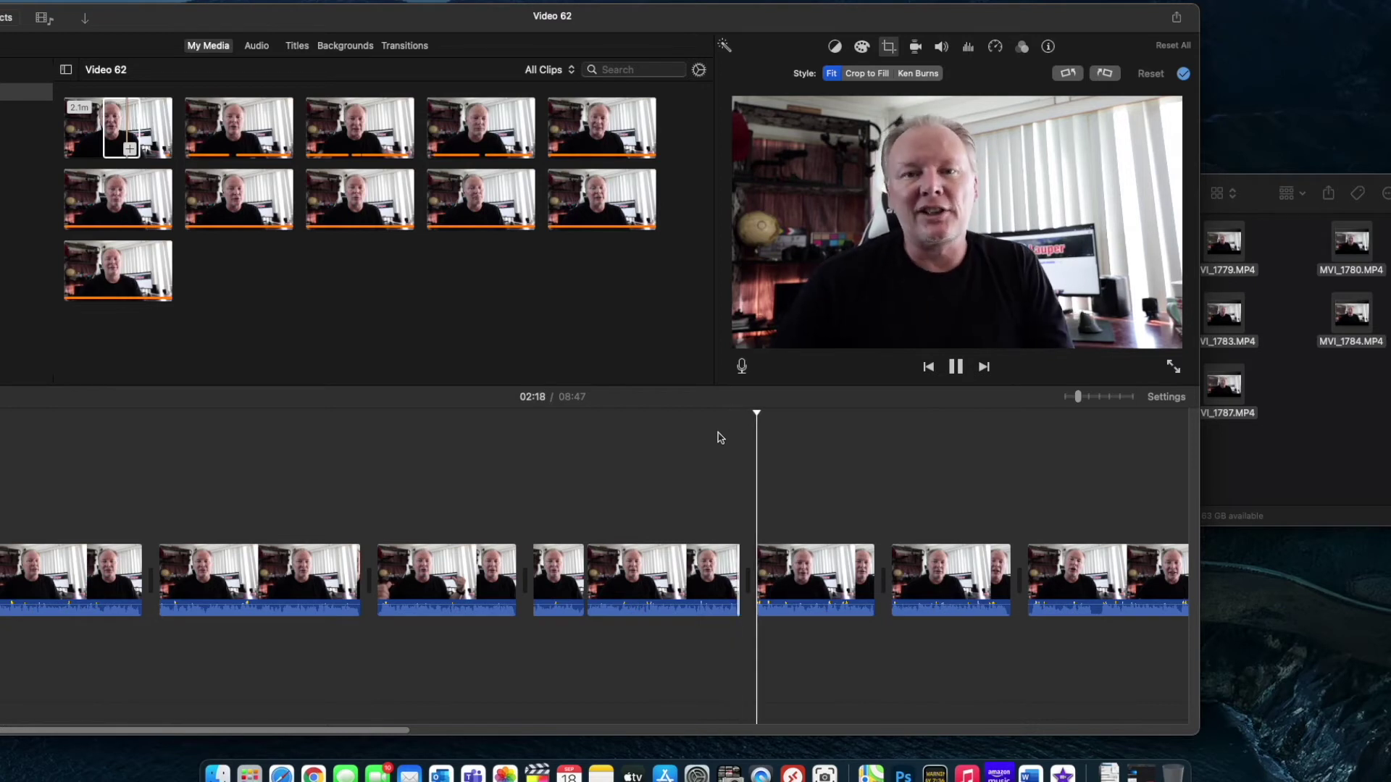
pyautogui.press('space')
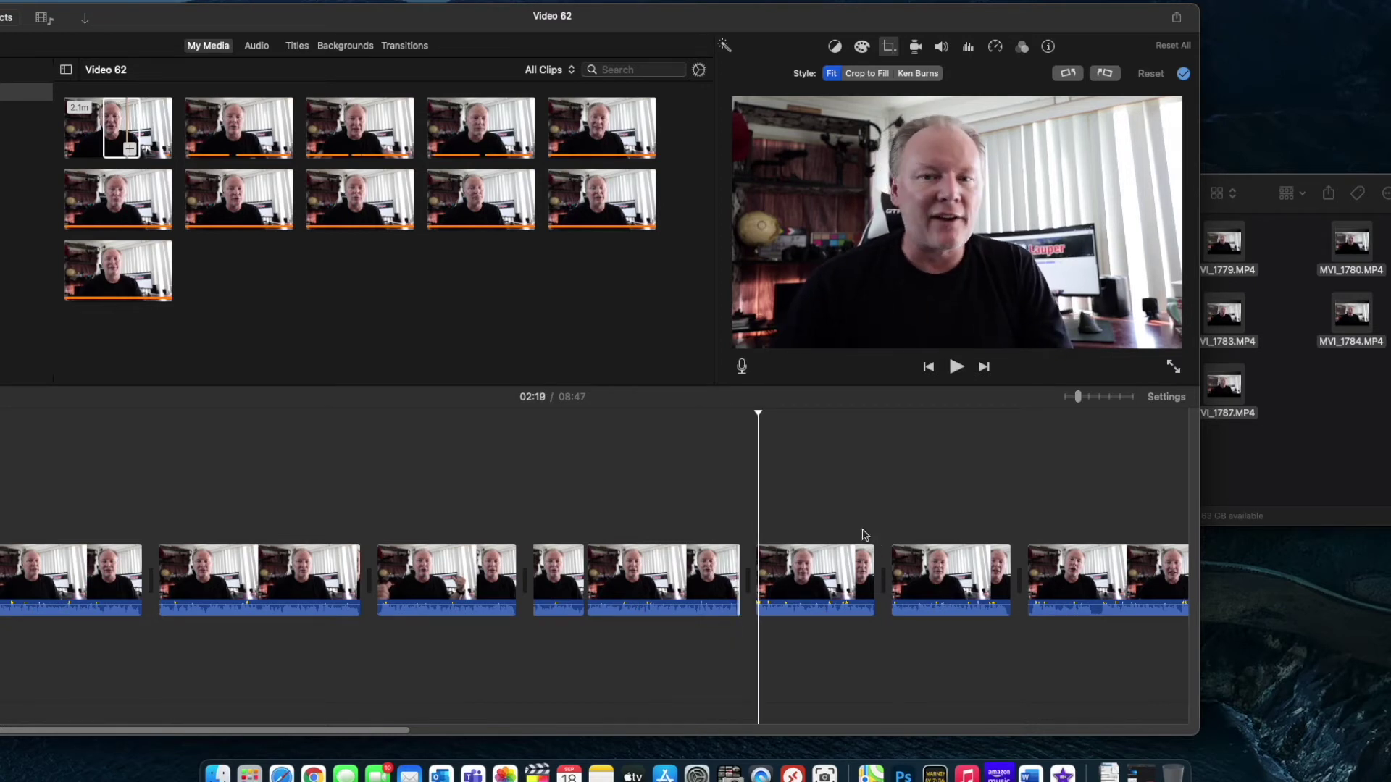
# - Crop the next clip to fill with a tighter frame shifted up and left onto the subject
pyautogui.click(798, 565)
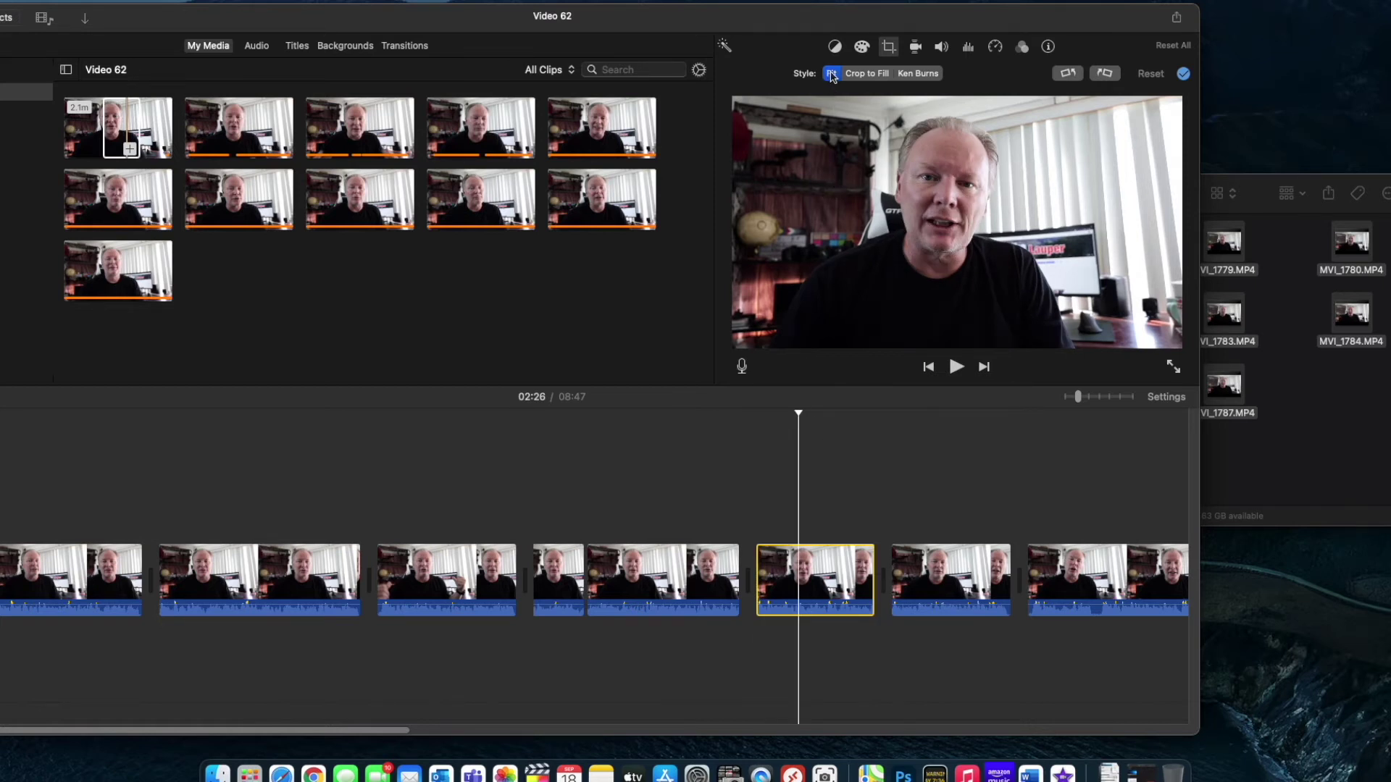
pyautogui.click(875, 74)
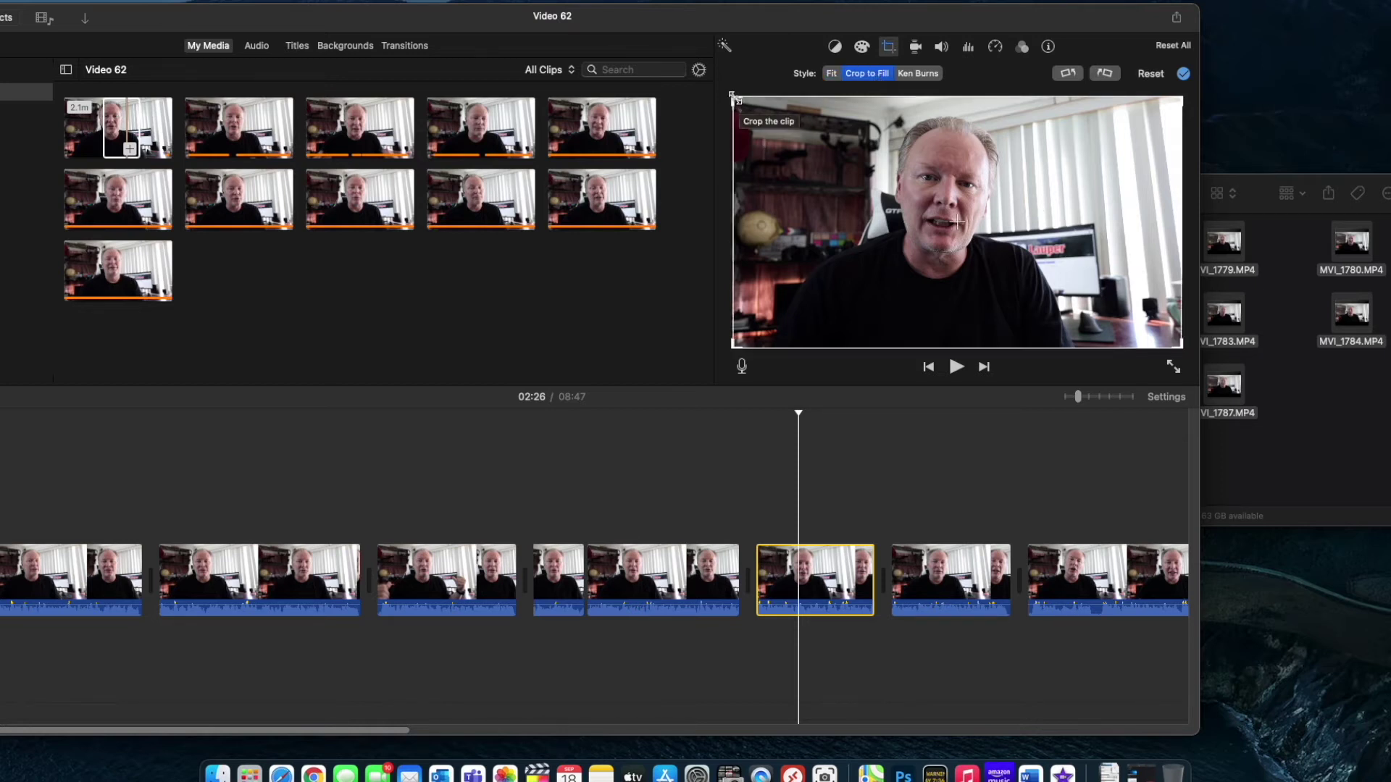
pyautogui.moveTo(733, 96); pyautogui.dragTo(797, 132)
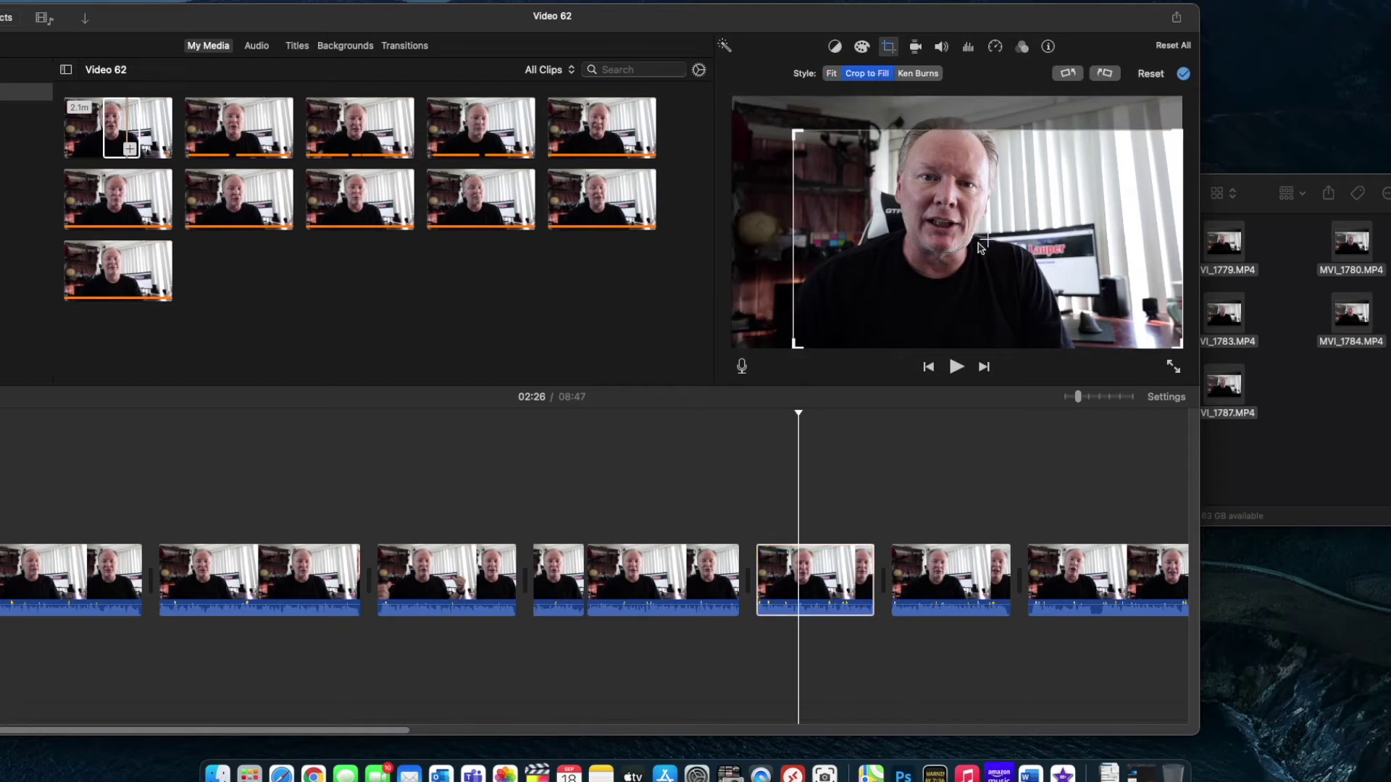
pyautogui.moveTo(988, 245); pyautogui.dragTo(956, 225)
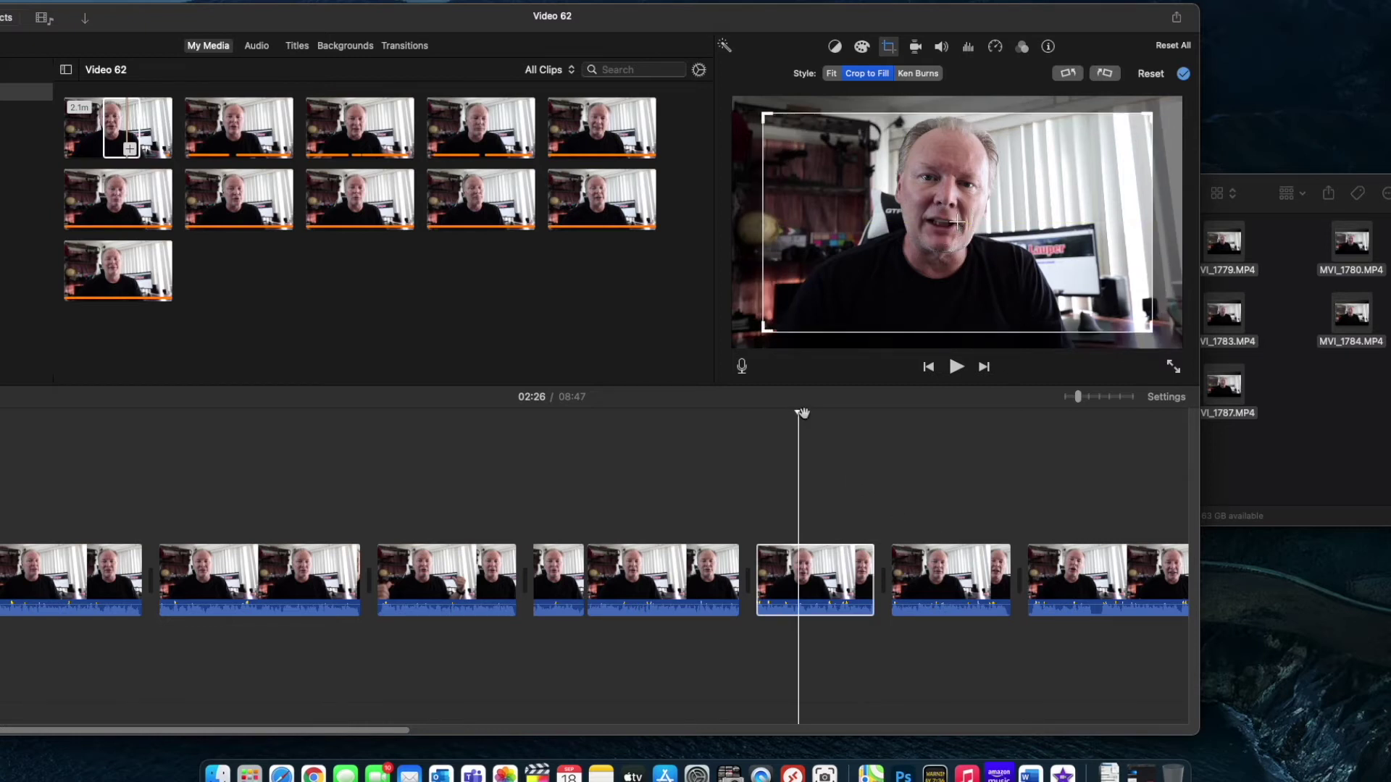
pyautogui.press('Return')
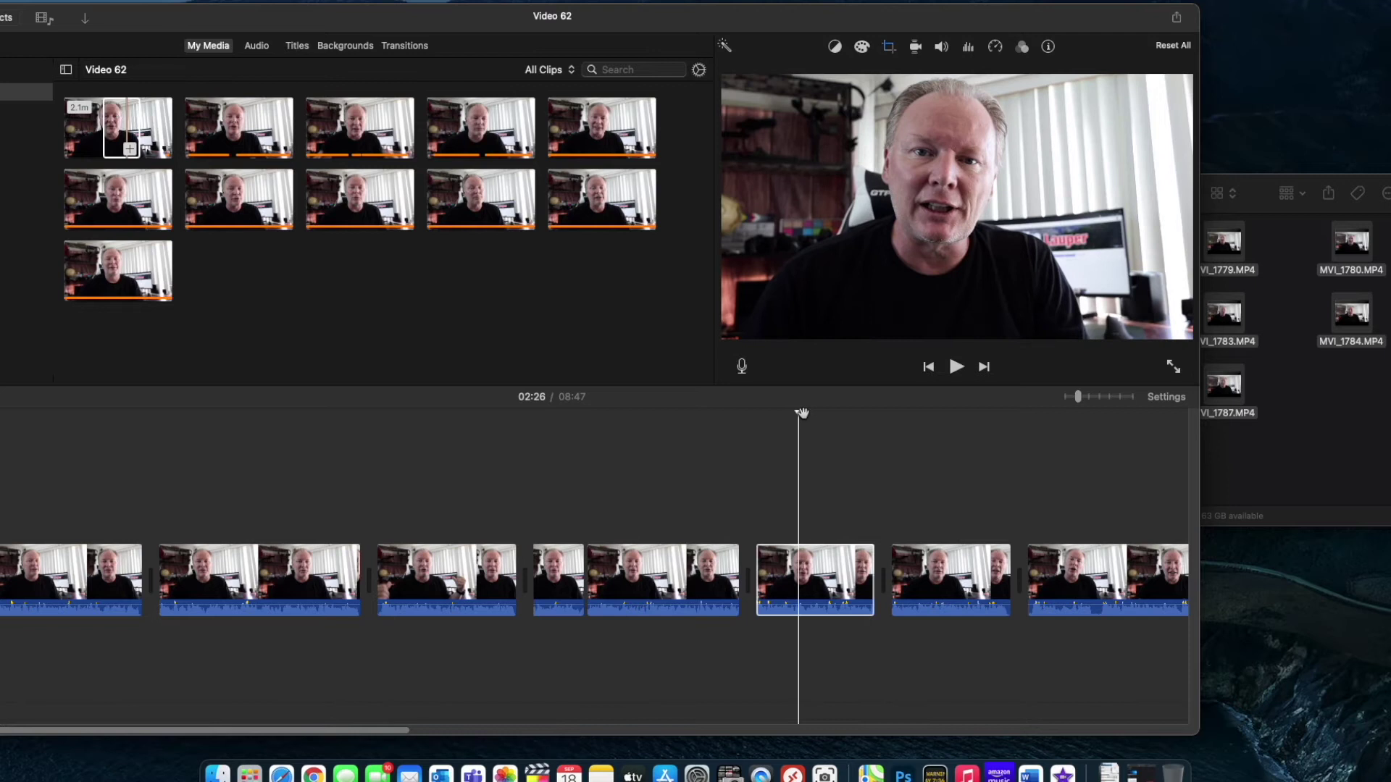
# - Play back from 02:16 to check the cropped clip
pyautogui.moveTo(802, 413); pyautogui.dragTo(730, 423)
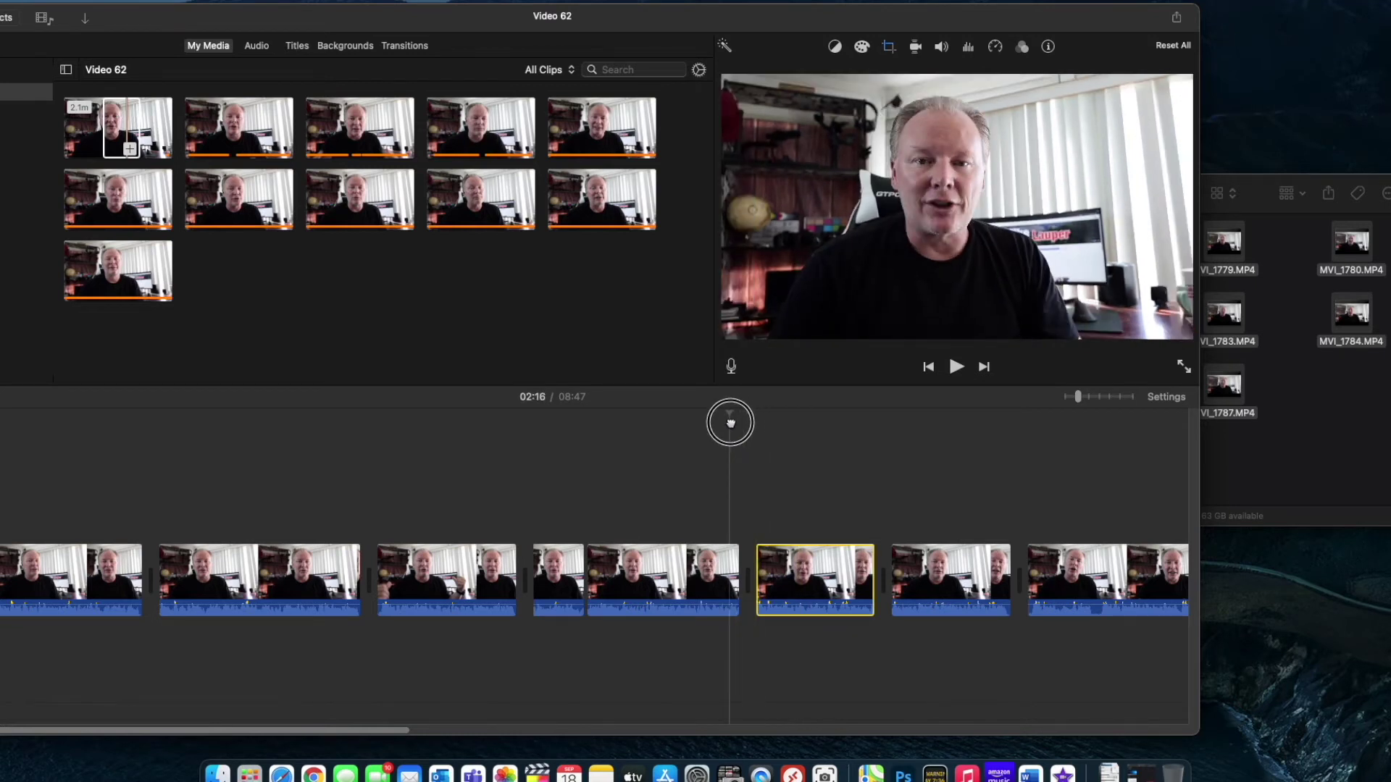
pyautogui.press('space')
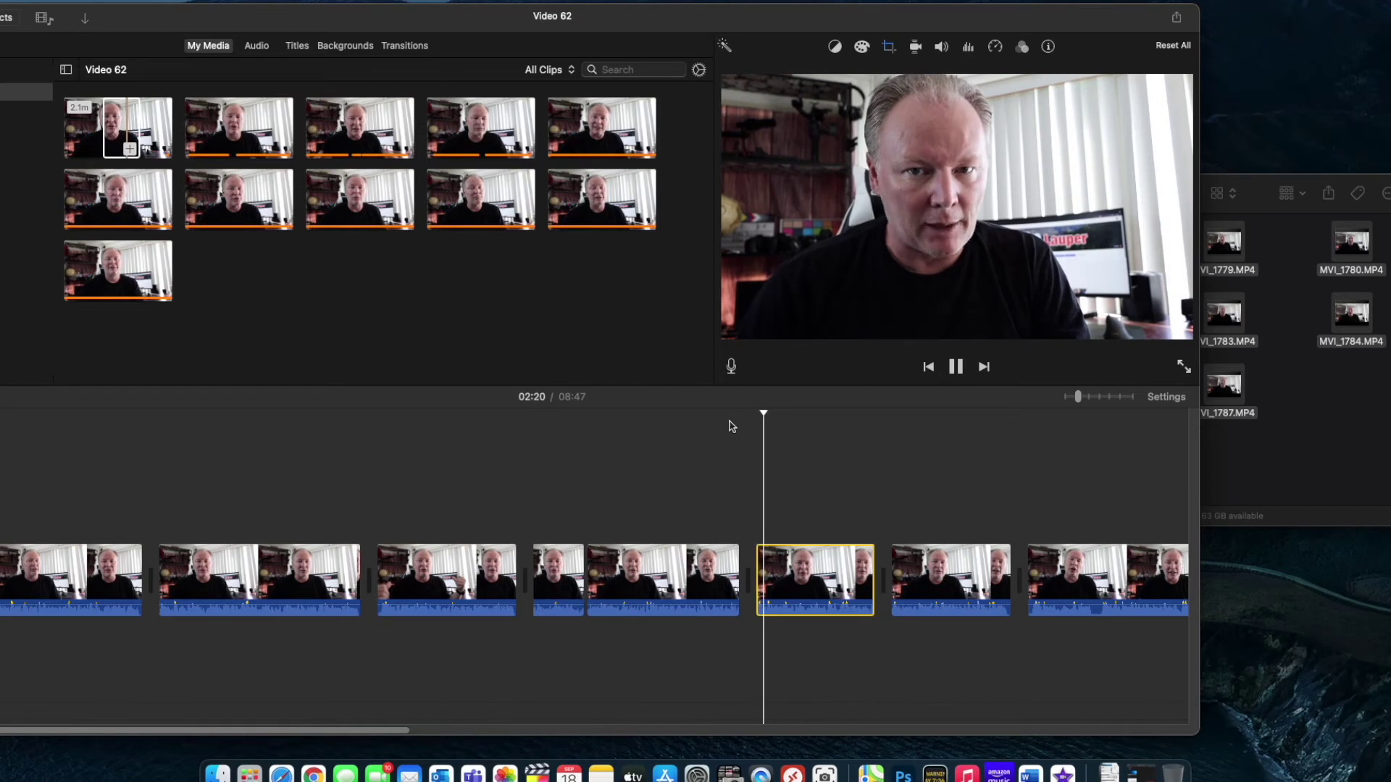
pyautogui.press('space')
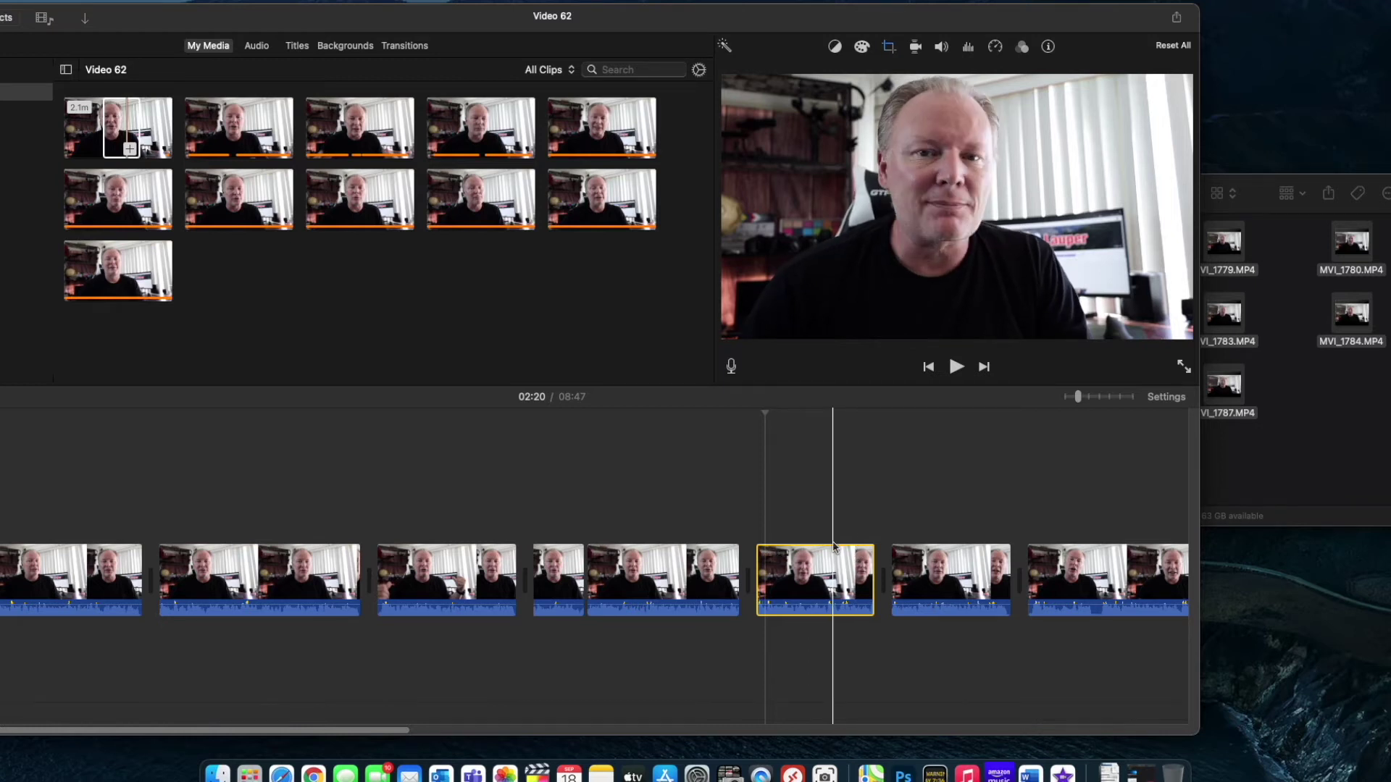
pyautogui.press('space')
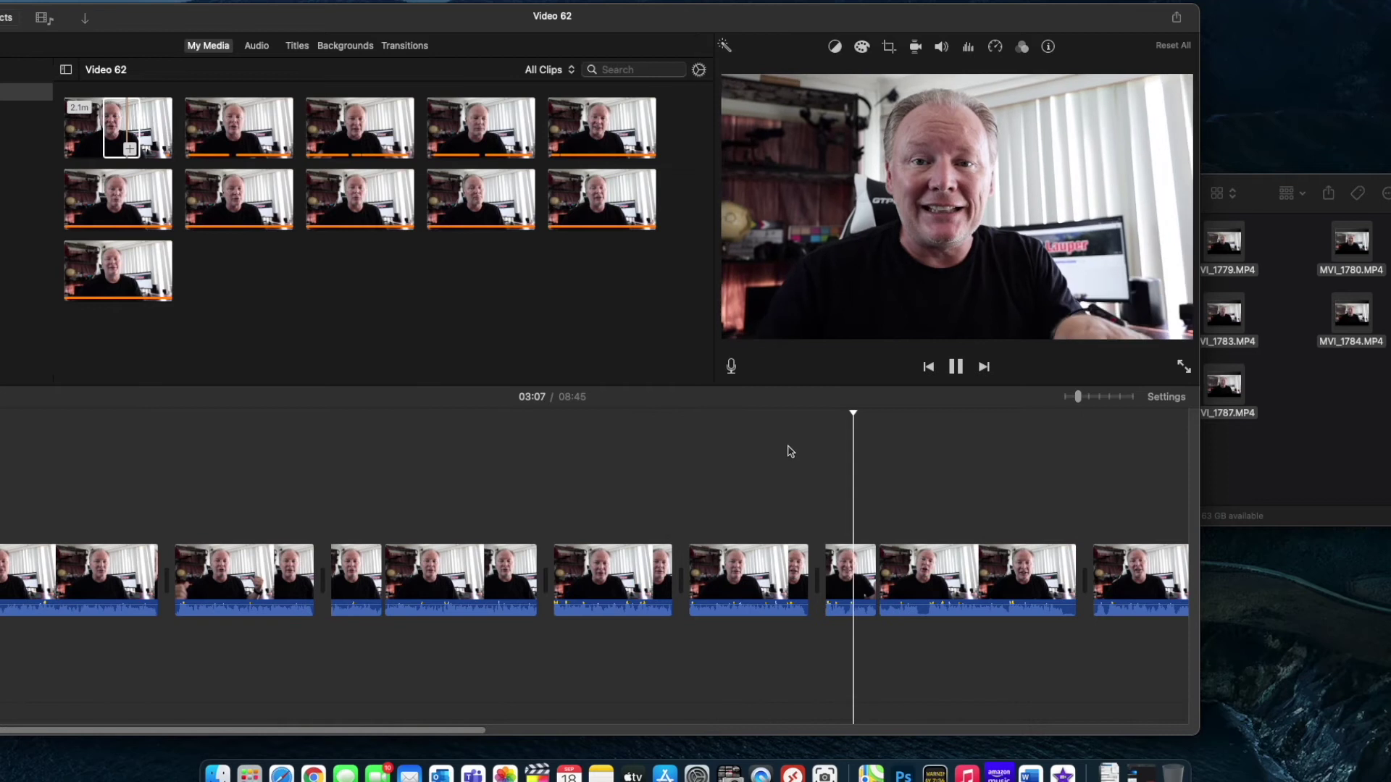
pyautogui.press('space')
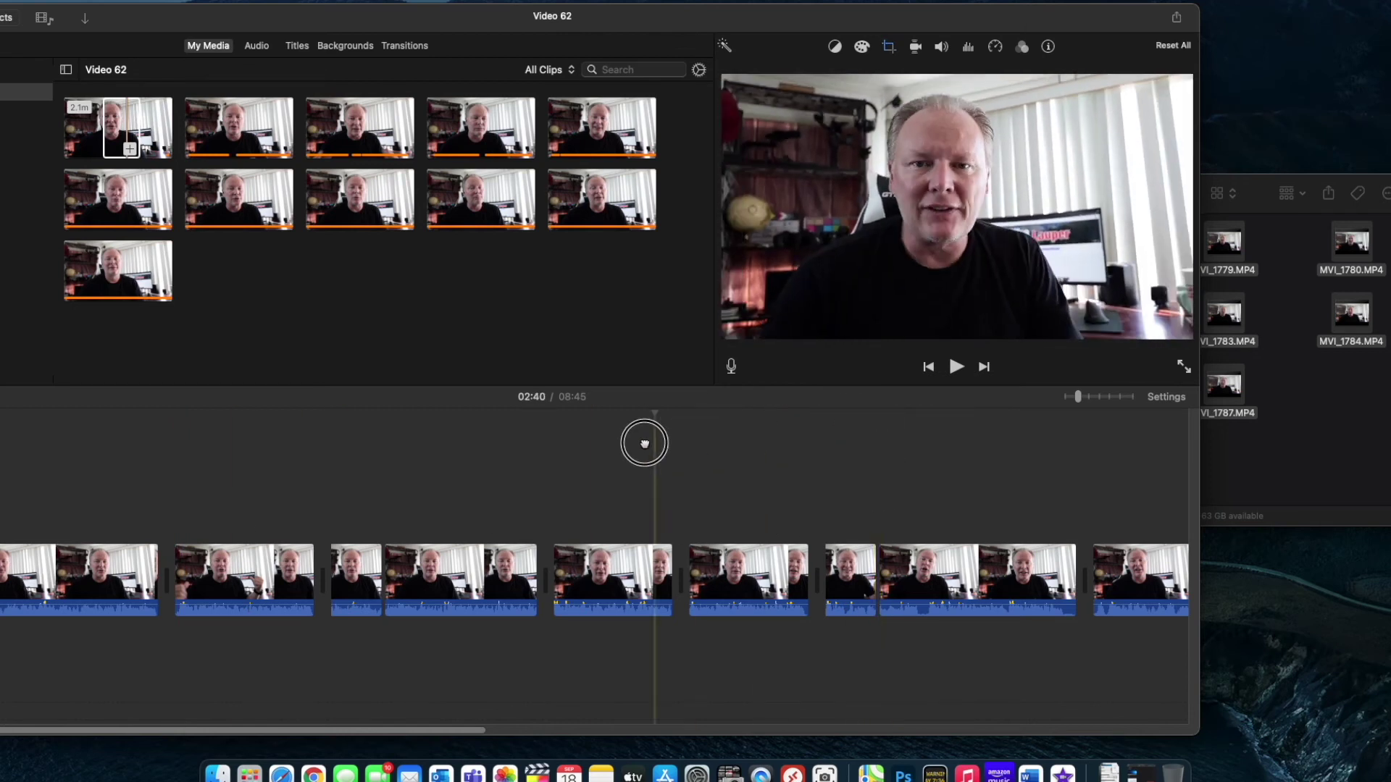
# - Go back to the project start and bring up Color Correction's shadow controls for the opening clip
pyautogui.press('Home')
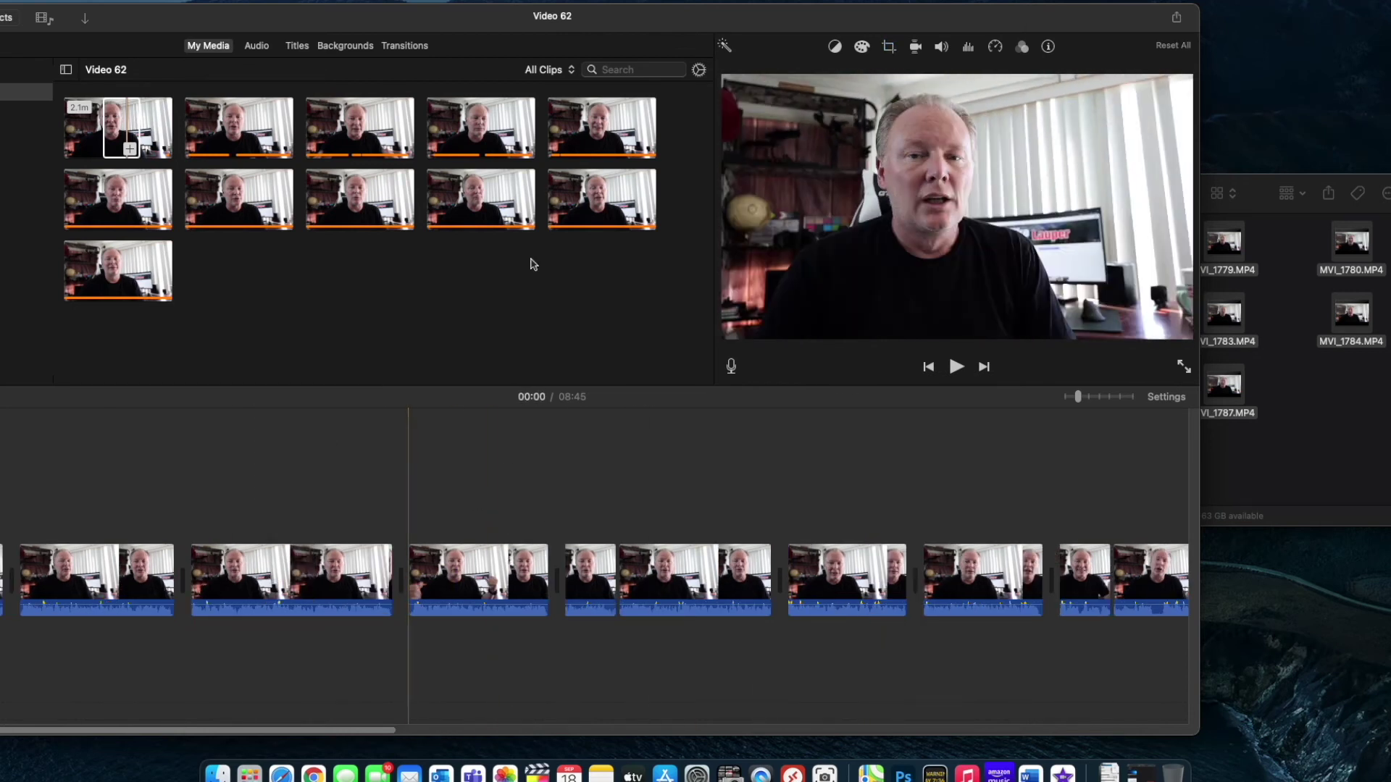
pyautogui.press('space')
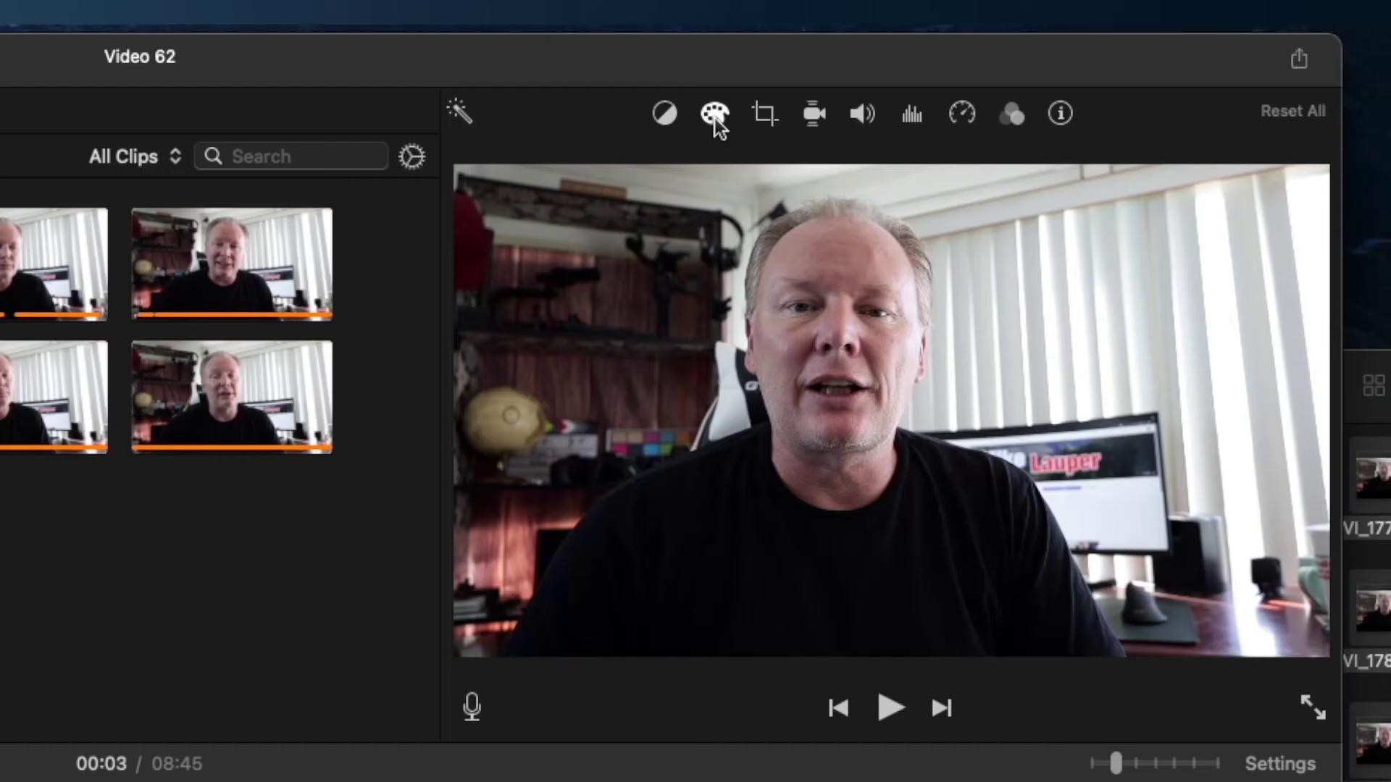
pyautogui.click(862, 48)
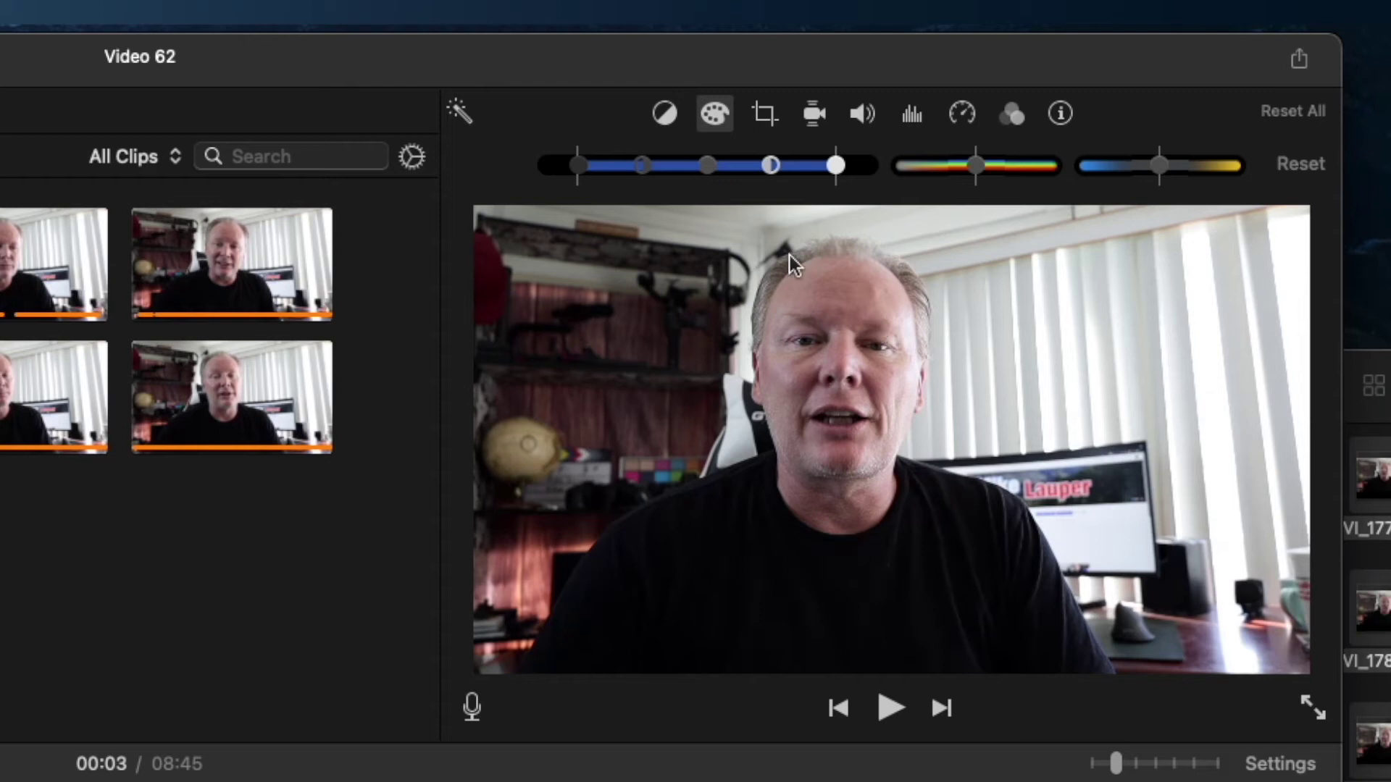
pyautogui.click(580, 166)
# - Darken the blacks, lower highlights, lift whites, add saturation and slightly cool the temperature
pyautogui.moveTo(581, 167); pyautogui.dragTo(645, 176)
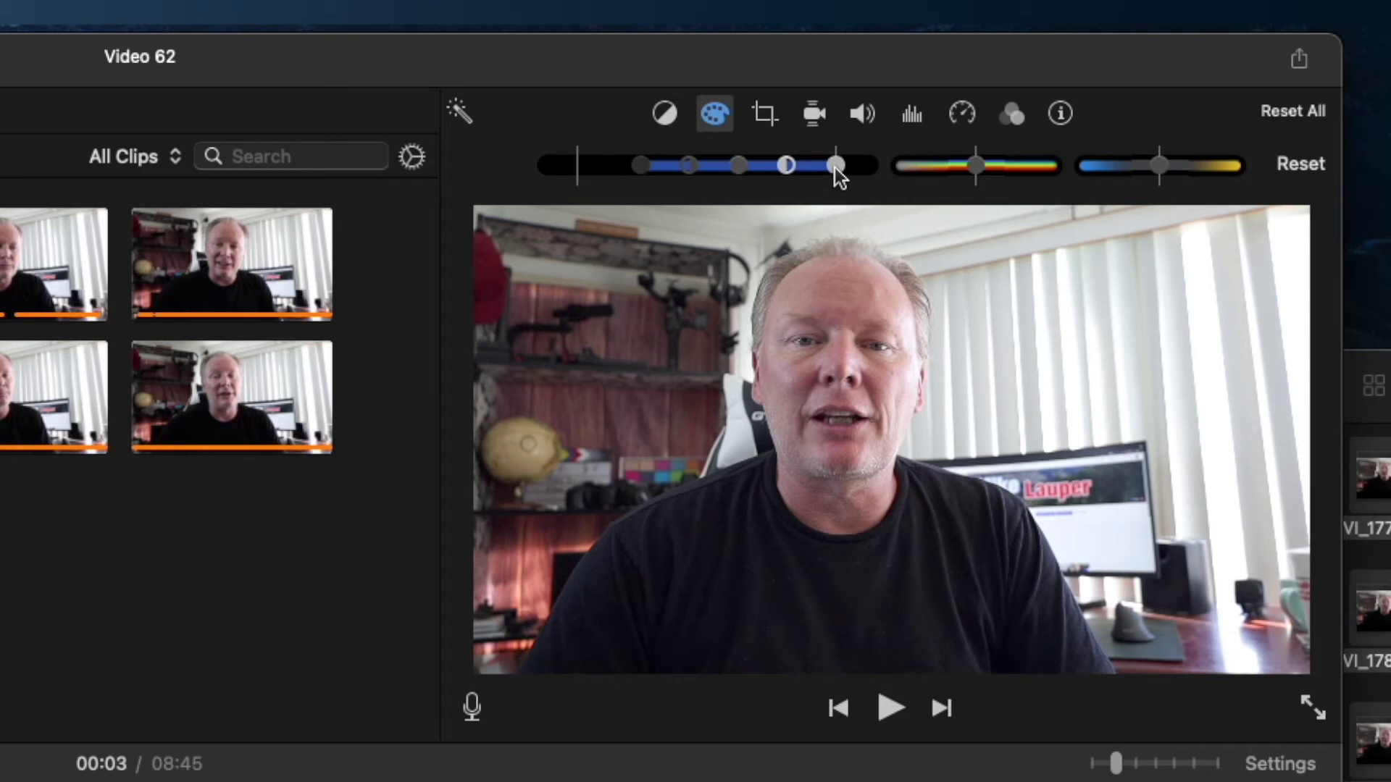
pyautogui.moveTo(835, 167); pyautogui.dragTo(815, 173)
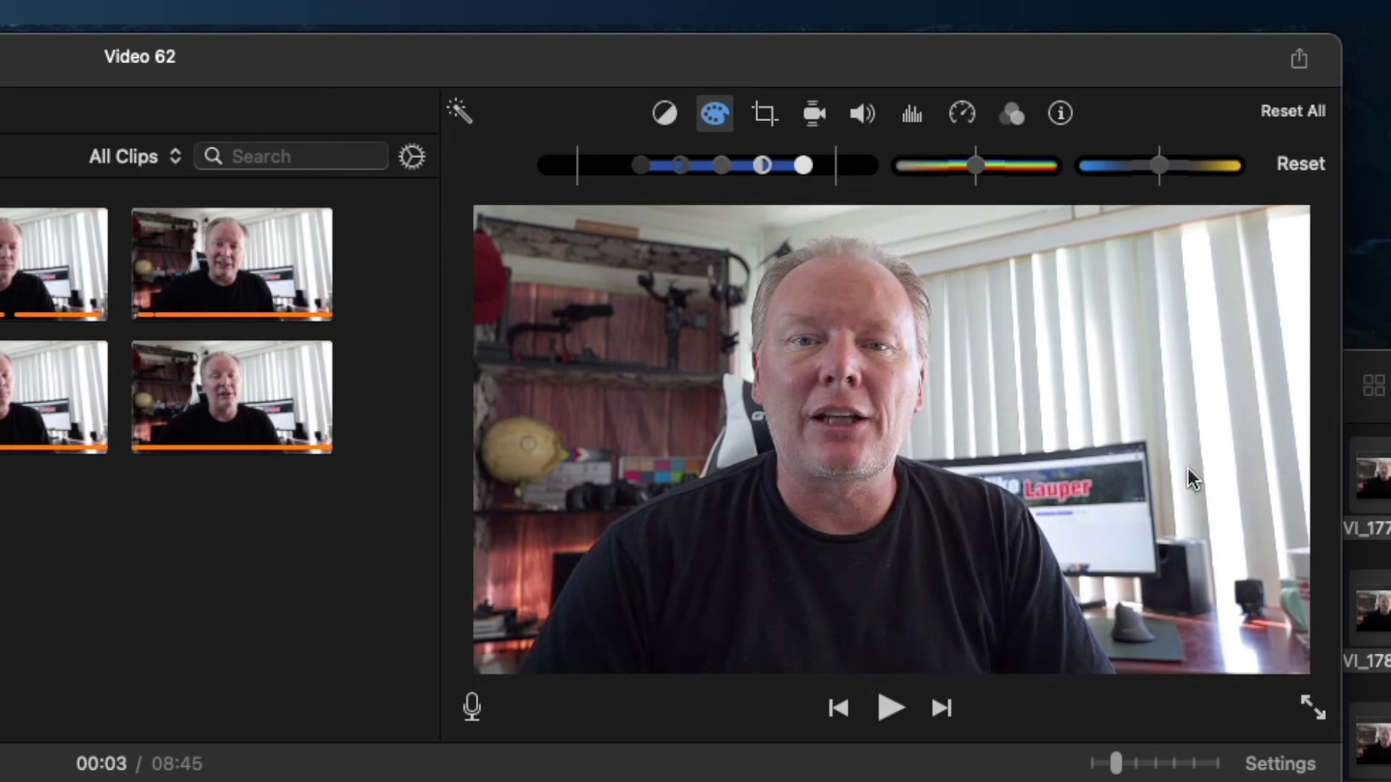
pyautogui.moveTo(646, 171); pyautogui.dragTo(661, 177)
pyautogui.moveTo(804, 169); pyautogui.dragTo(809, 169)
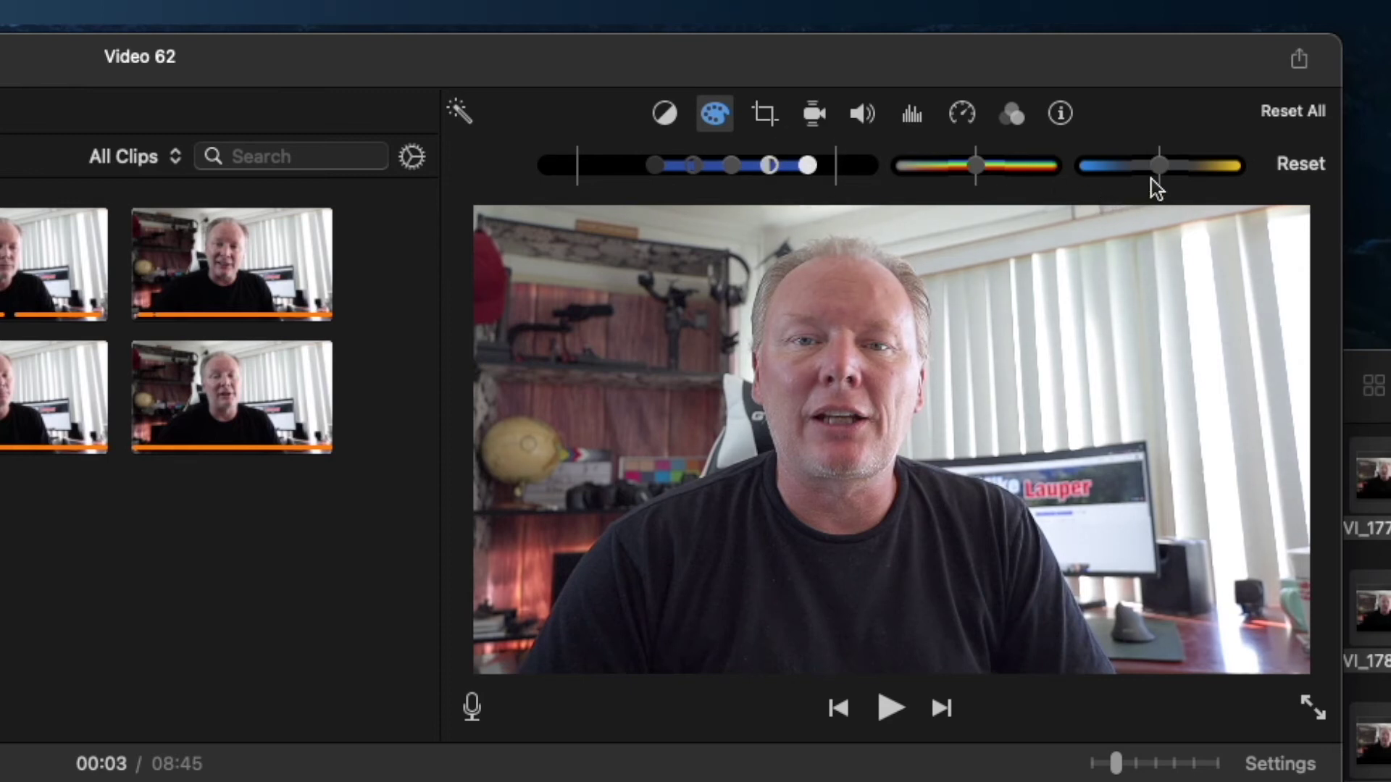
pyautogui.moveTo(1159, 166)
pyautogui.mouseDown()
pyautogui.moveTo(1123, 168)
pyautogui.moveTo(1189, 172)
pyautogui.moveTo(1145, 173)
pyautogui.mouseUp()
pyautogui.moveTo(975, 167)
pyautogui.mouseDown()
pyautogui.moveTo(1029, 167)
pyautogui.moveTo(940, 168)
pyautogui.moveTo(1014, 171)
pyautogui.moveTo(949, 175)
pyautogui.moveTo(976, 166)
pyautogui.mouseUp()
pyautogui.moveTo(1142, 167); pyautogui.dragTo(1154, 167)
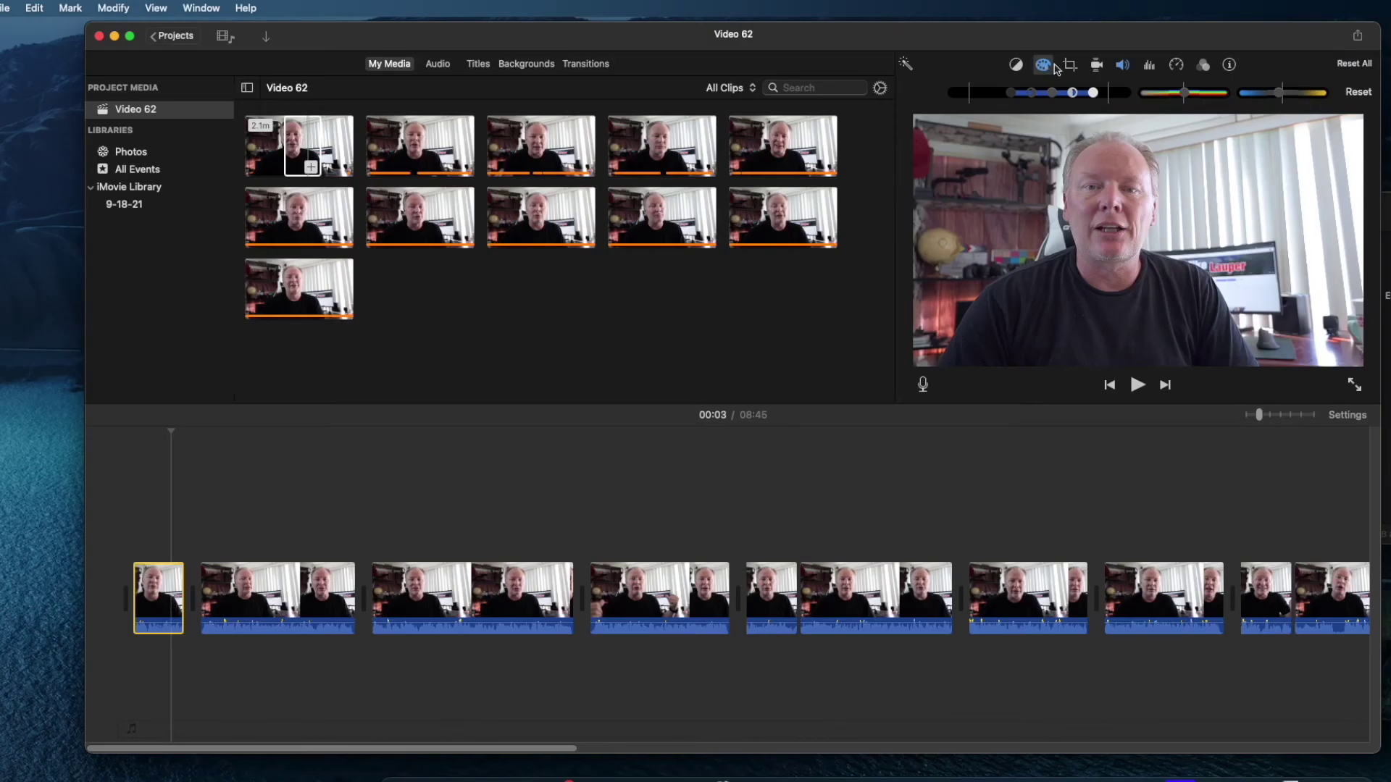
# - Copy the first clip's adjustments and paste only its Color Correction onto the second clip
pyautogui.click(166, 605)
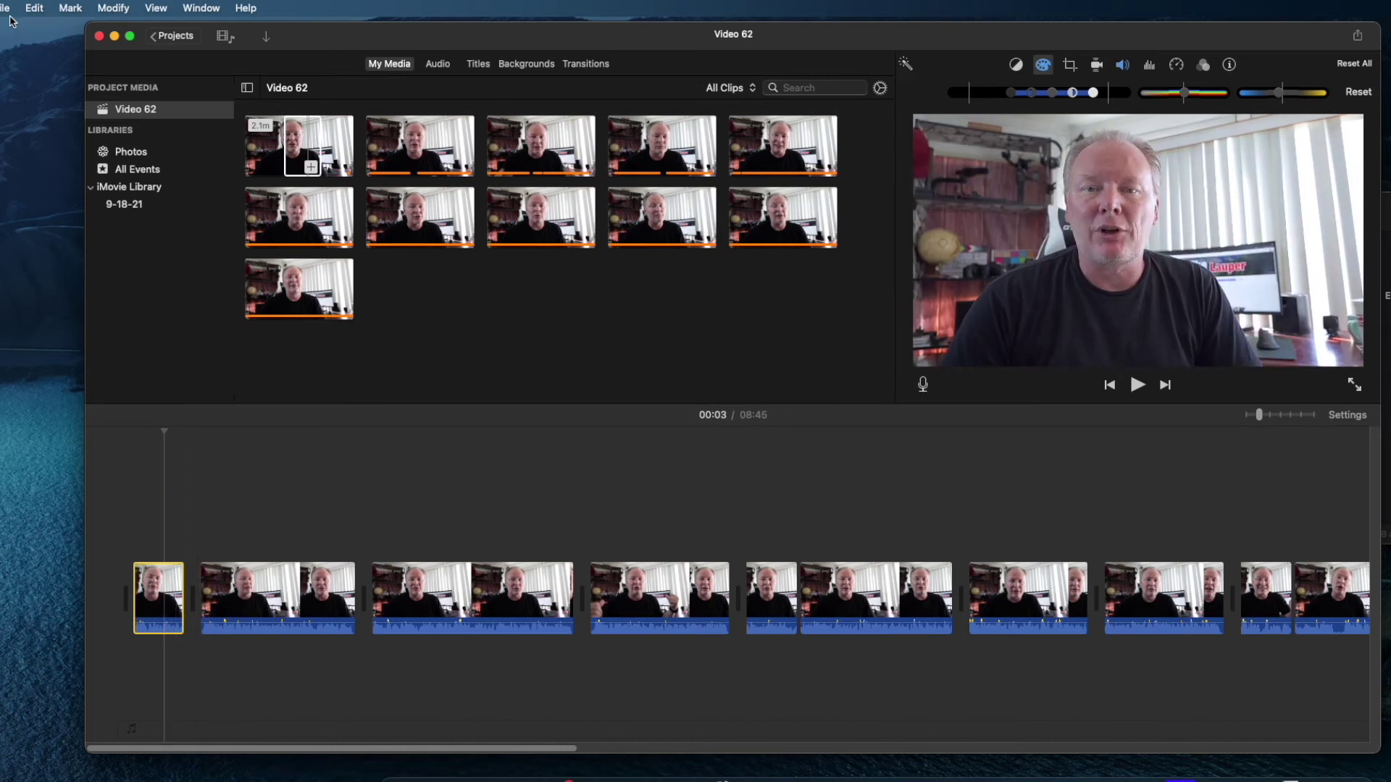
pyautogui.click(33, 8)
pyautogui.moveTo(140, 129)
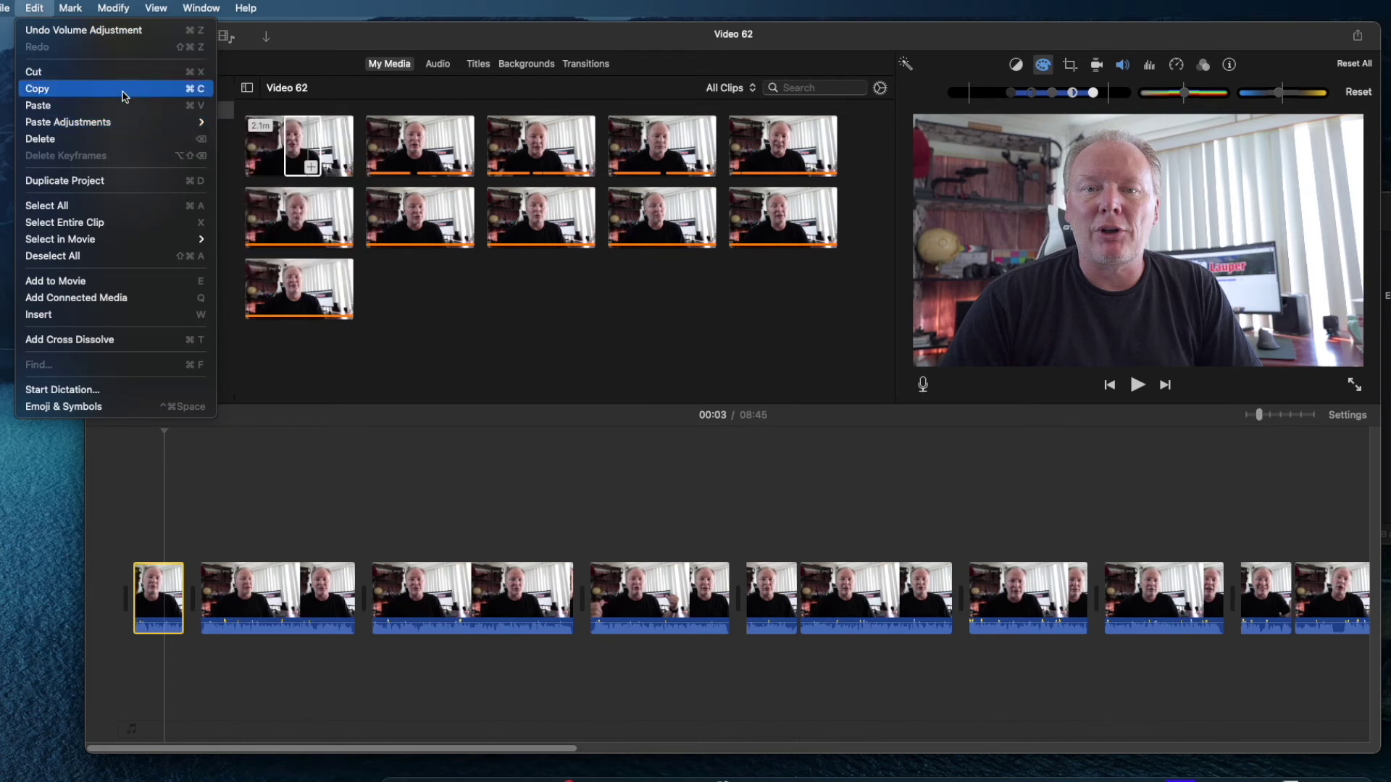
pyautogui.click(123, 95)
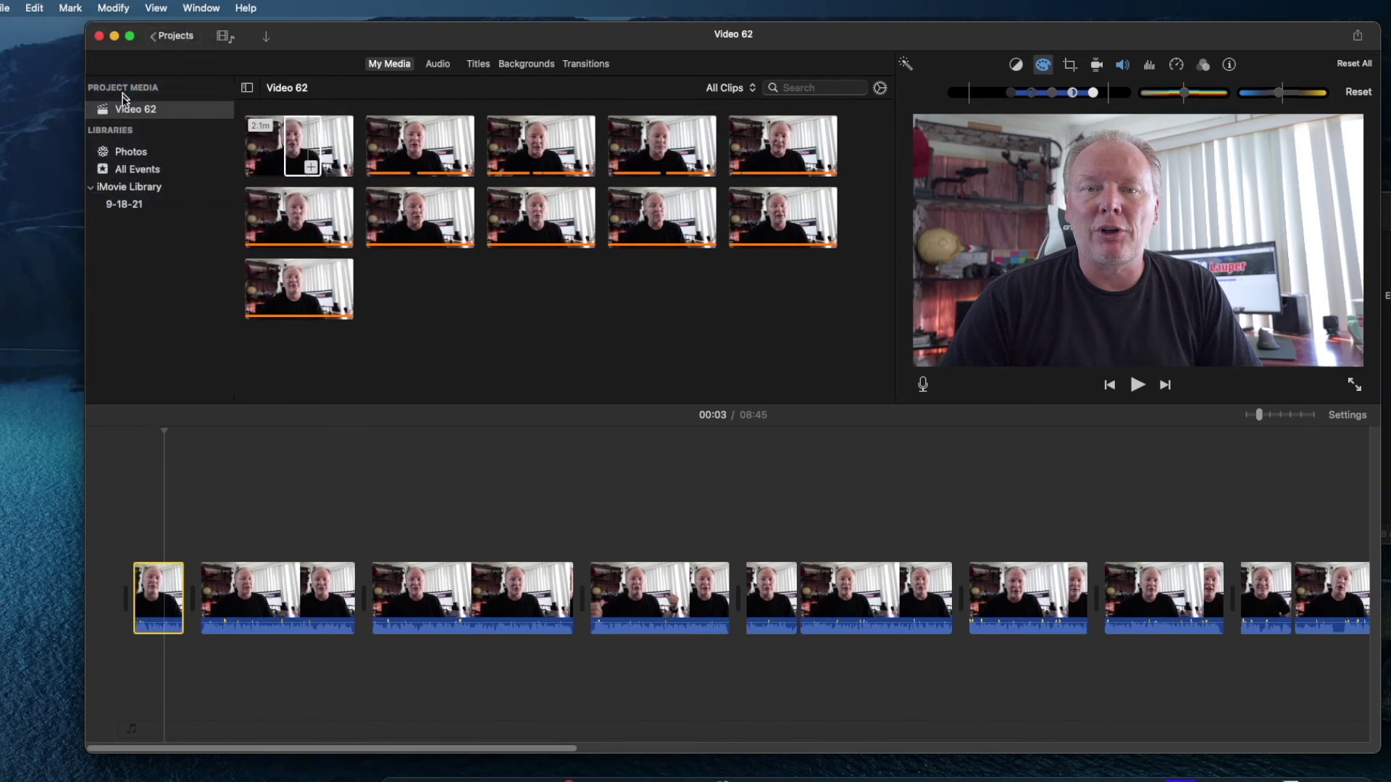
pyautogui.click(276, 587)
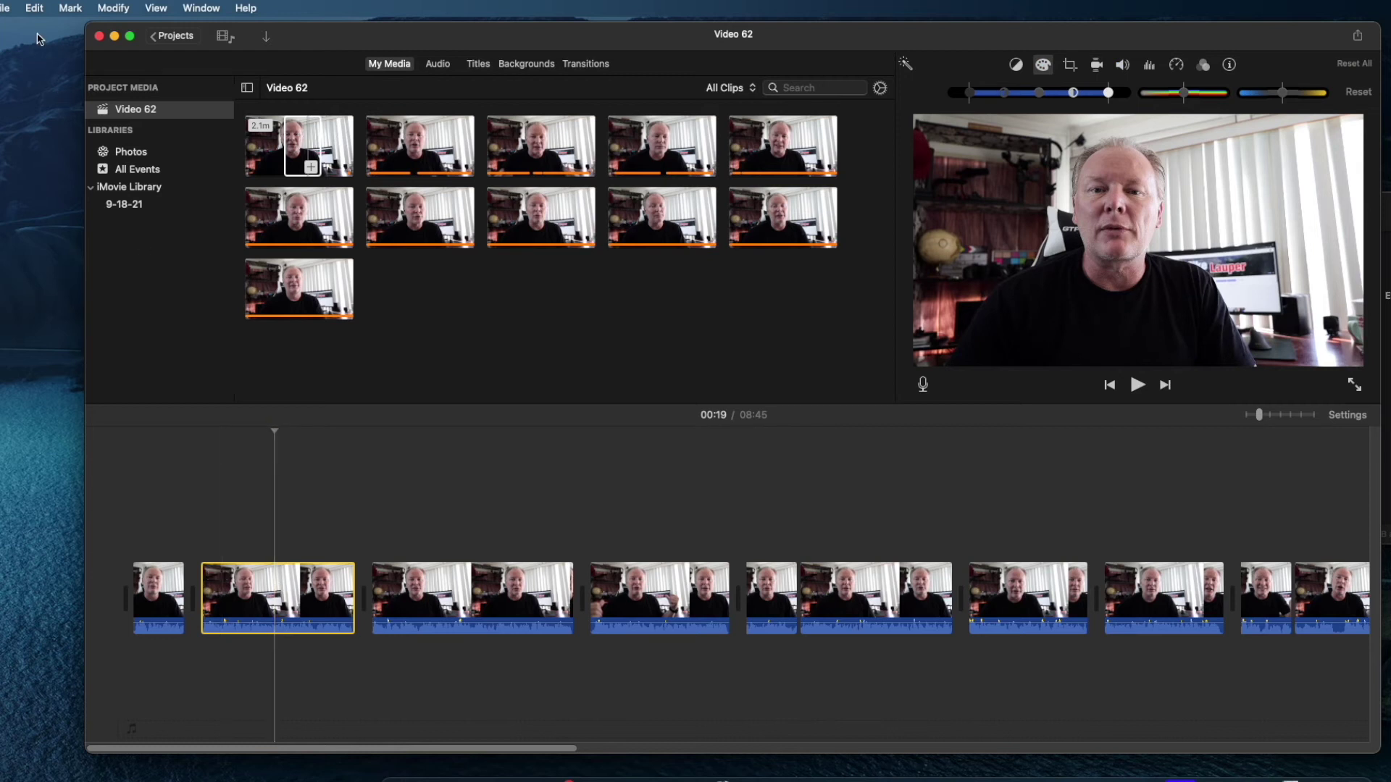
pyautogui.click(35, 7)
pyautogui.moveTo(108, 122)
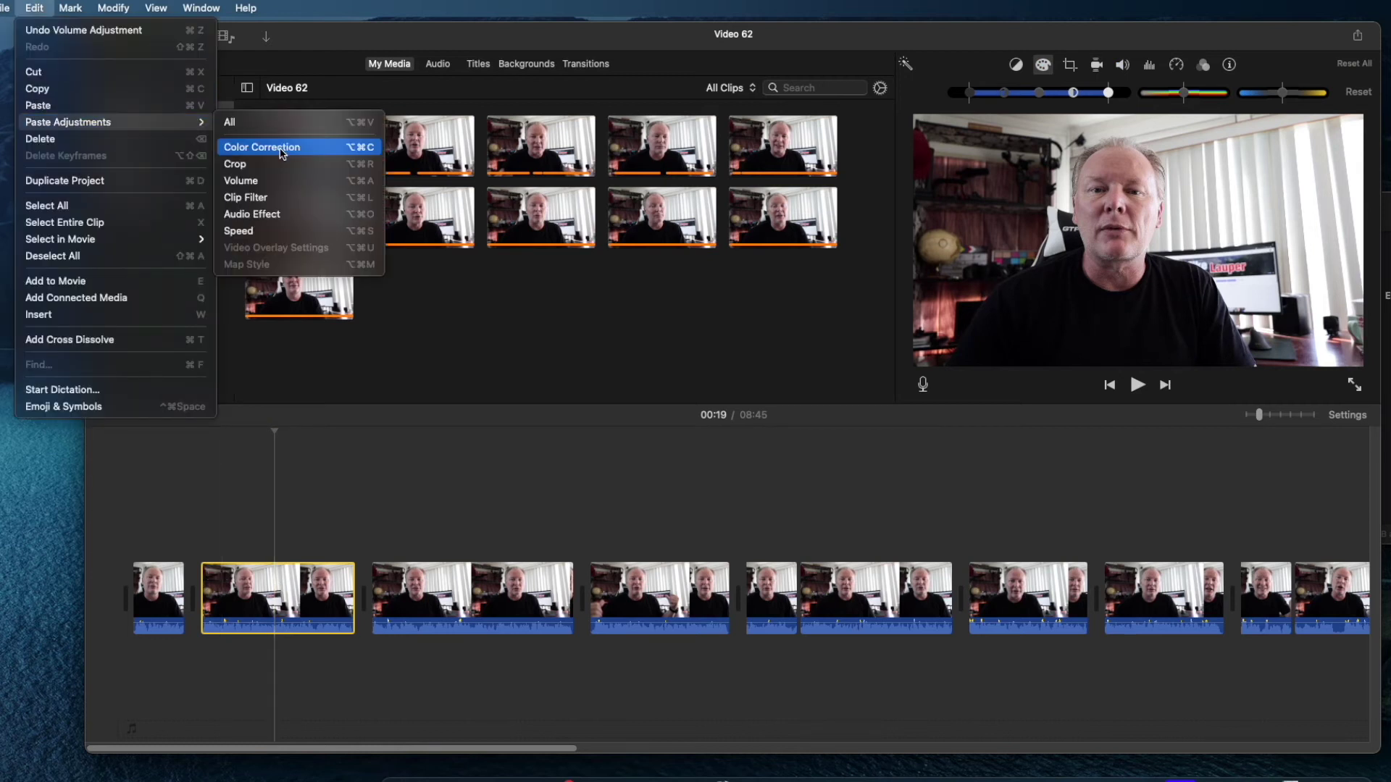
pyautogui.click(282, 153)
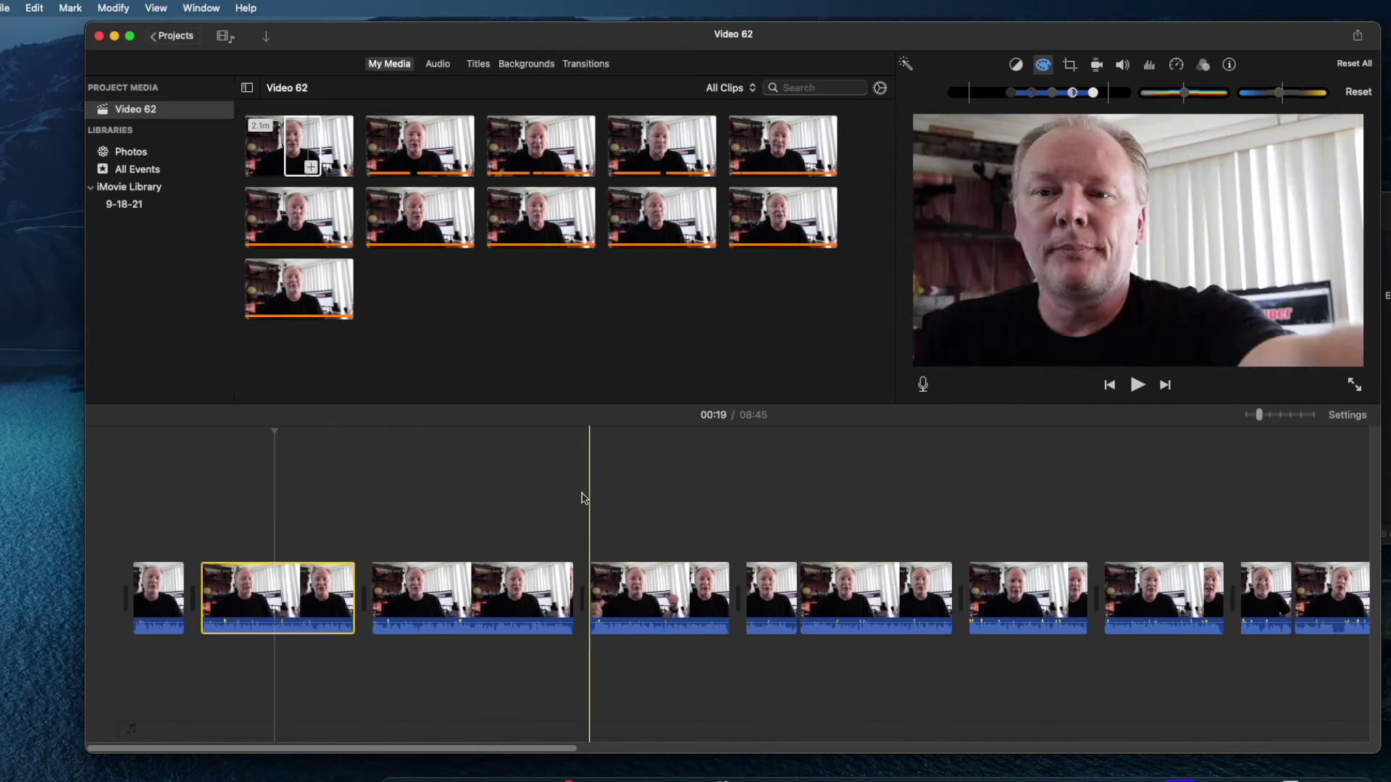
pyautogui.hscroll(15, 869, 584)
pyautogui.click(1142, 584)
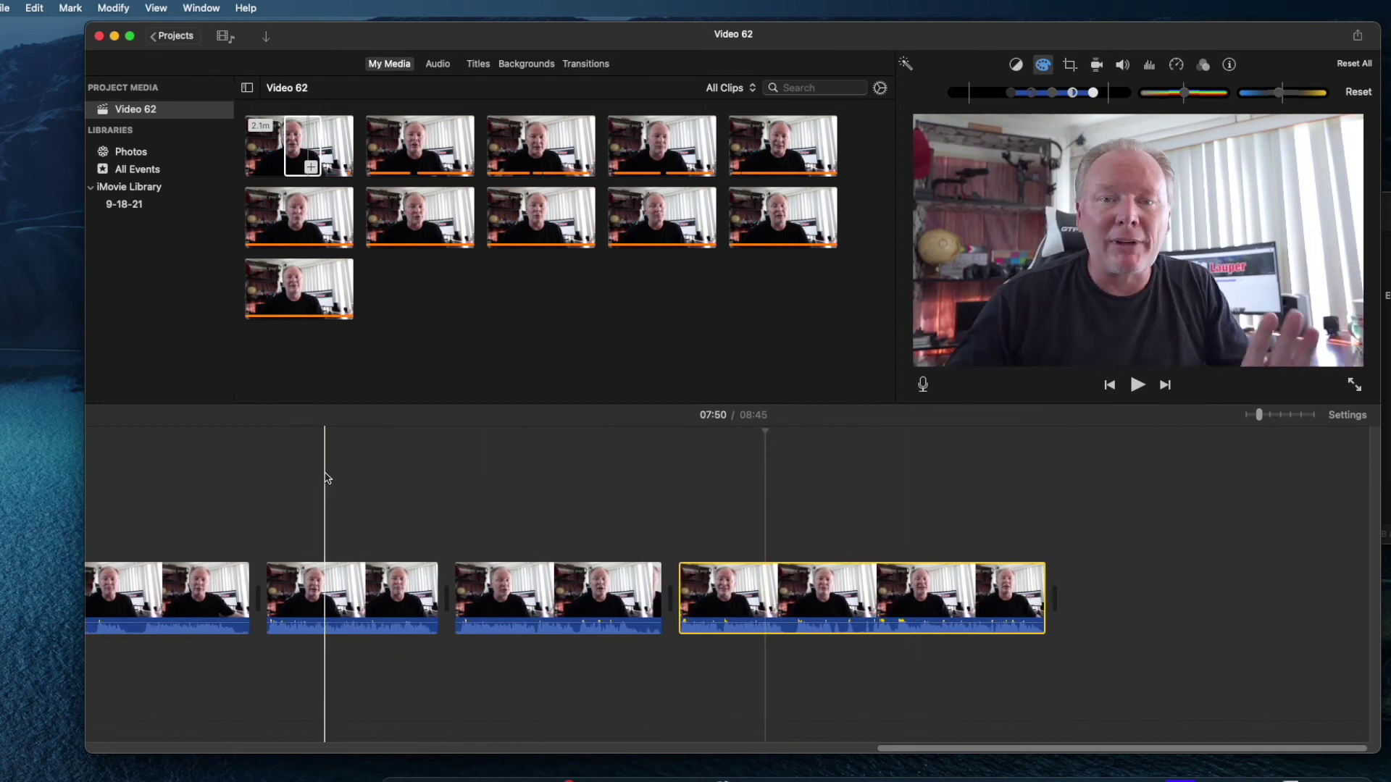
# - Drag the ES_Go On Together mp3 from Finder into iMovie's Video 62 media as an audio clip
pyautogui.moveTo(770, 439); pyautogui.dragTo(376, 463)
pyautogui.click(404, 474)
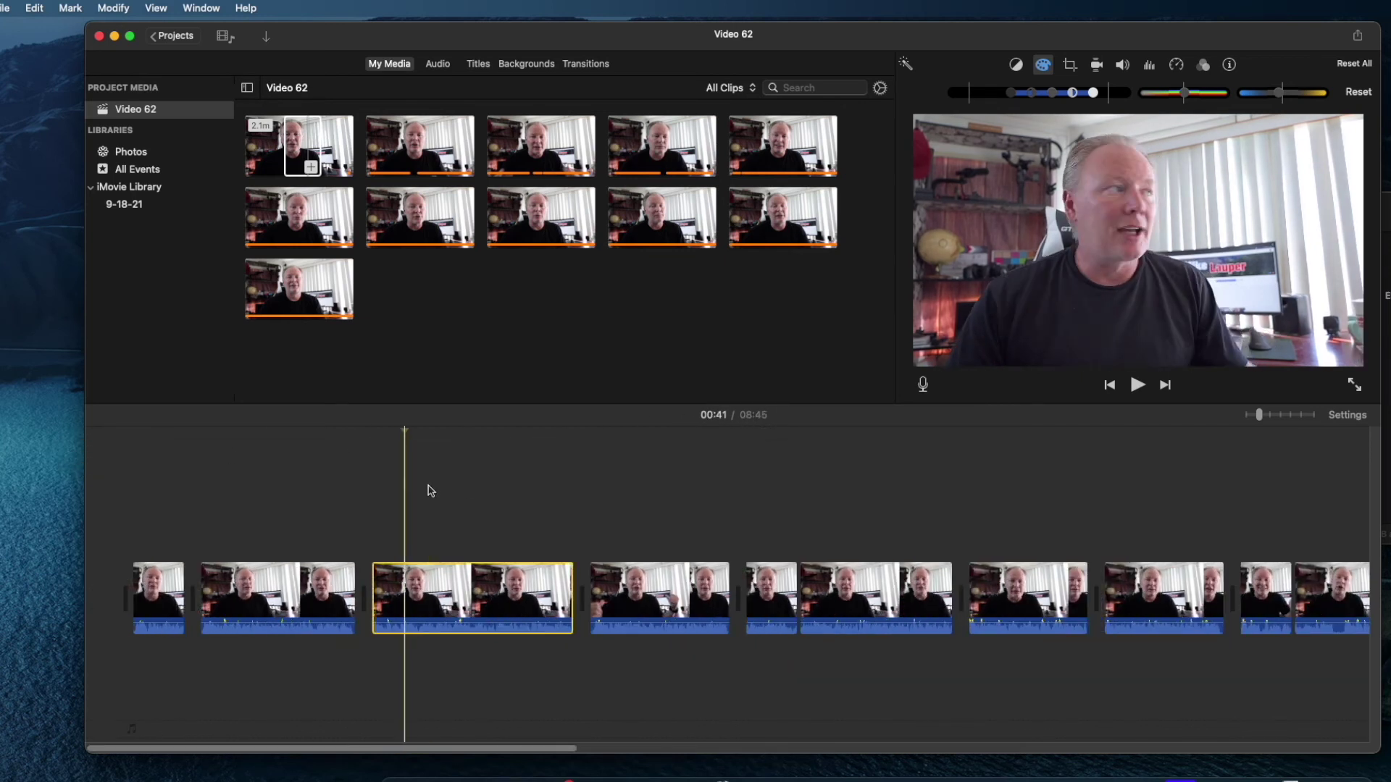
pyautogui.press('super+Tab')
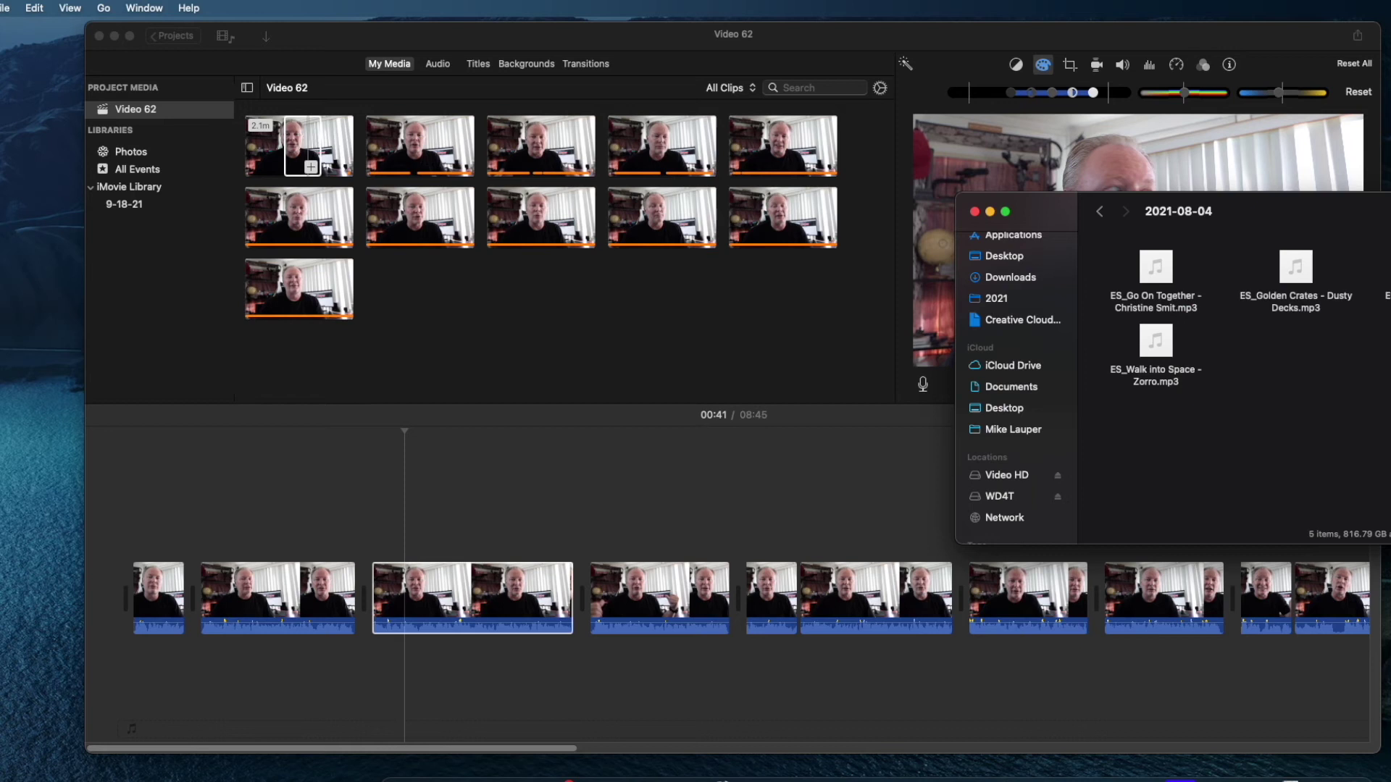
pyautogui.press('super+Tab')
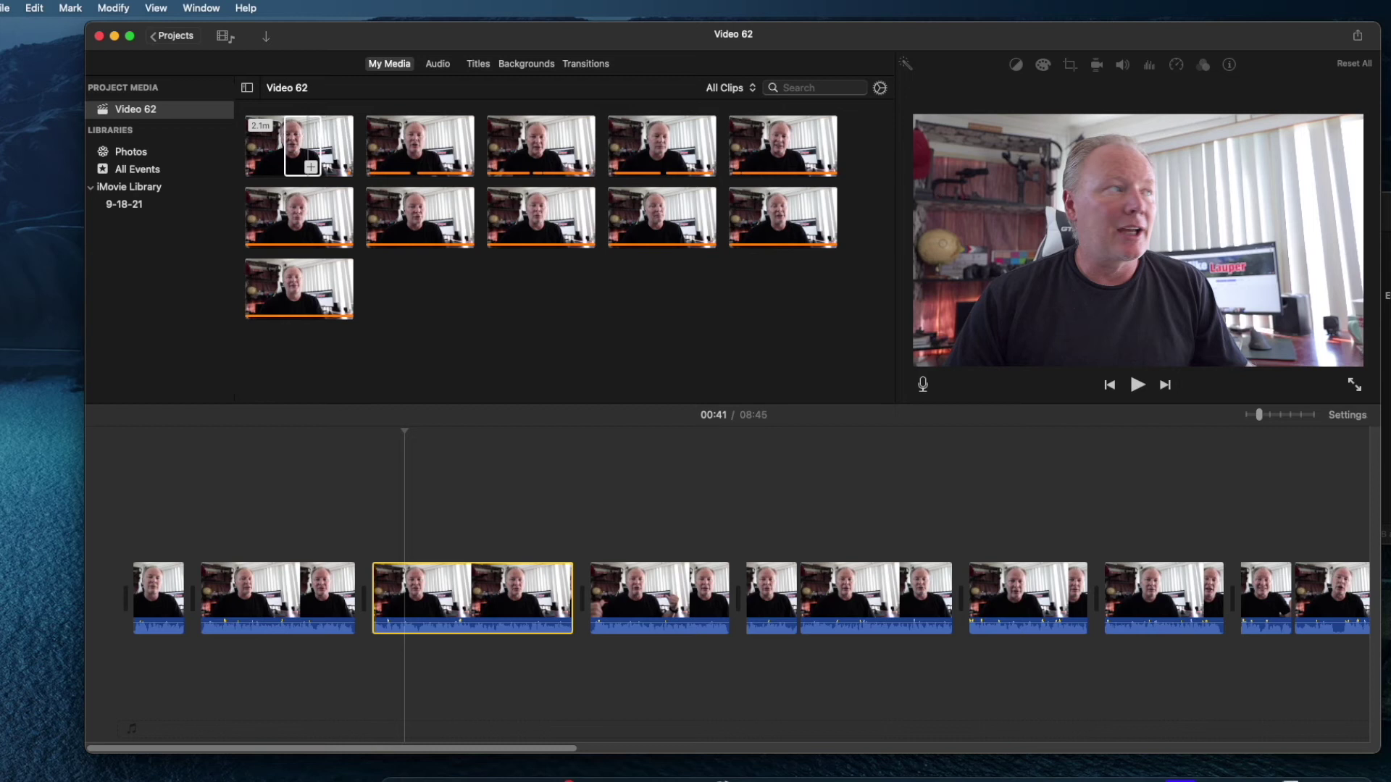
pyautogui.press('super+Tab')
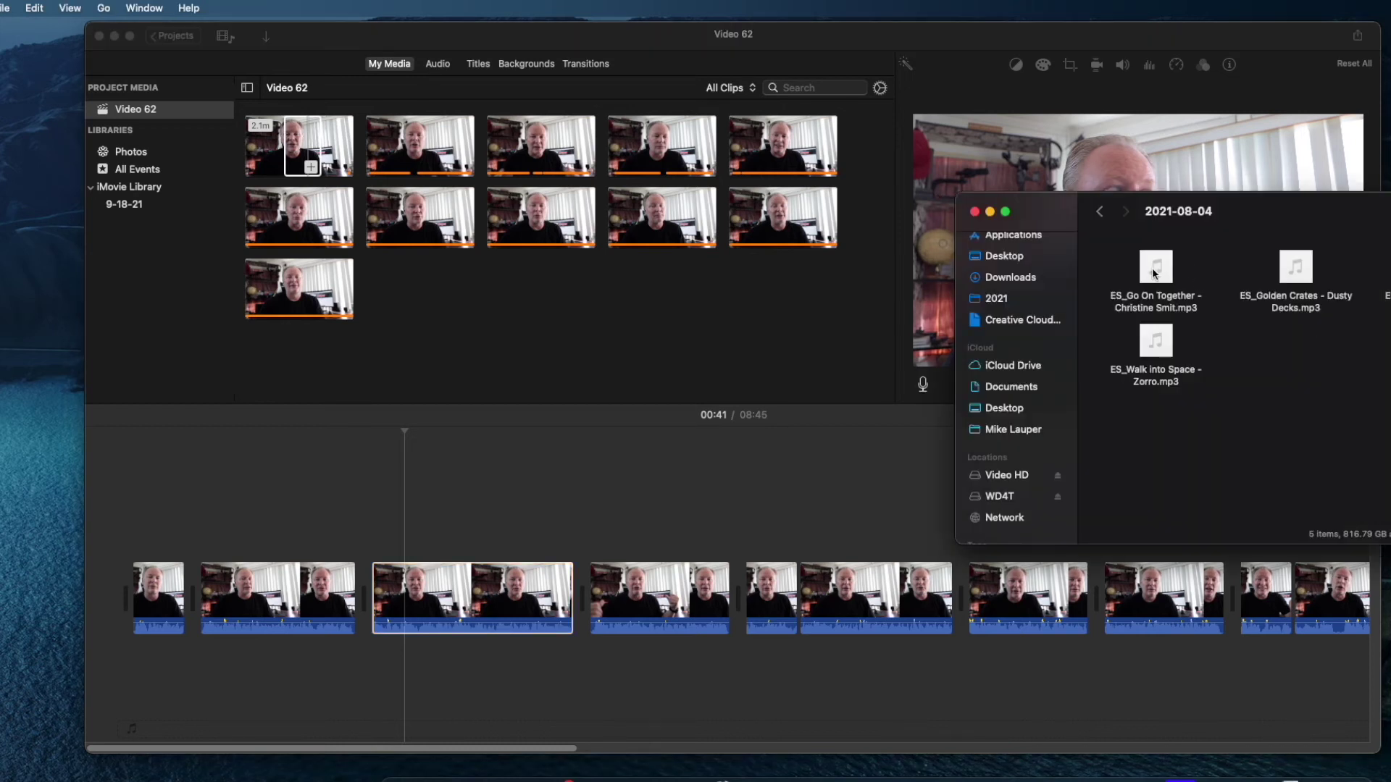
pyautogui.moveTo(1154, 274); pyautogui.dragTo(162, 114)
pyautogui.click(303, 145)
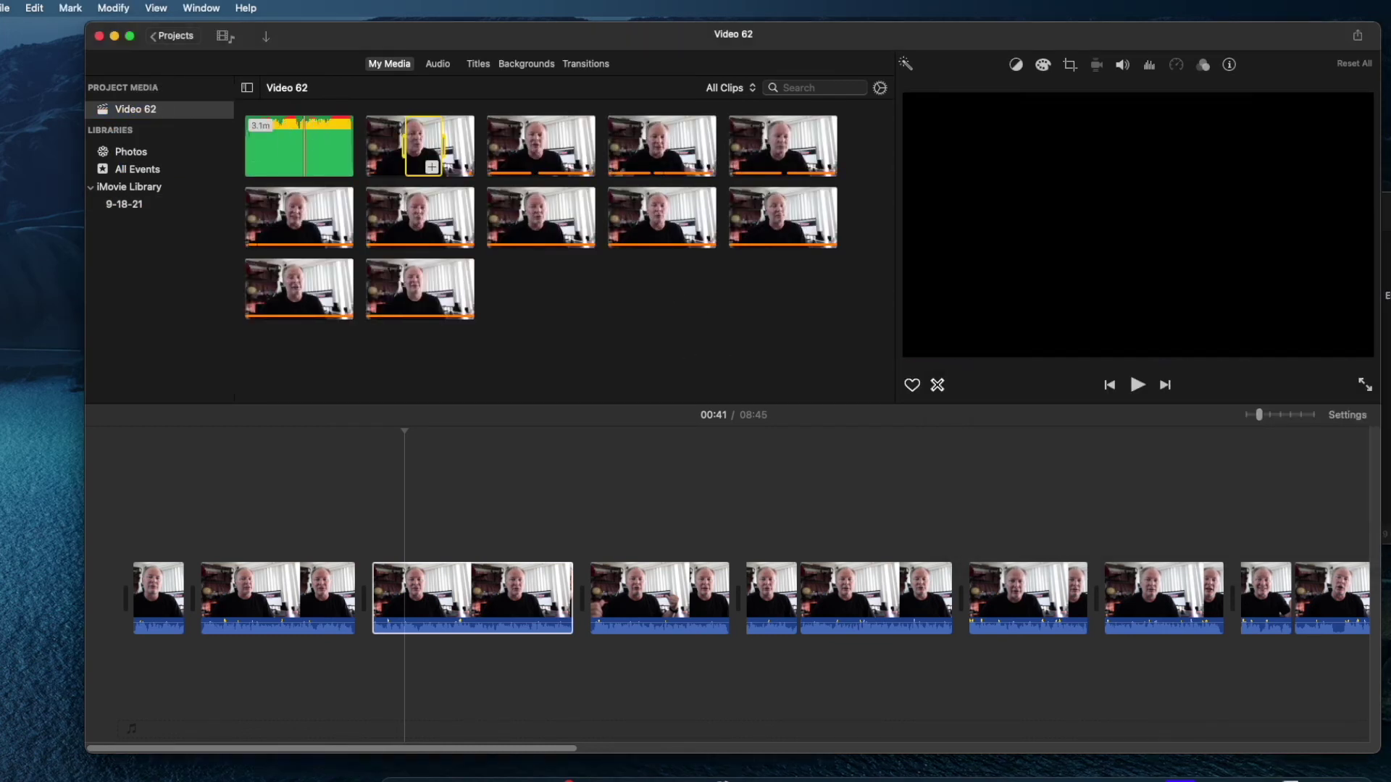
# - Place the ES_Go On Together clip below the video clips at the movie's start and preview it
pyautogui.click(307, 147)
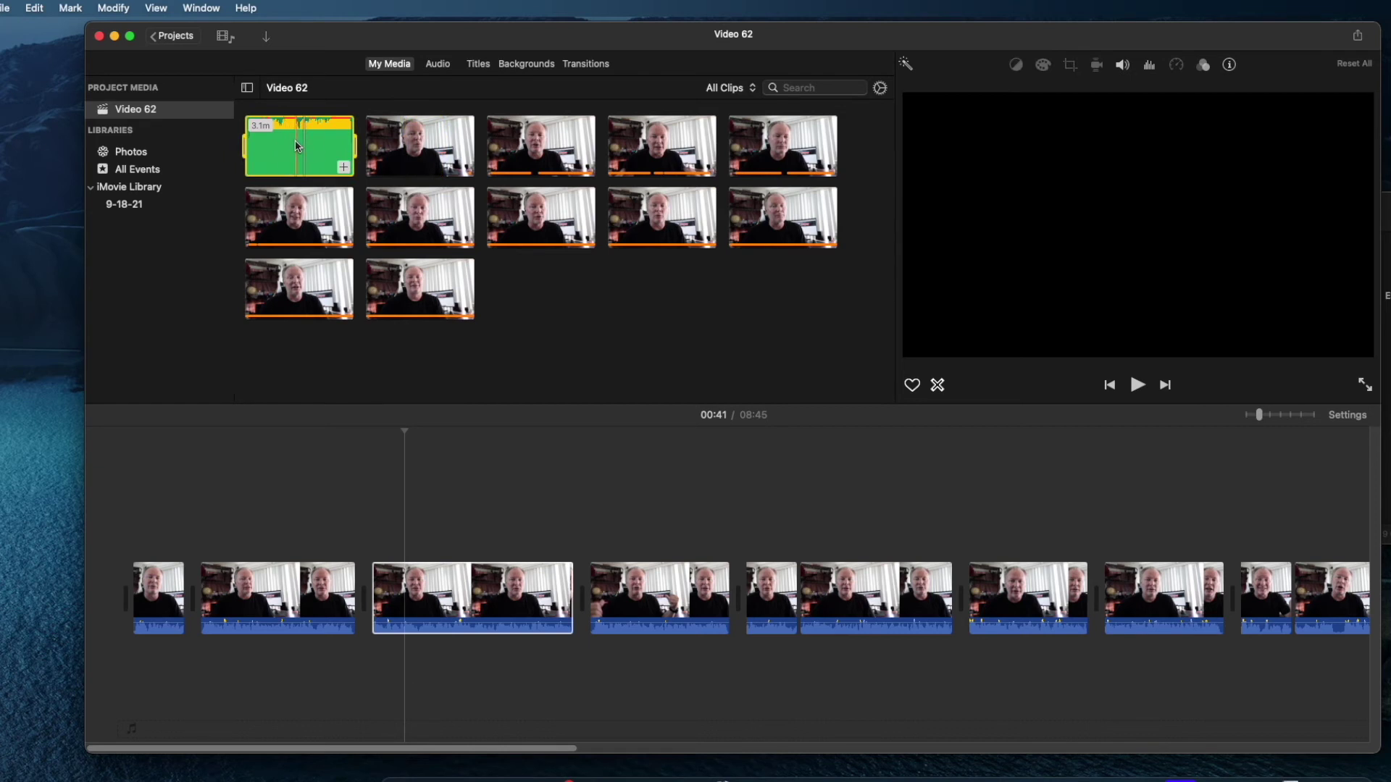
pyautogui.moveTo(298, 148); pyautogui.dragTo(114, 687)
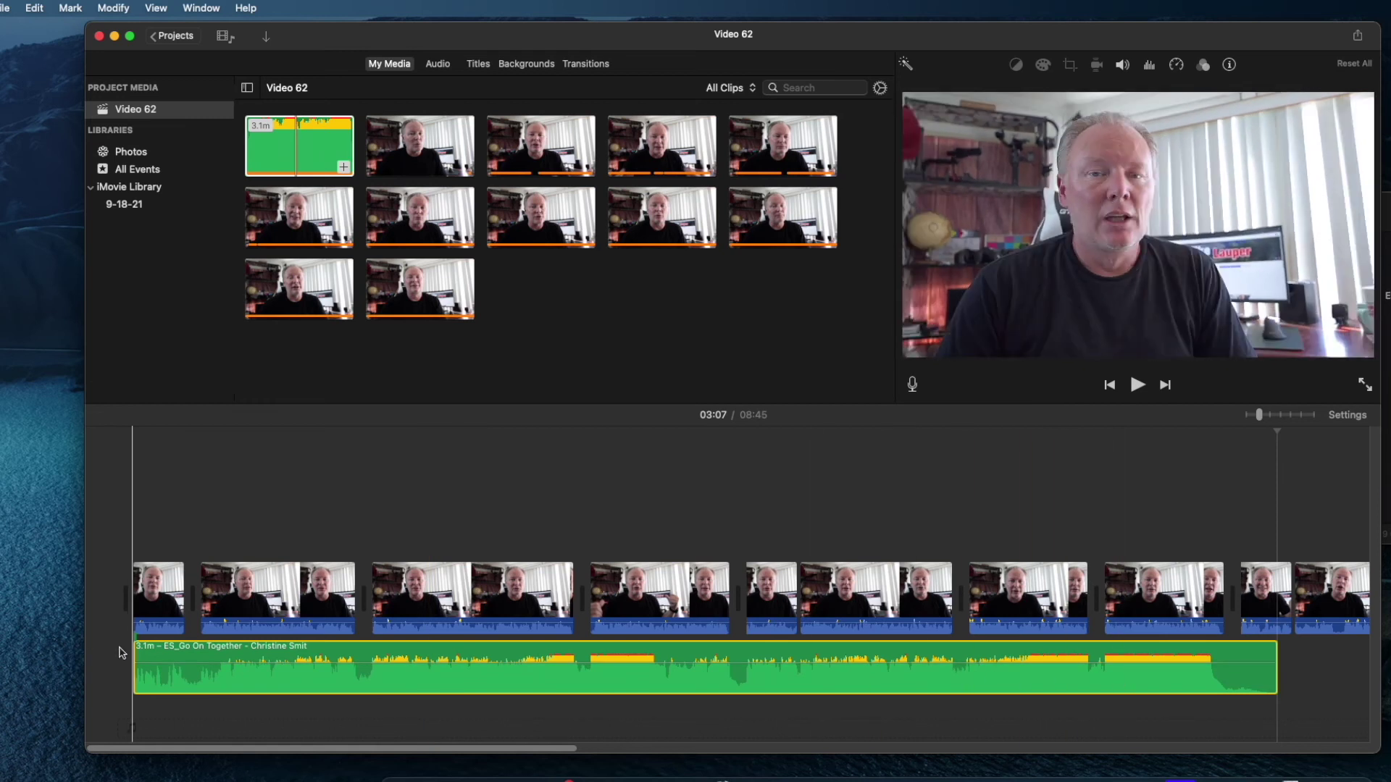
pyautogui.press('space')
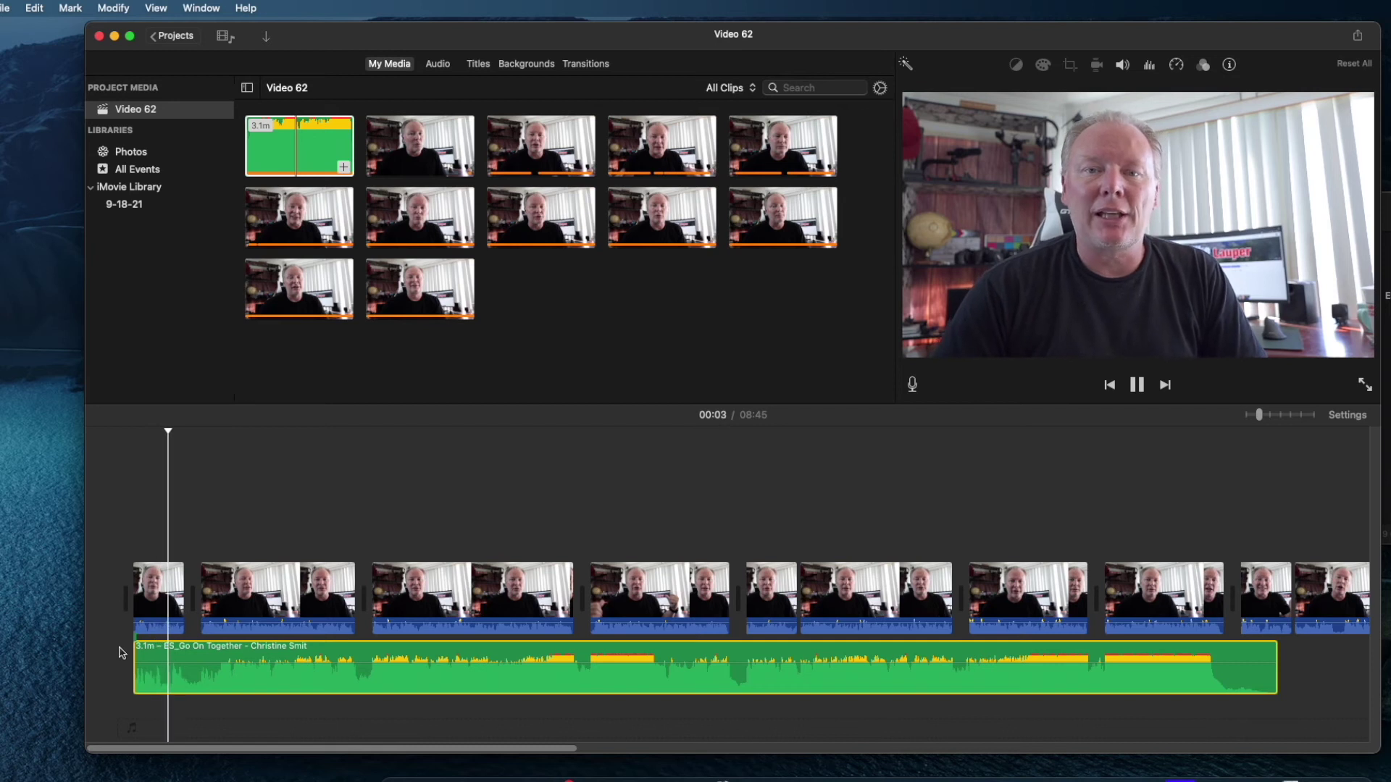
pyautogui.press('space')
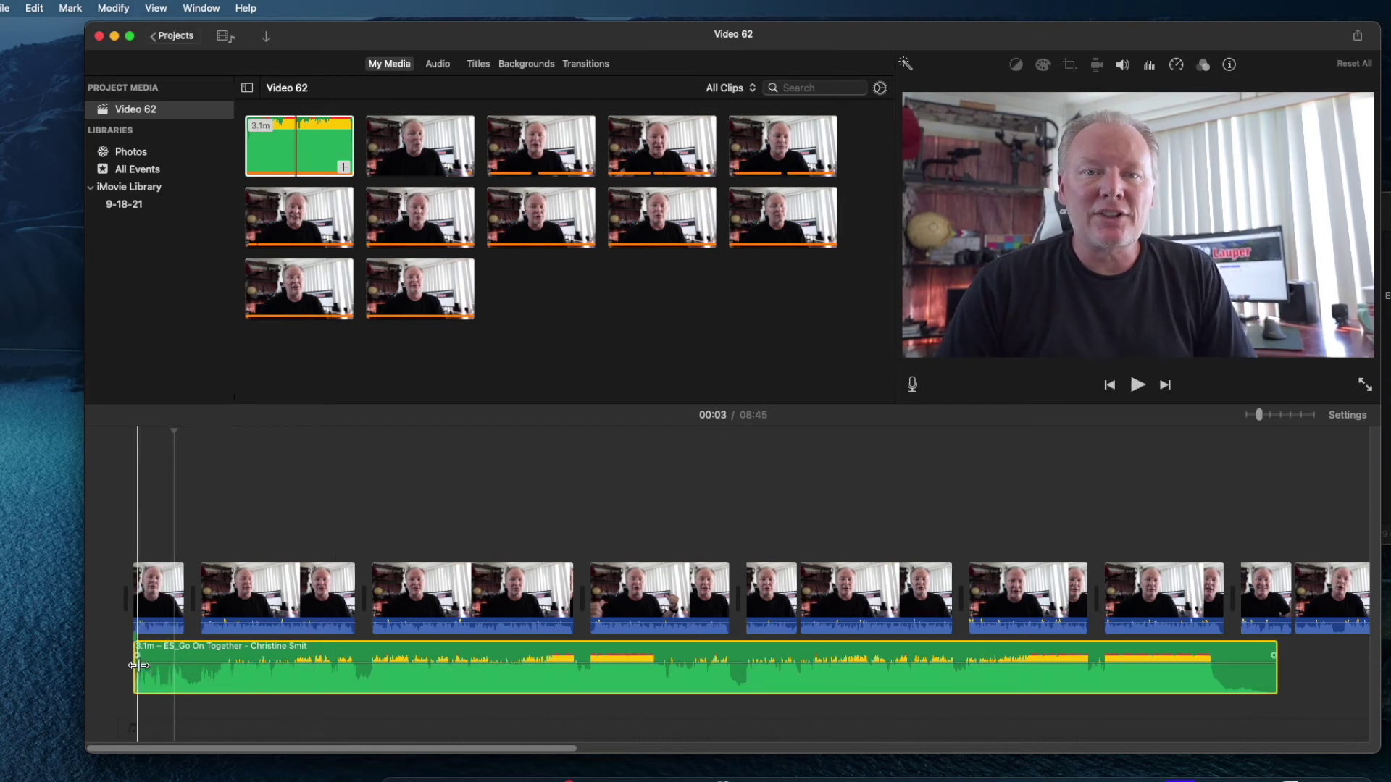
# - Trim the music clip's start and give it a short fade-in, previewing the result
pyautogui.moveTo(138, 665)
pyautogui.mouseDown()
pyautogui.moveTo(249, 666)
pyautogui.moveTo(109, 666)
pyautogui.moveTo(140, 666)
pyautogui.mouseUp()
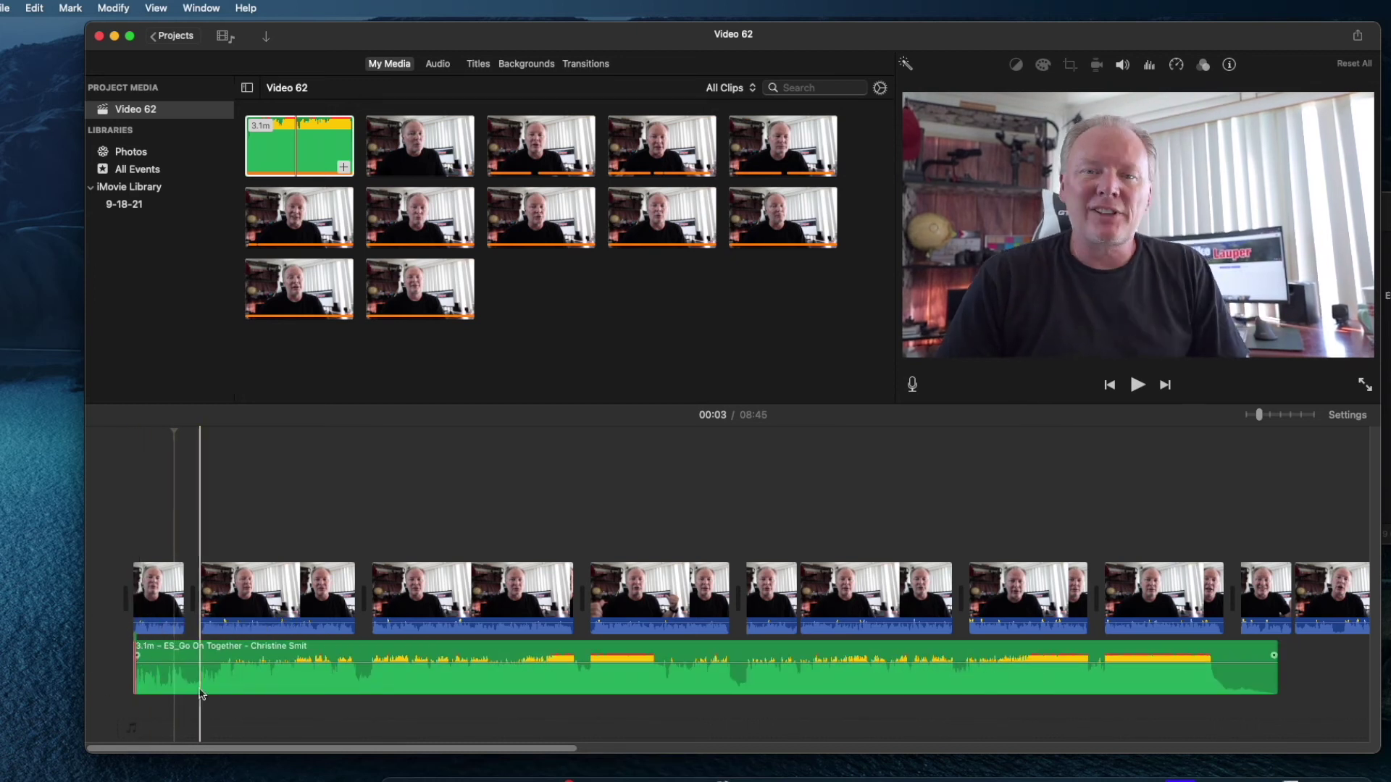
pyautogui.moveTo(140, 668)
pyautogui.mouseDown()
pyautogui.moveTo(268, 676)
pyautogui.moveTo(50, 674)
pyautogui.moveTo(139, 686)
pyautogui.mouseUp()
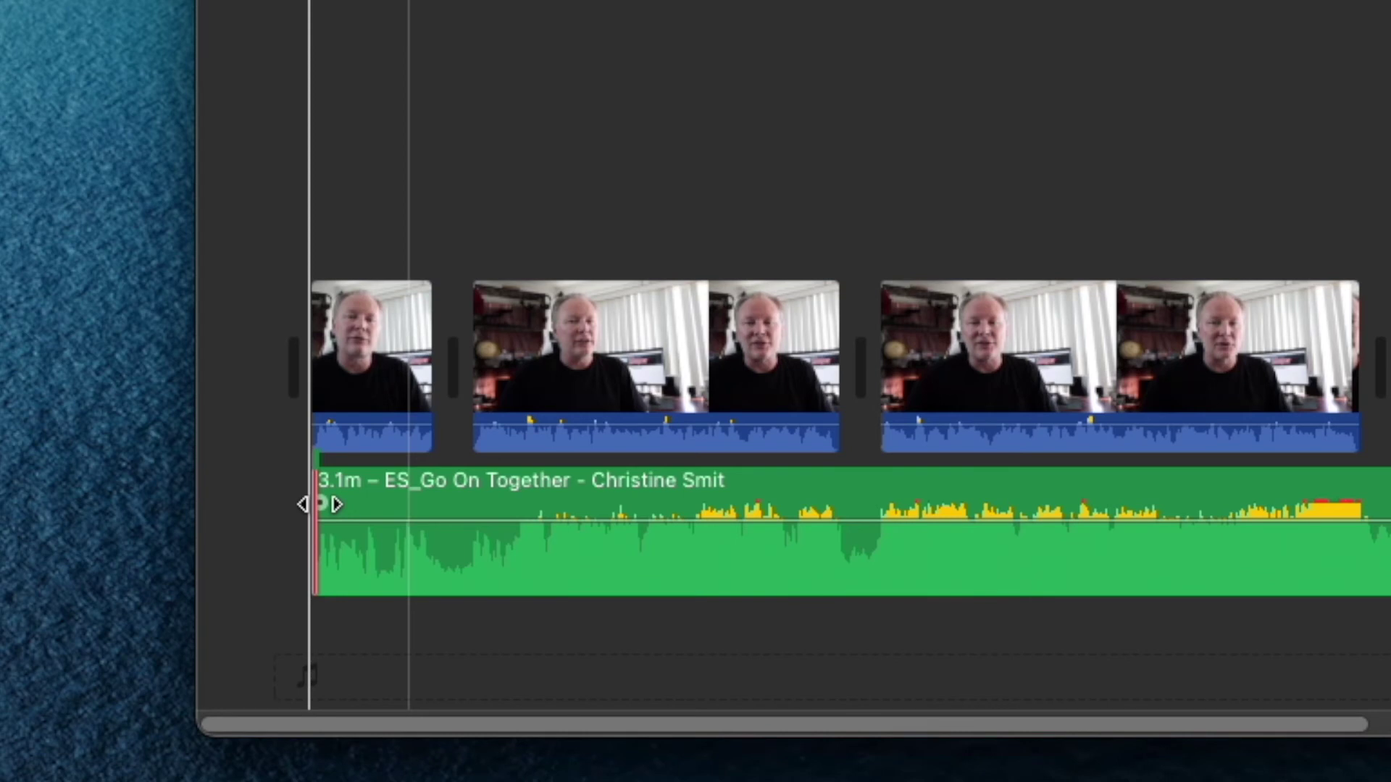
pyautogui.moveTo(319, 505); pyautogui.dragTo(797, 559)
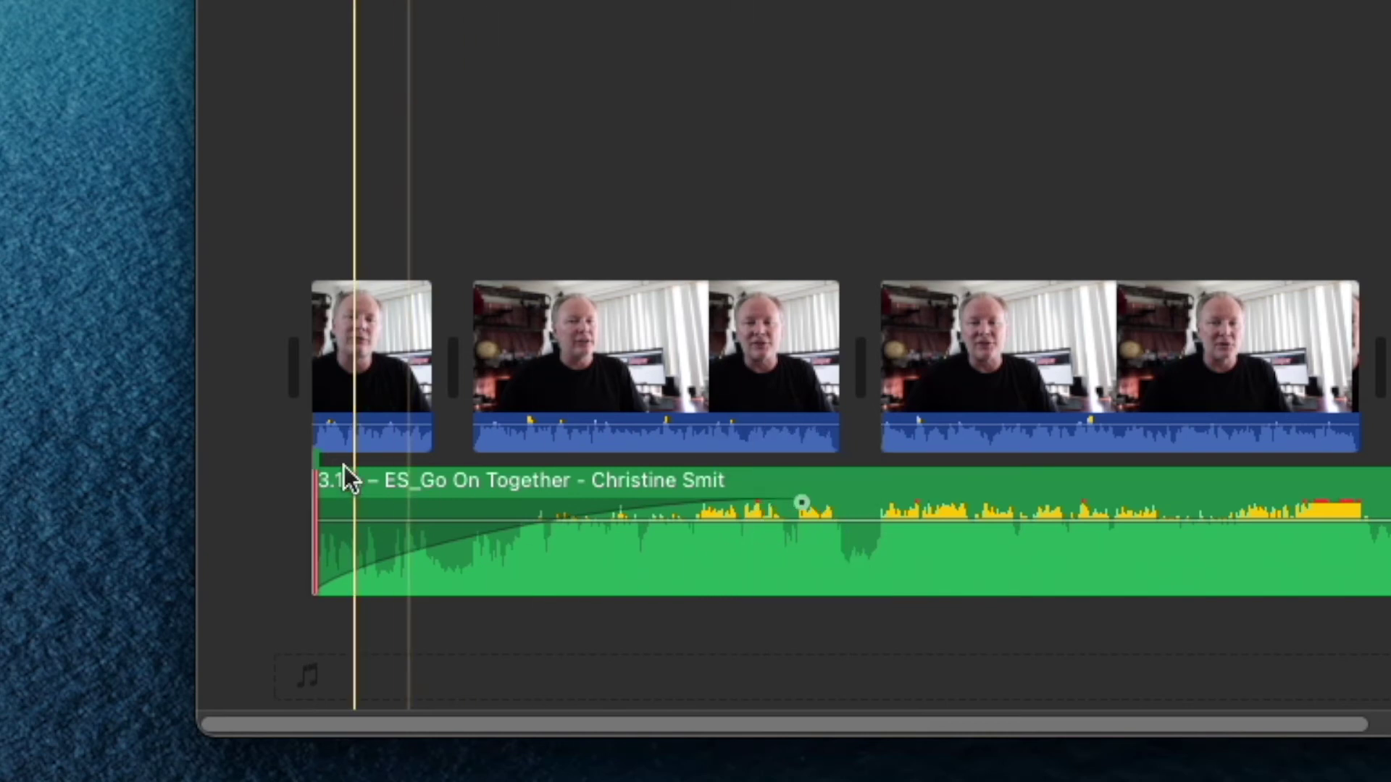
pyautogui.click(280, 464)
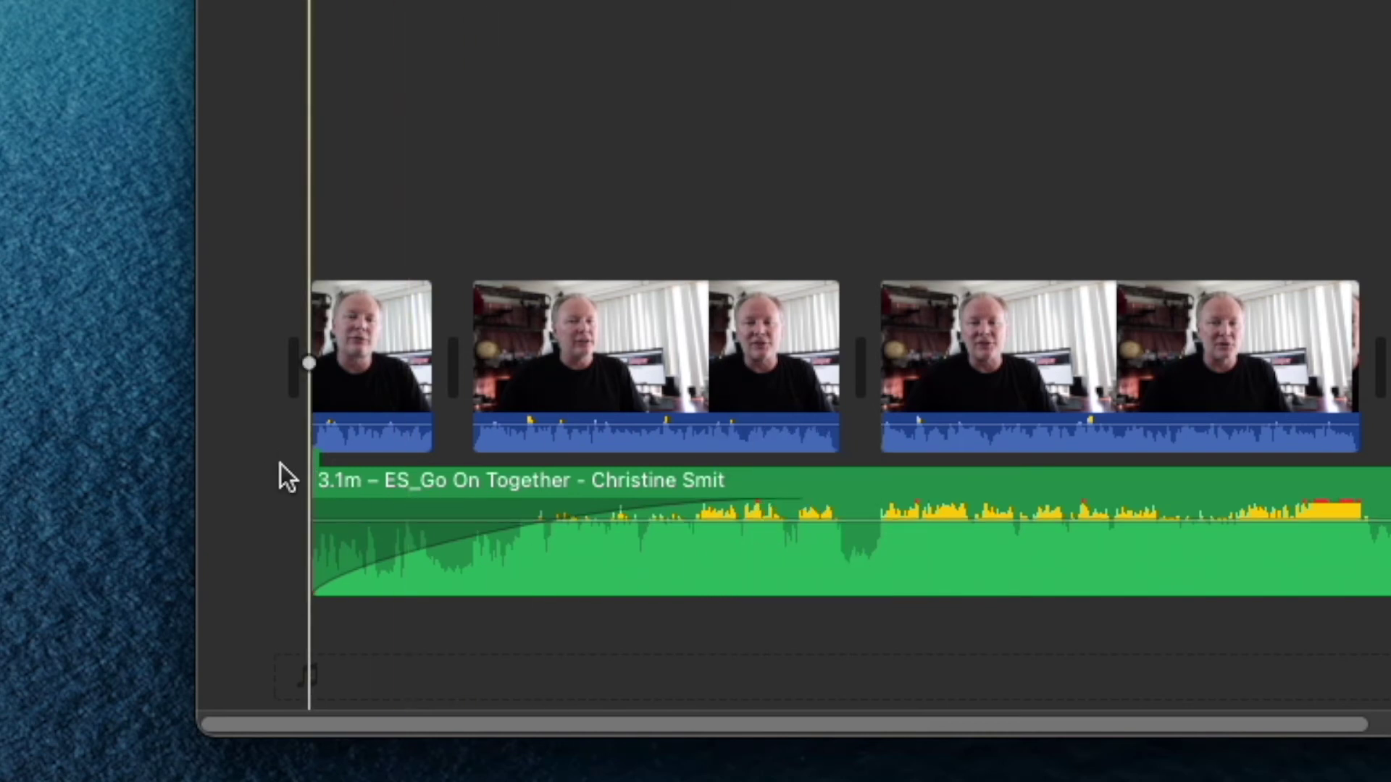
pyautogui.press('space')
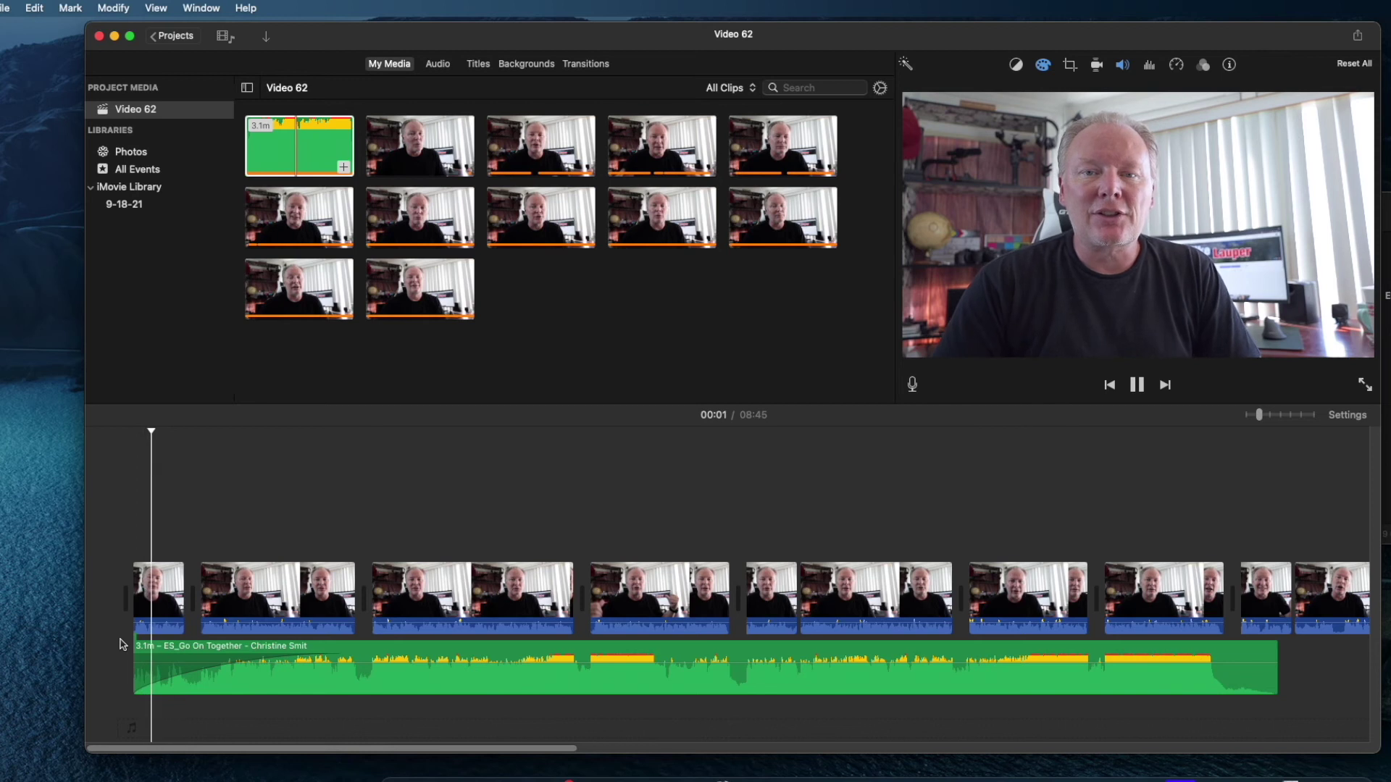
pyautogui.press('space')
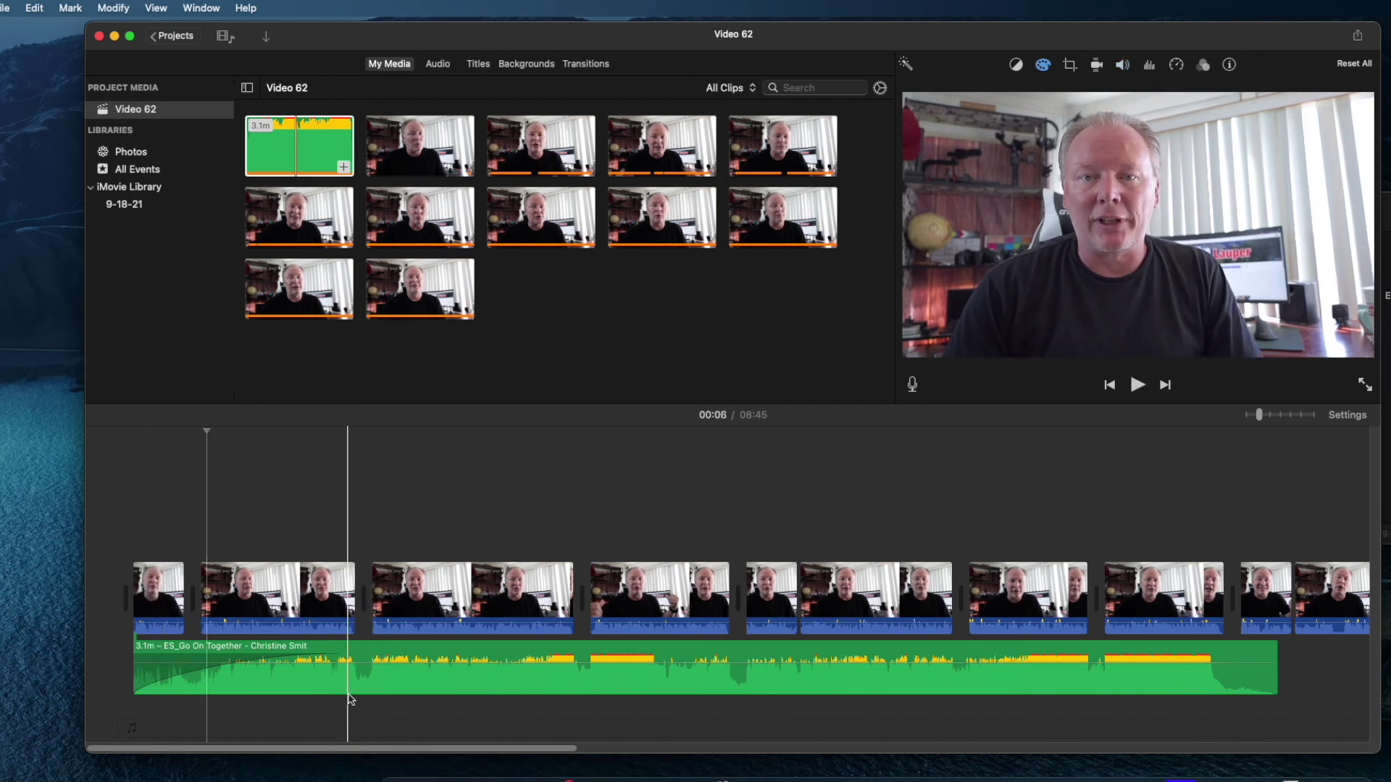
pyautogui.moveTo(338, 657); pyautogui.dragTo(174, 673)
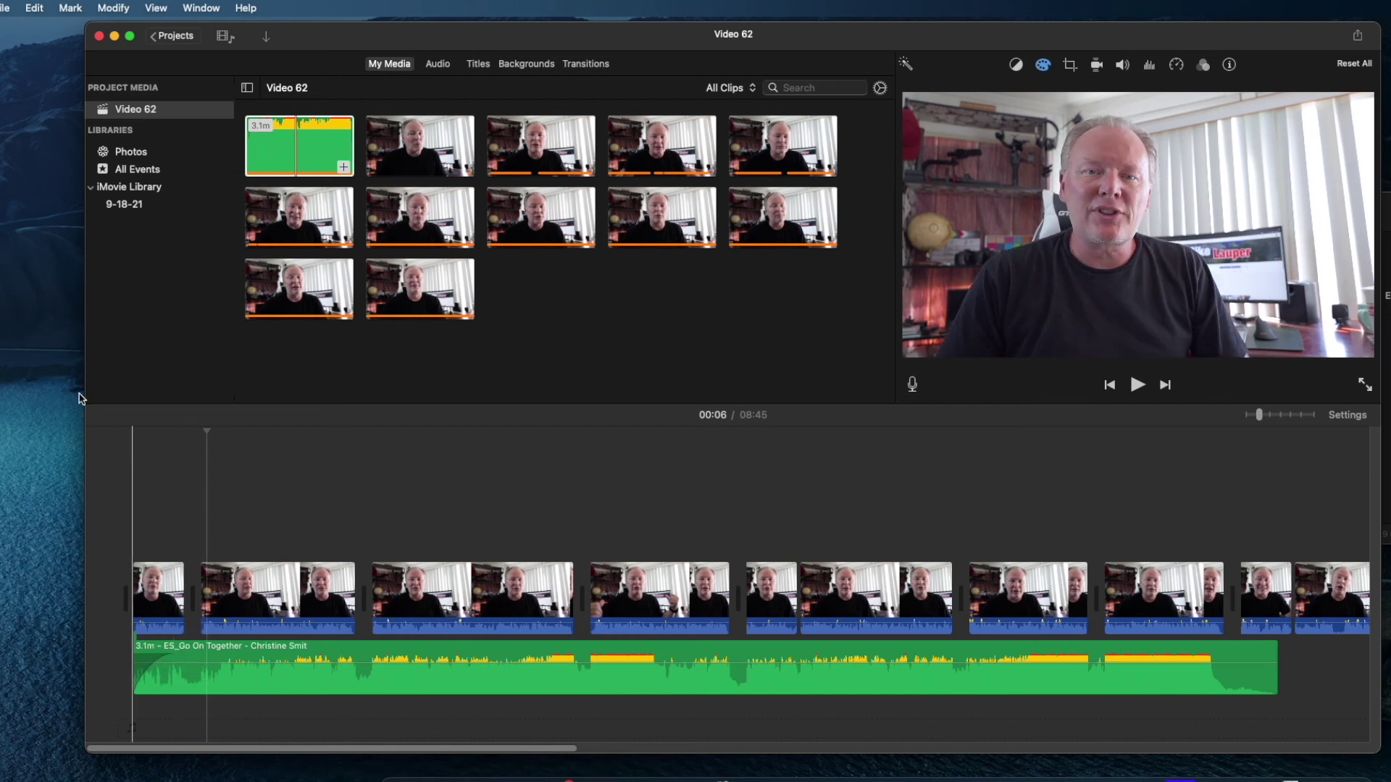
pyautogui.click(124, 431)
# - Lower the music track's volume to about 20%, preview it, then drag the clip later
pyautogui.press('space')
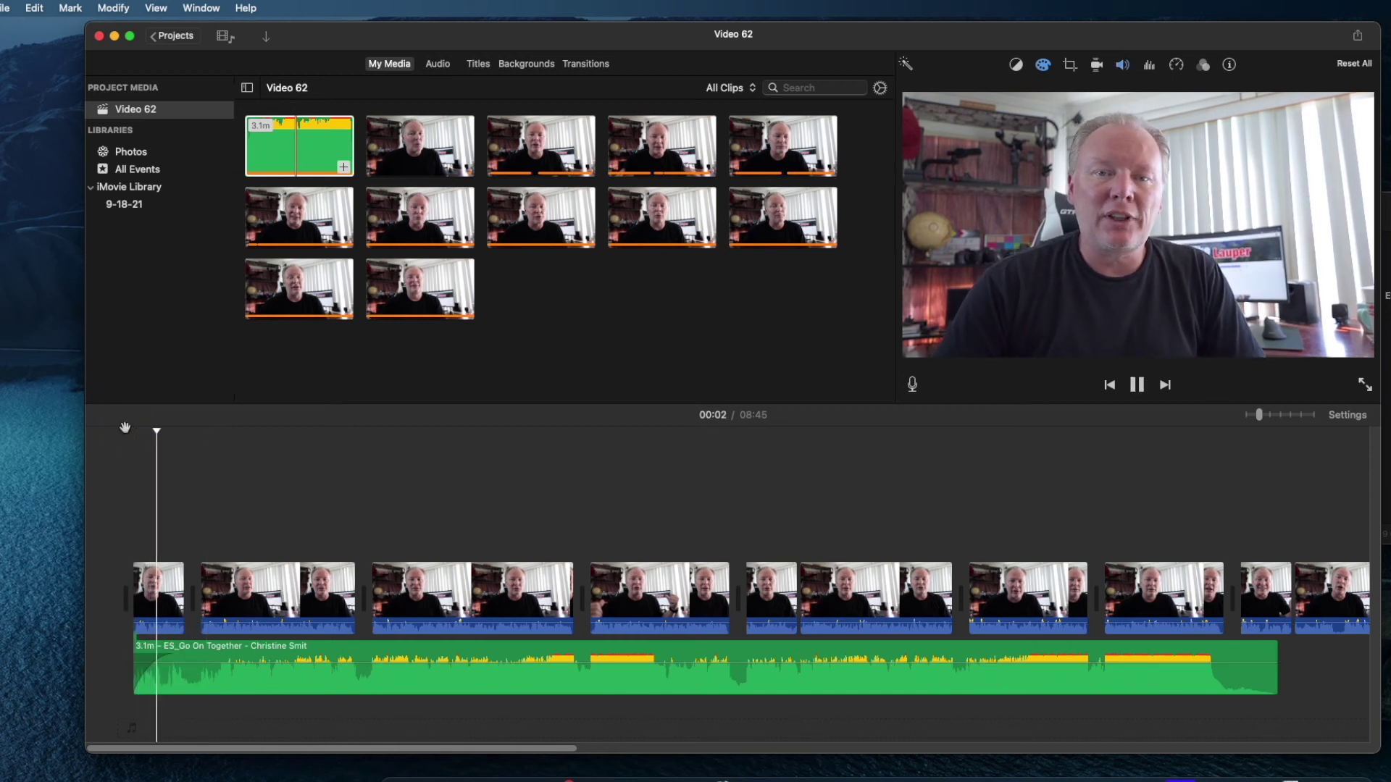
pyautogui.press('space')
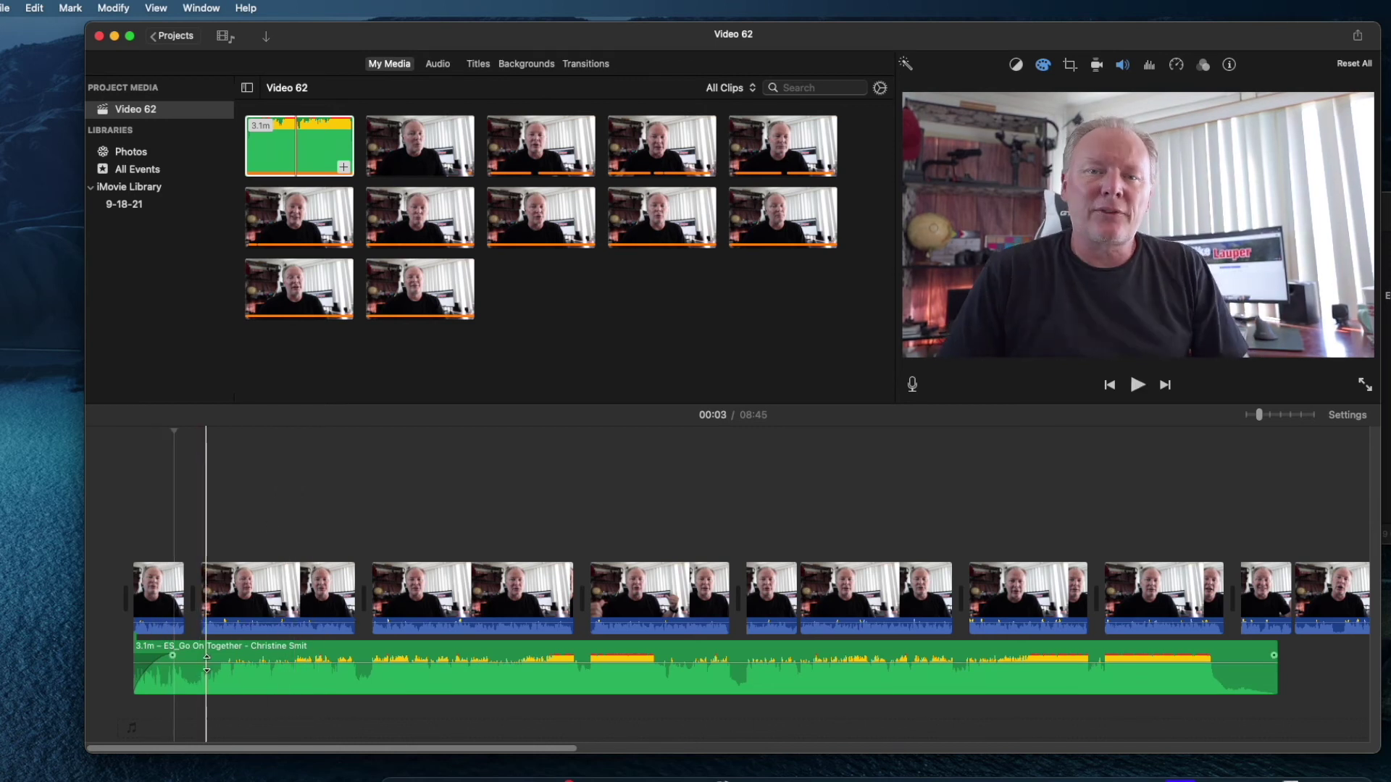
pyautogui.moveTo(207, 663); pyautogui.dragTo(204, 672)
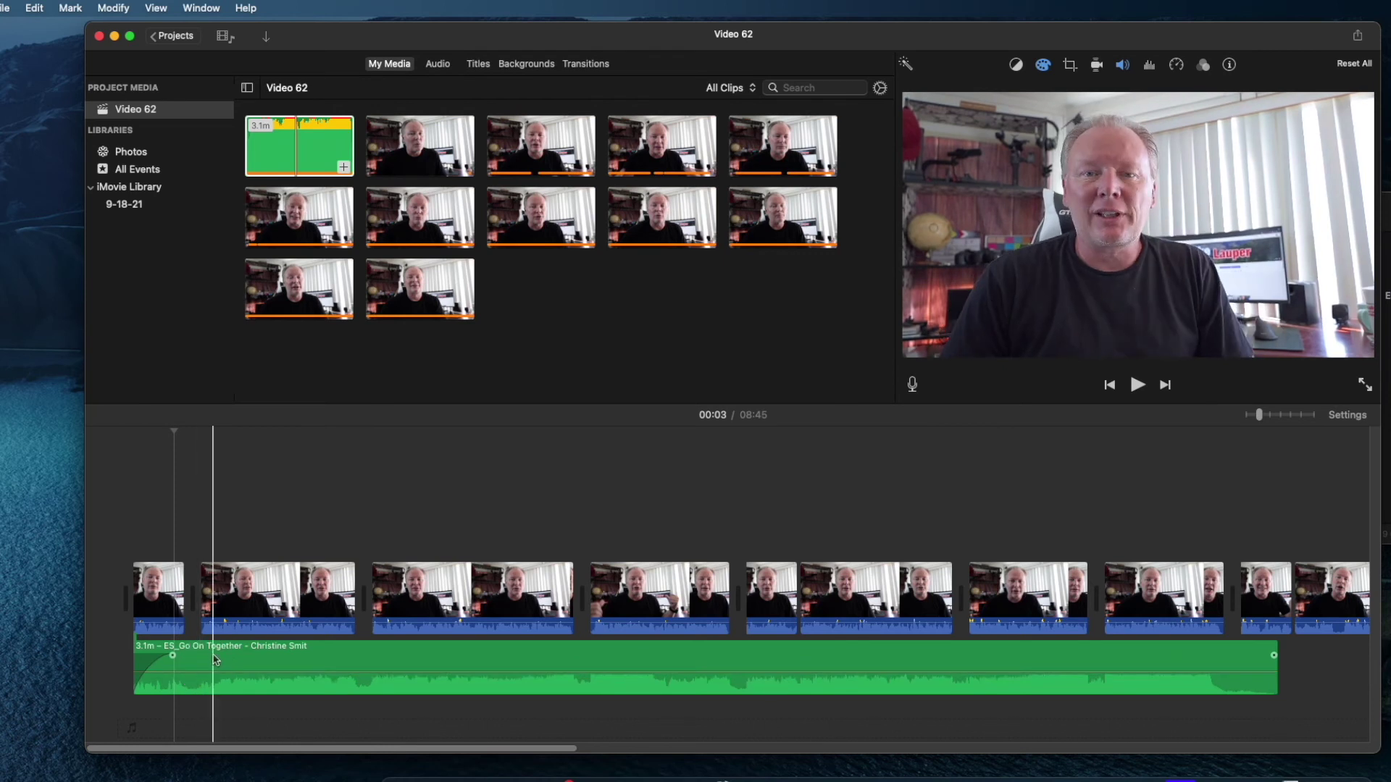
pyautogui.click(131, 433)
pyautogui.press('space')
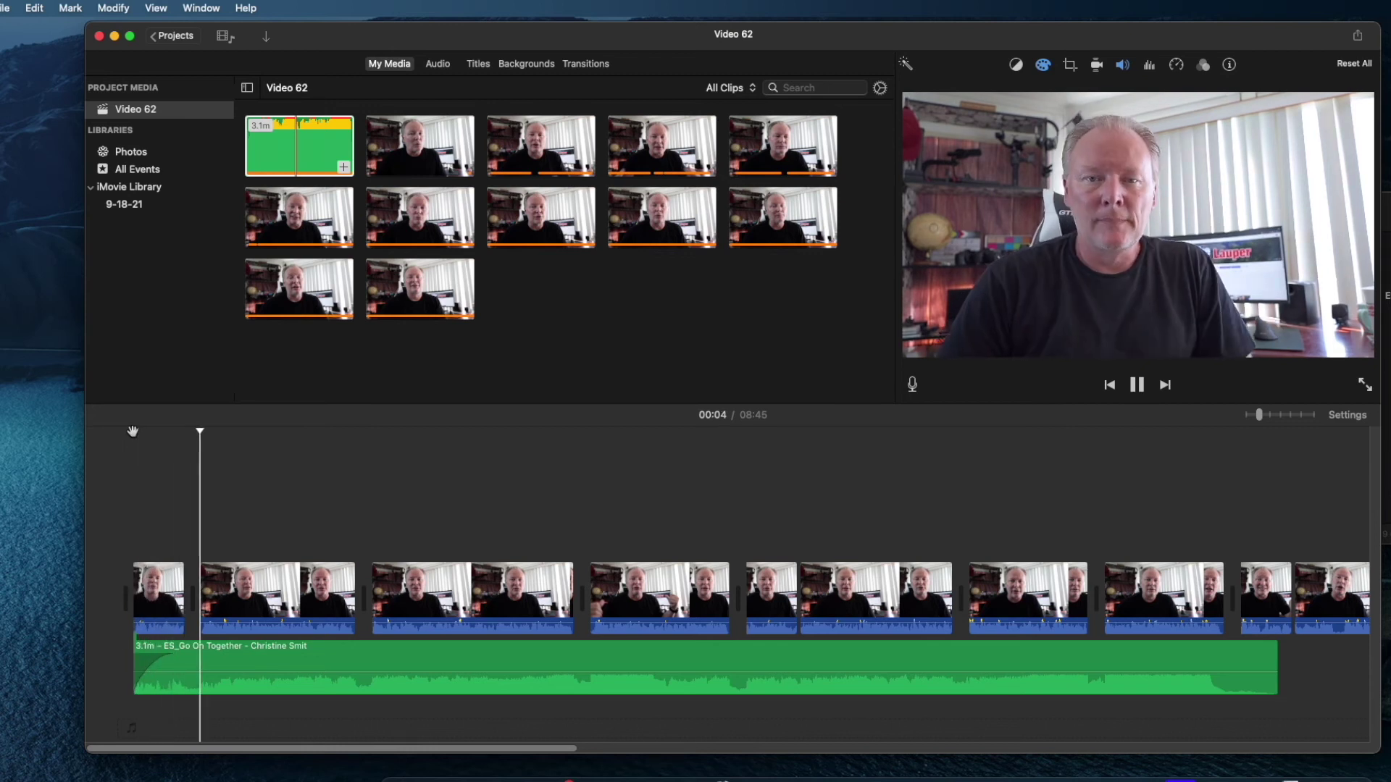
pyautogui.press('space')
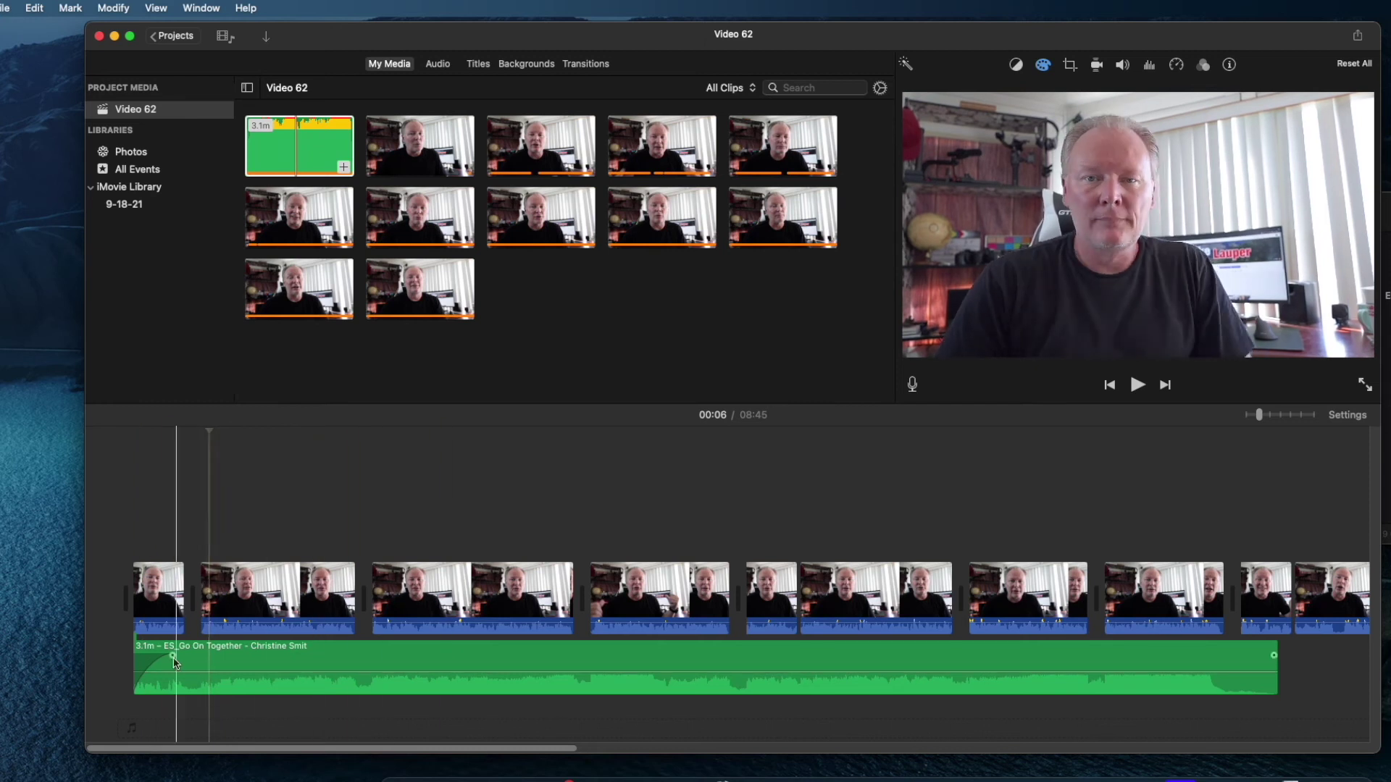
pyautogui.moveTo(220, 663); pyautogui.dragTo(1344, 668)
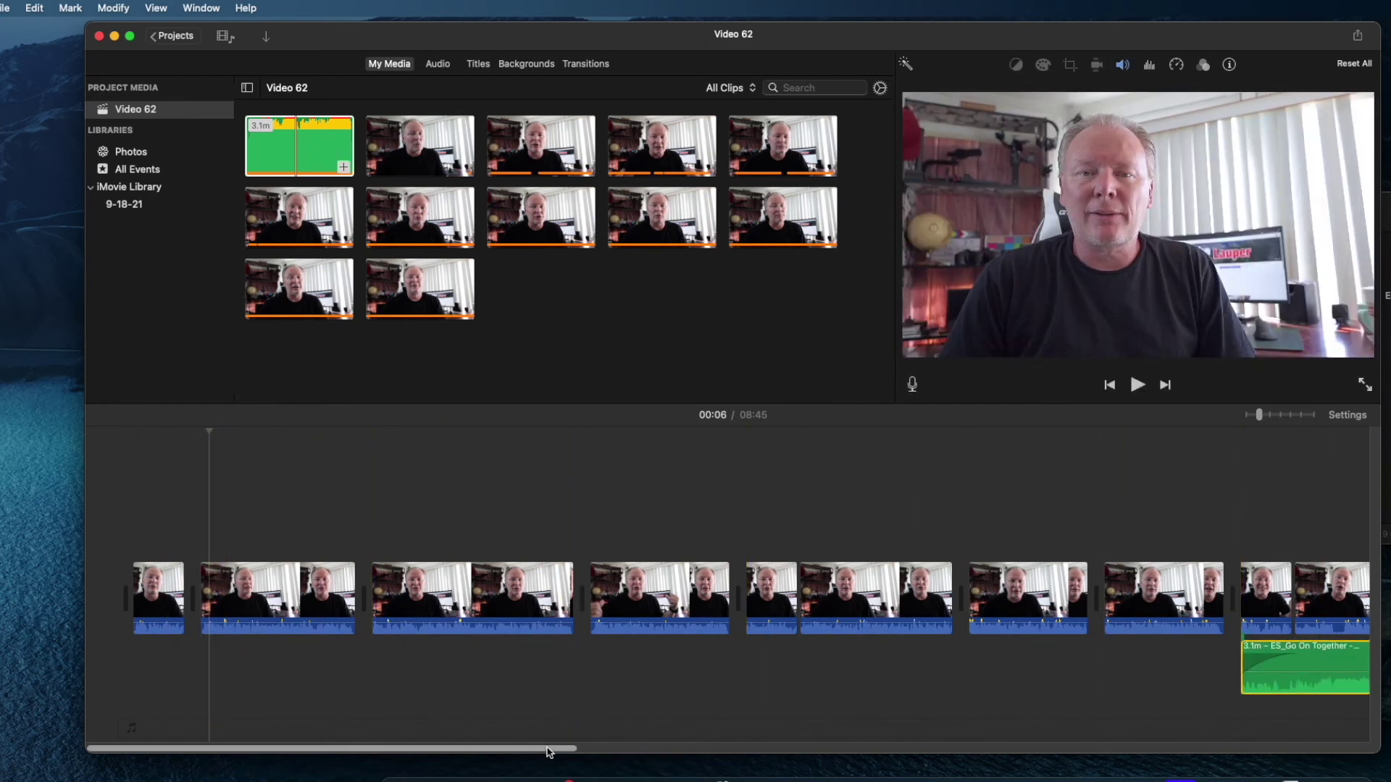
# - Drag the green music clip right so it begins beneath the third group of video clips
pyautogui.moveTo(553, 748); pyautogui.dragTo(1008, 757)
pyautogui.click(331, 673)
pyautogui.moveTo(331, 672); pyautogui.dragTo(1354, 678)
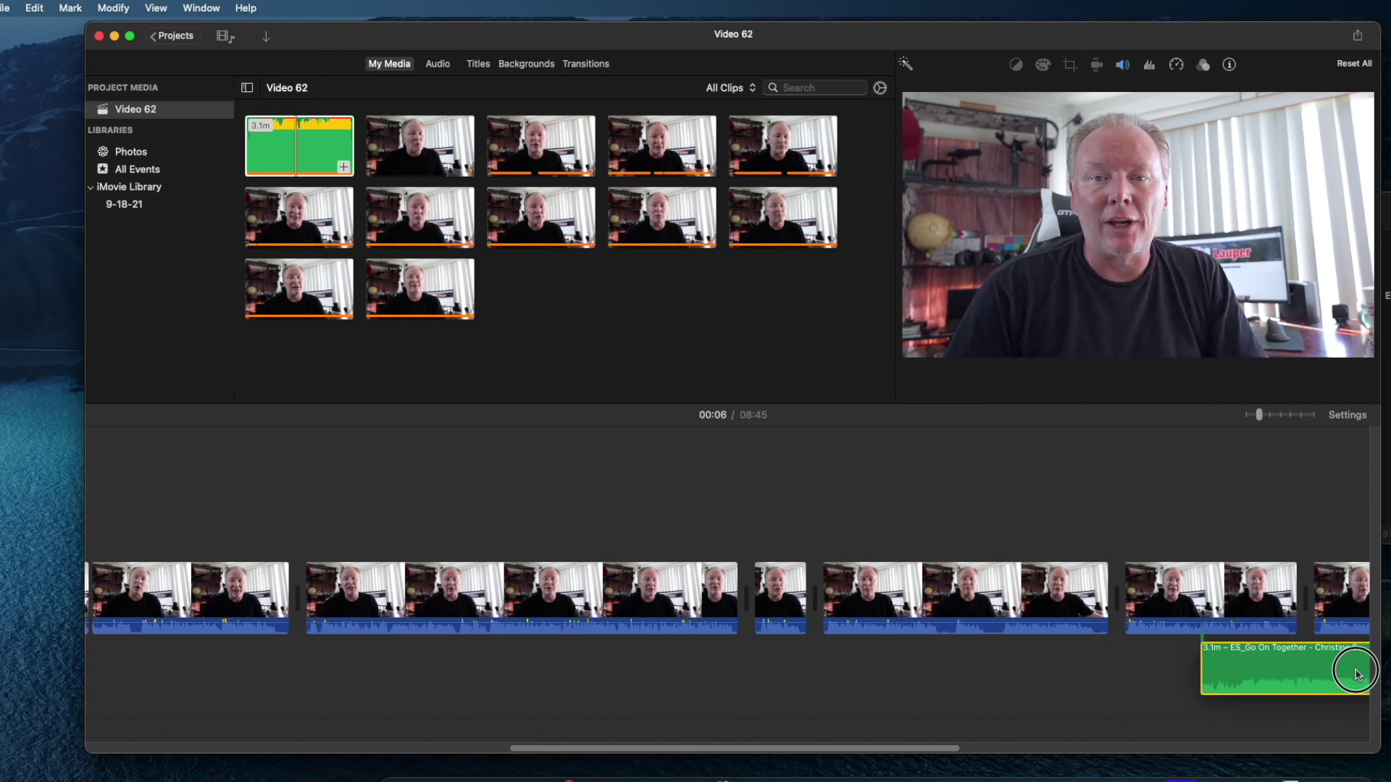
pyautogui.moveTo(684, 754); pyautogui.dragTo(1084, 765)
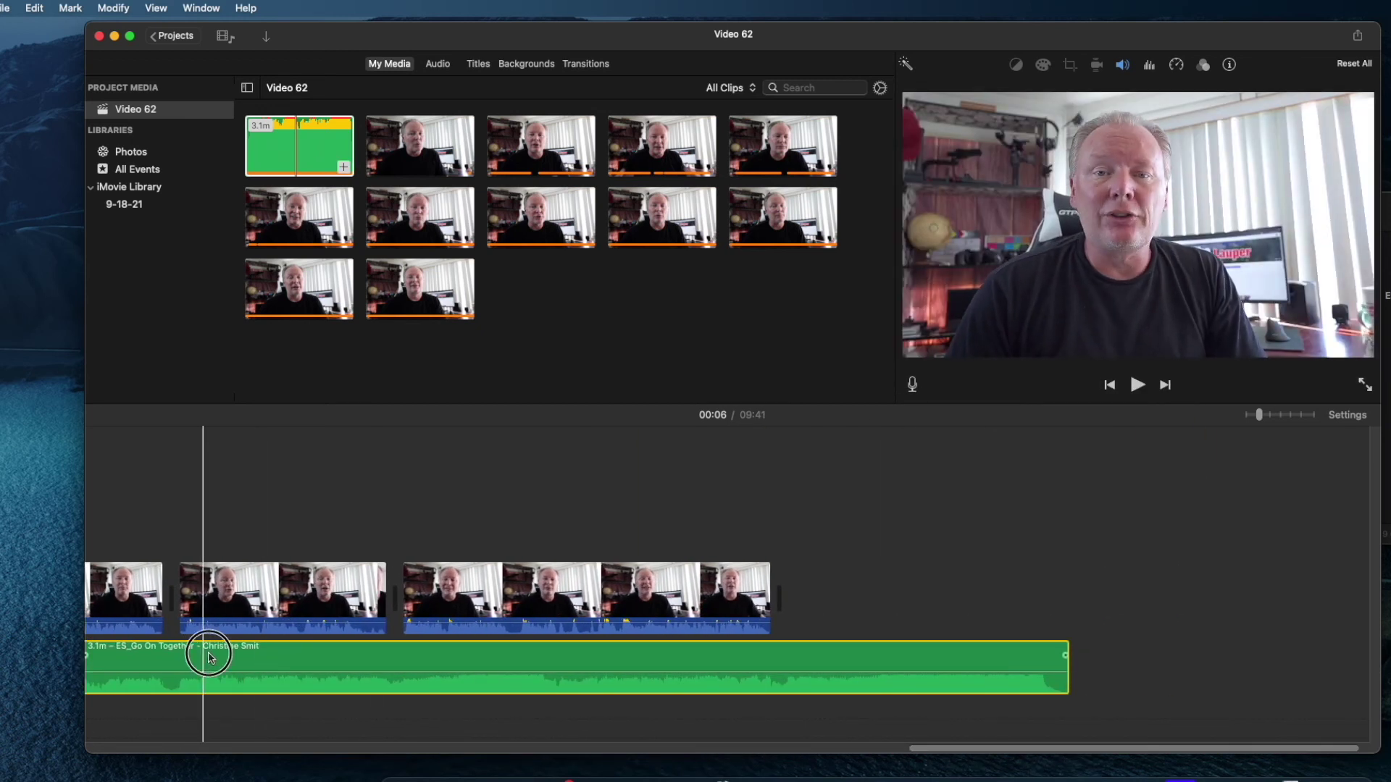
pyautogui.moveTo(211, 652); pyautogui.dragTo(576, 651)
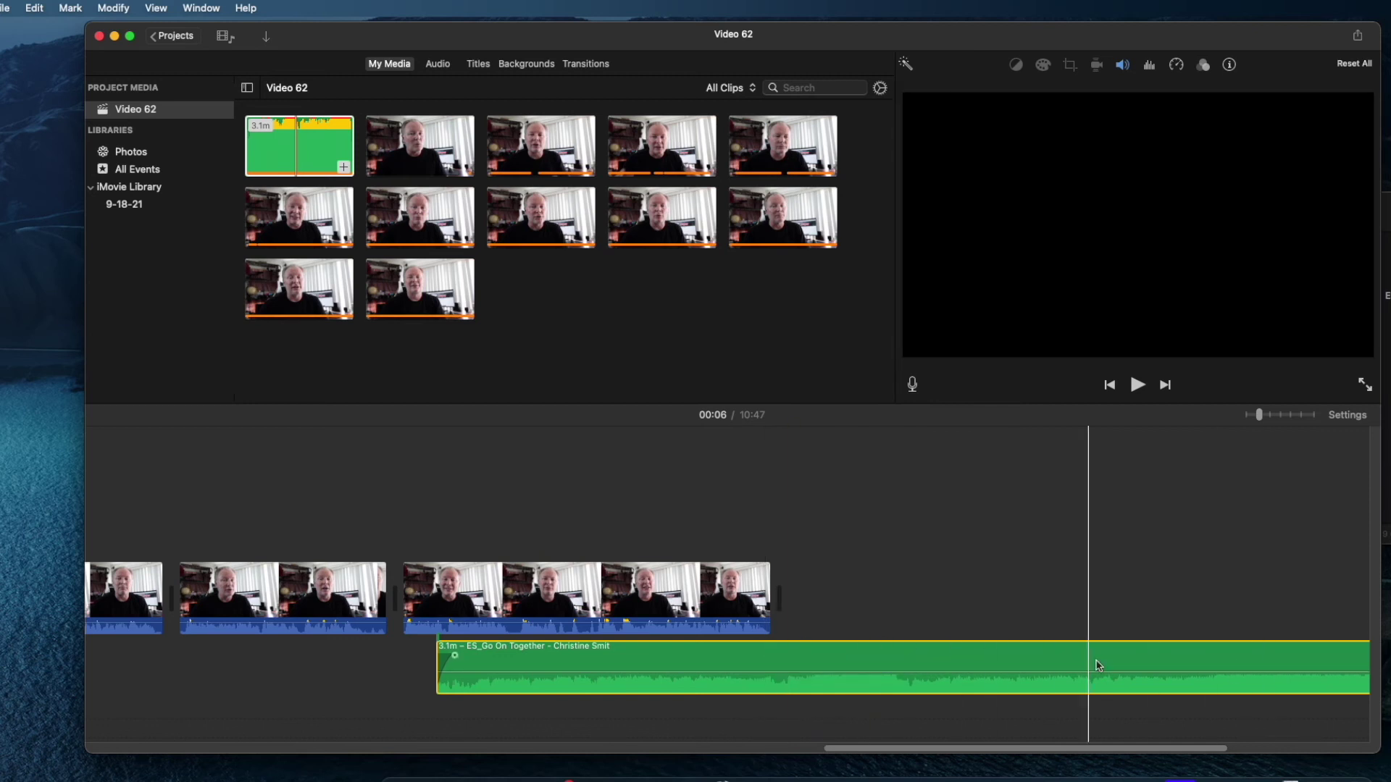
# - Split the music clip at the playhead and delete the excess trailing part
pyautogui.rightClick(1234, 667)
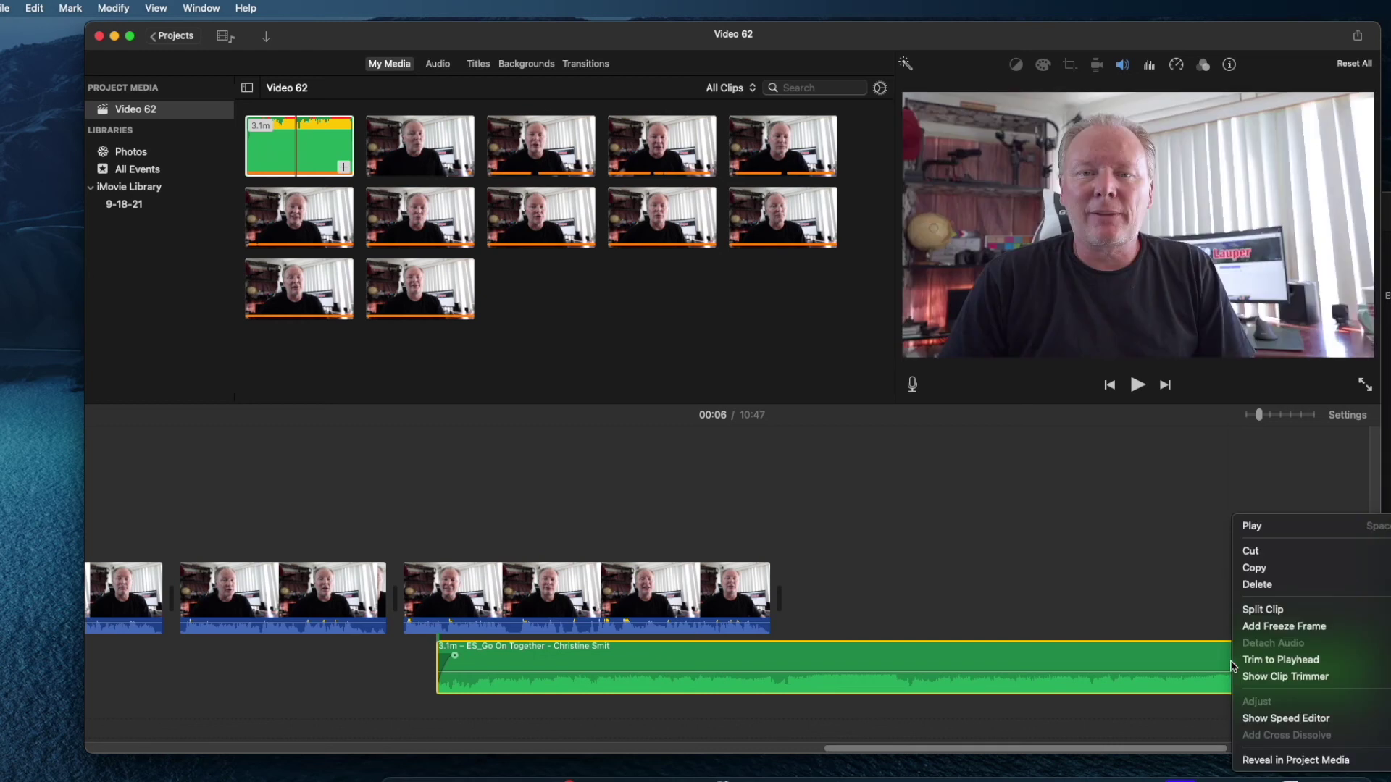
pyautogui.click(1297, 612)
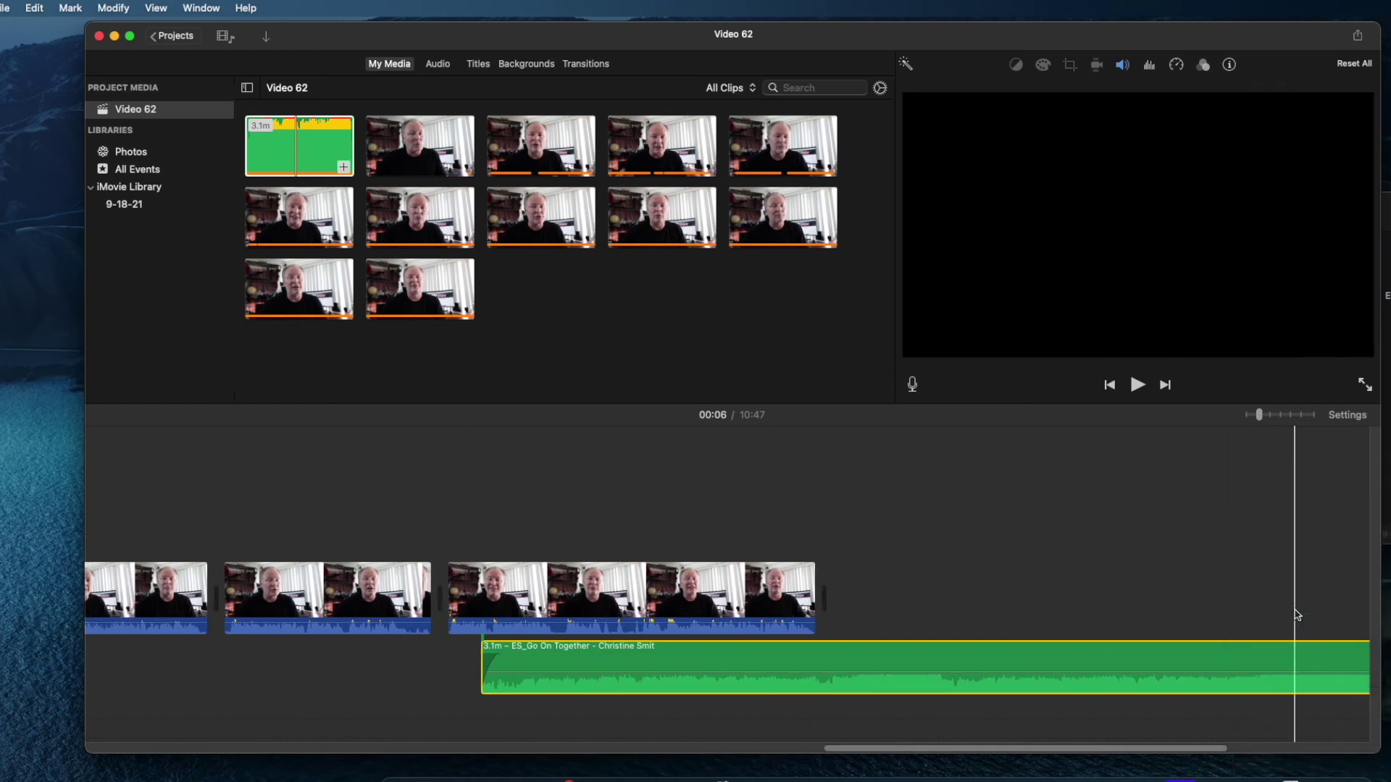
pyautogui.press('Delete')
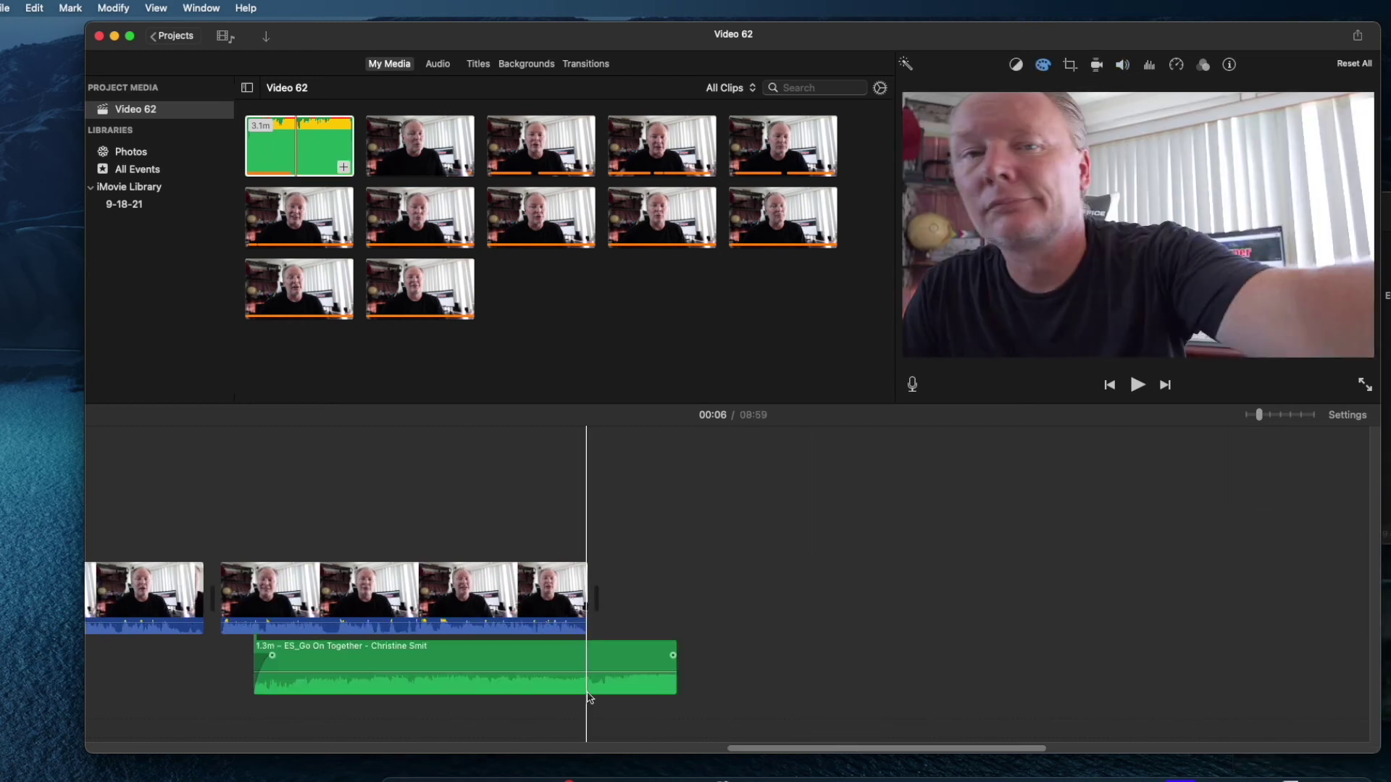
# - Split the shortened music where the video ends, leaving a separate 15.3s tail piece
pyautogui.click(586, 654)
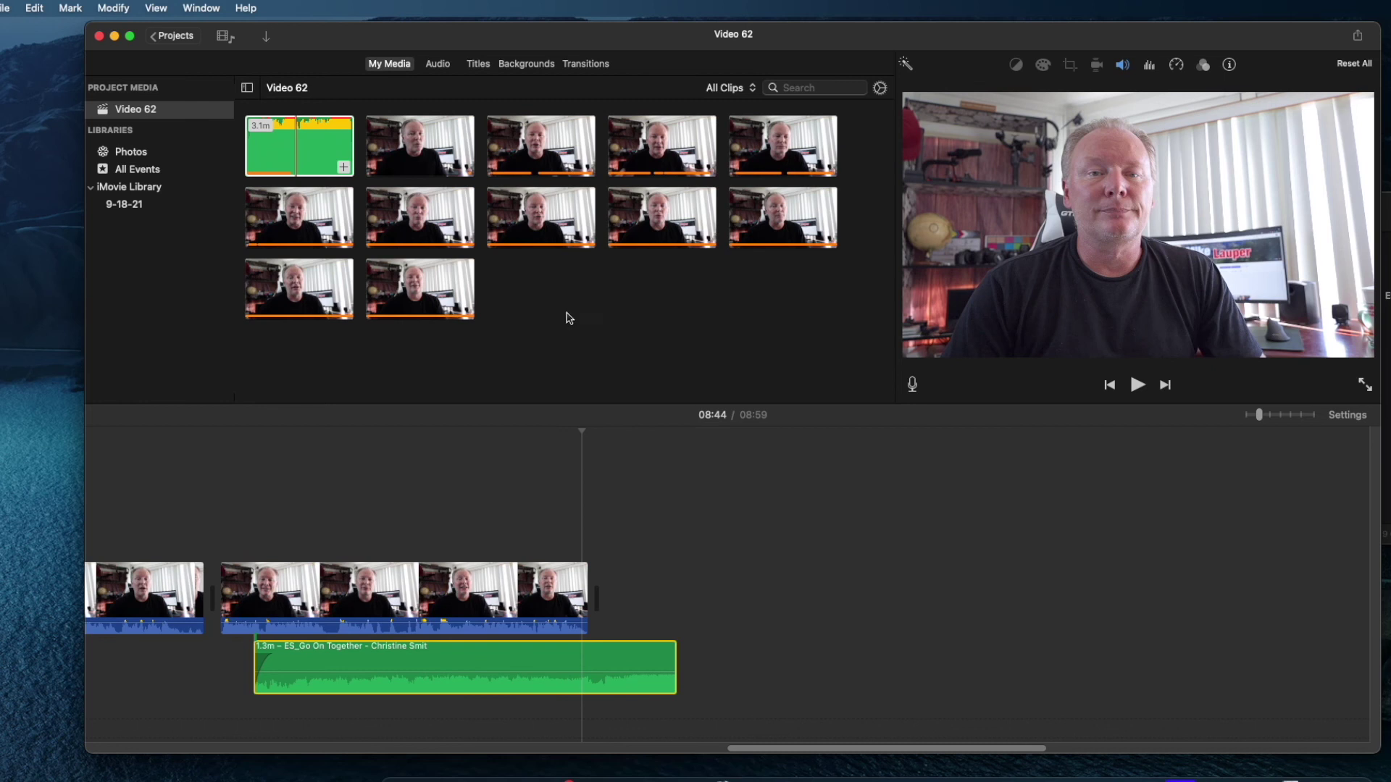
pyautogui.rightClick(584, 660)
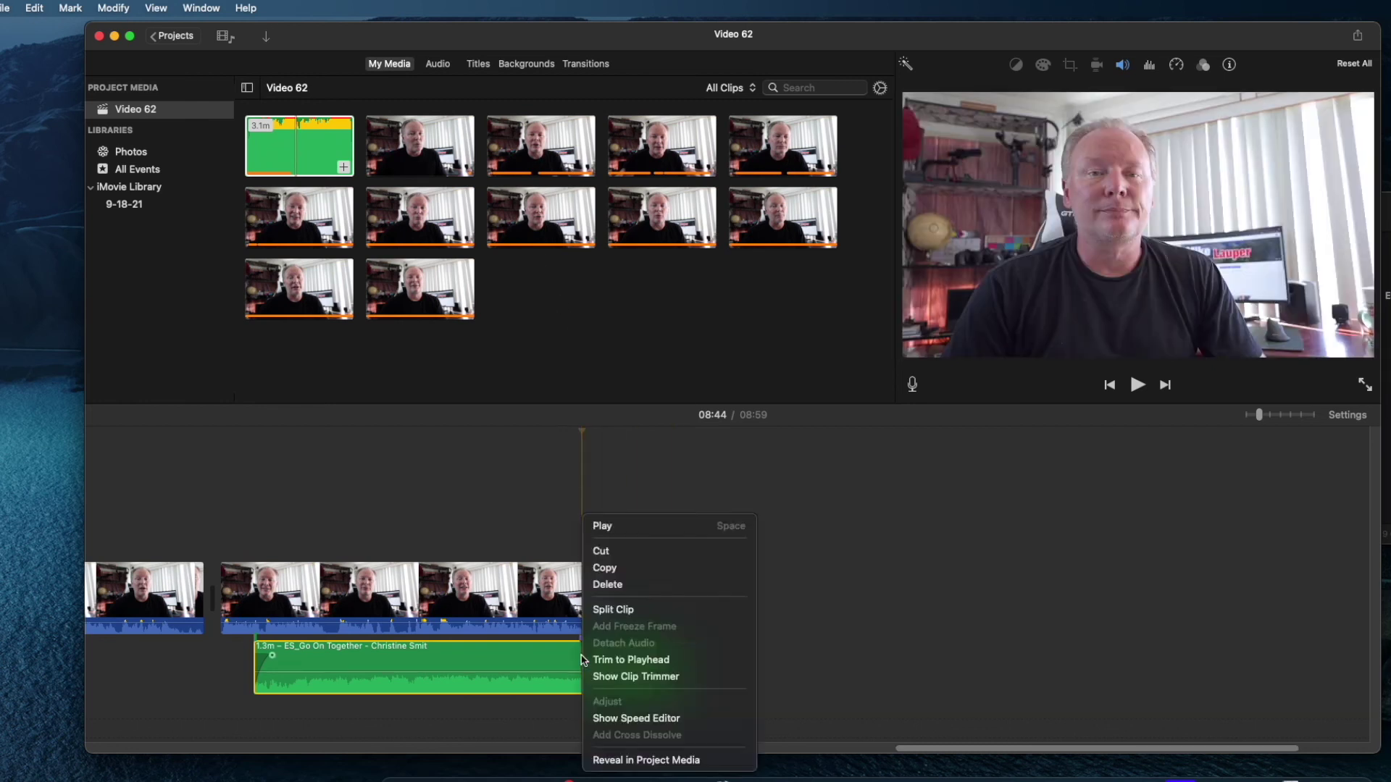
pyautogui.click(607, 610)
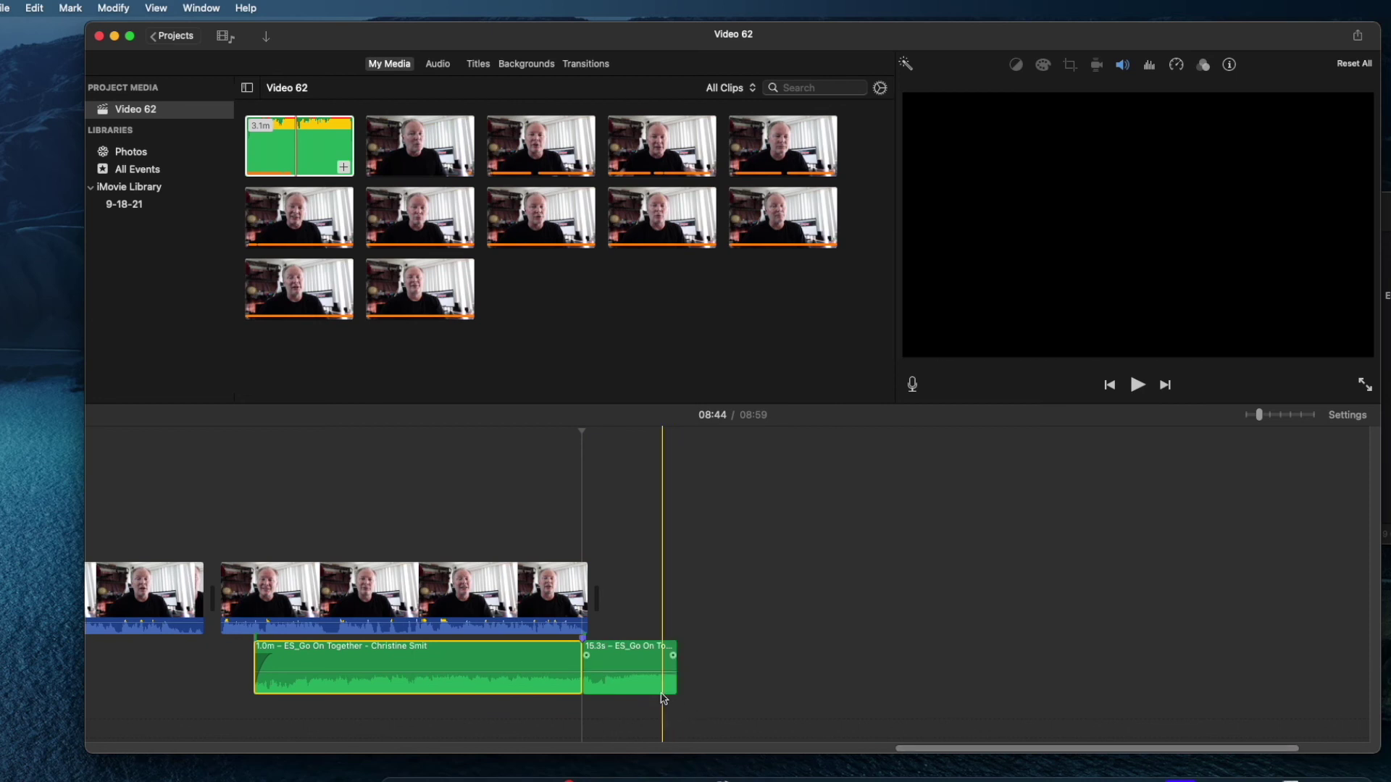
pyautogui.moveTo(637, 658); pyautogui.dragTo(633, 672)
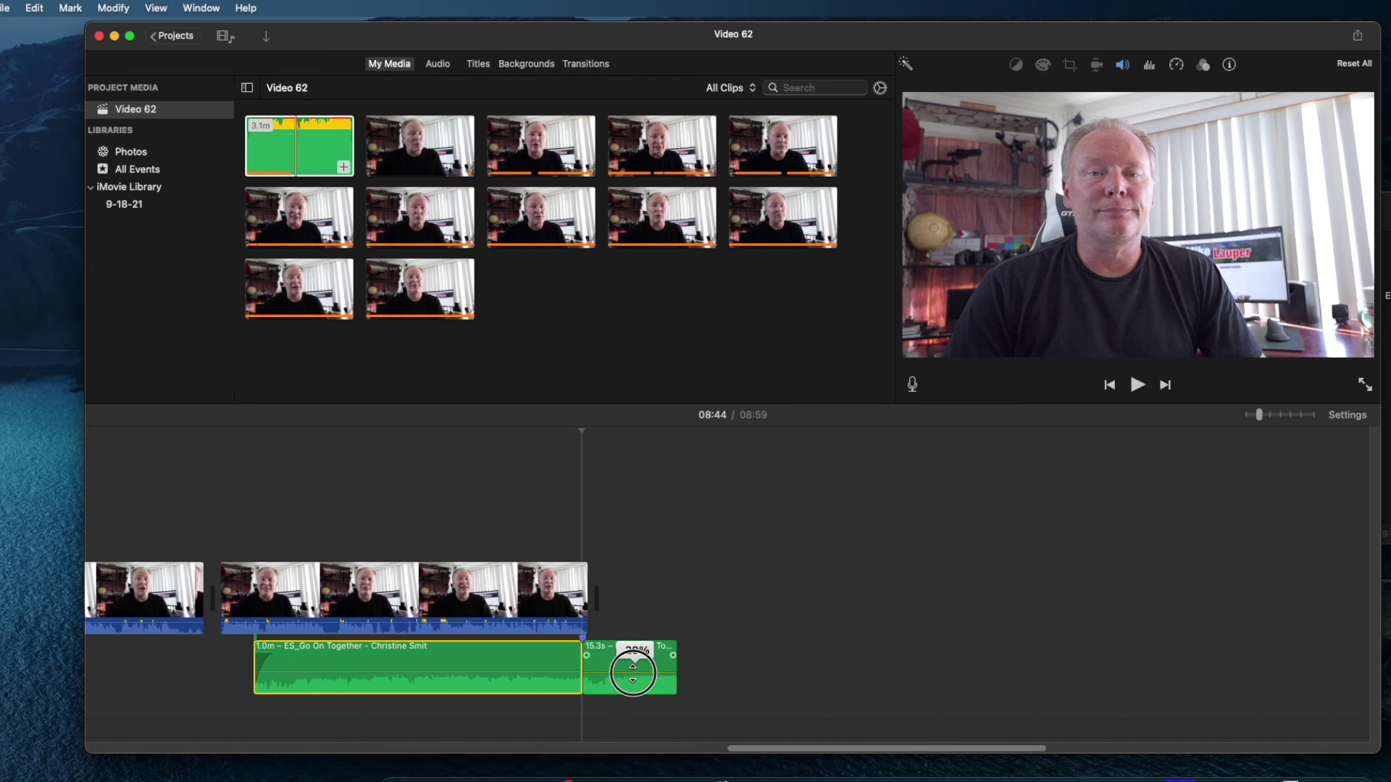
# - Raise the 15.3s music tail's volume to about 80% and preview the swell at the end
pyautogui.moveTo(633, 673); pyautogui.dragTo(631, 665)
pyautogui.moveTo(631, 664)
pyautogui.mouseDown()
pyautogui.moveTo(587, 656)
pyautogui.moveTo(607, 658)
pyautogui.mouseUp()
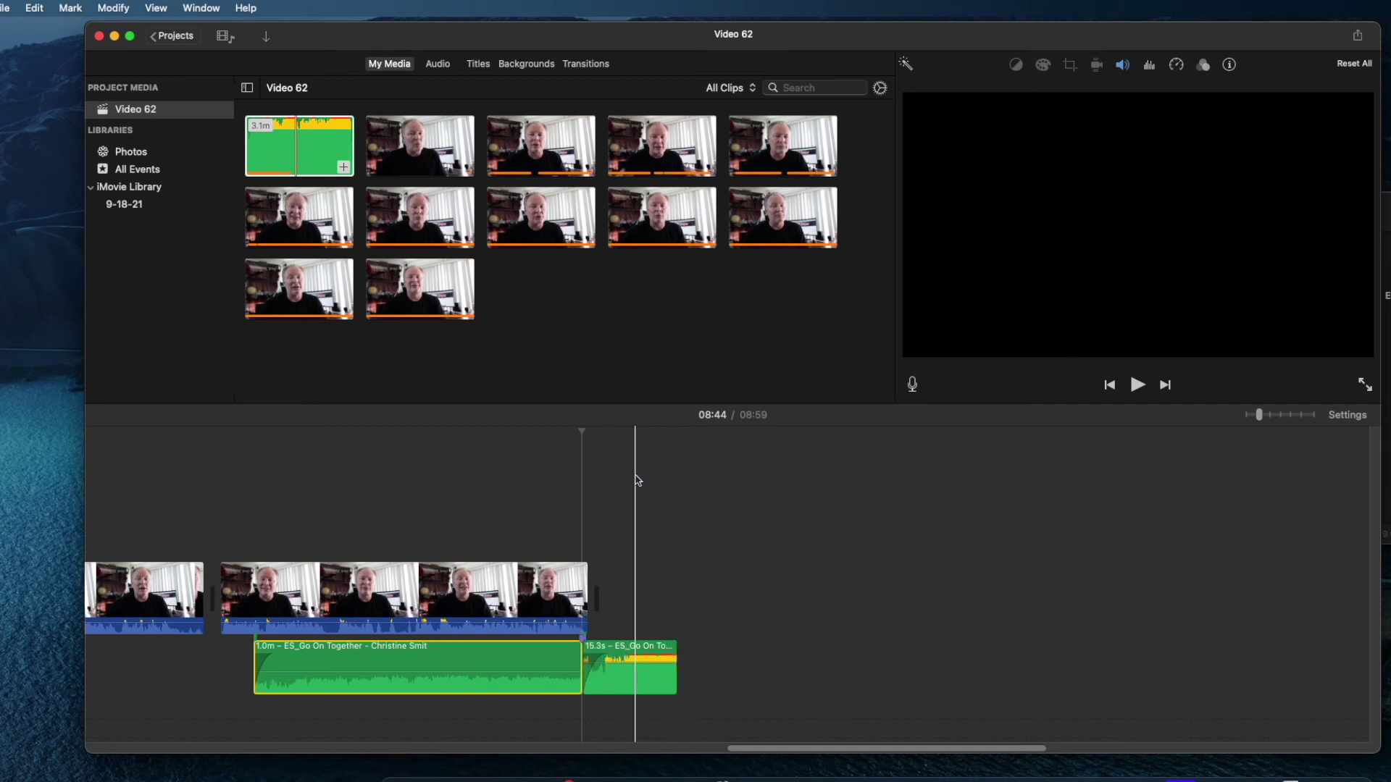
pyautogui.scroll(2, 636, 480)
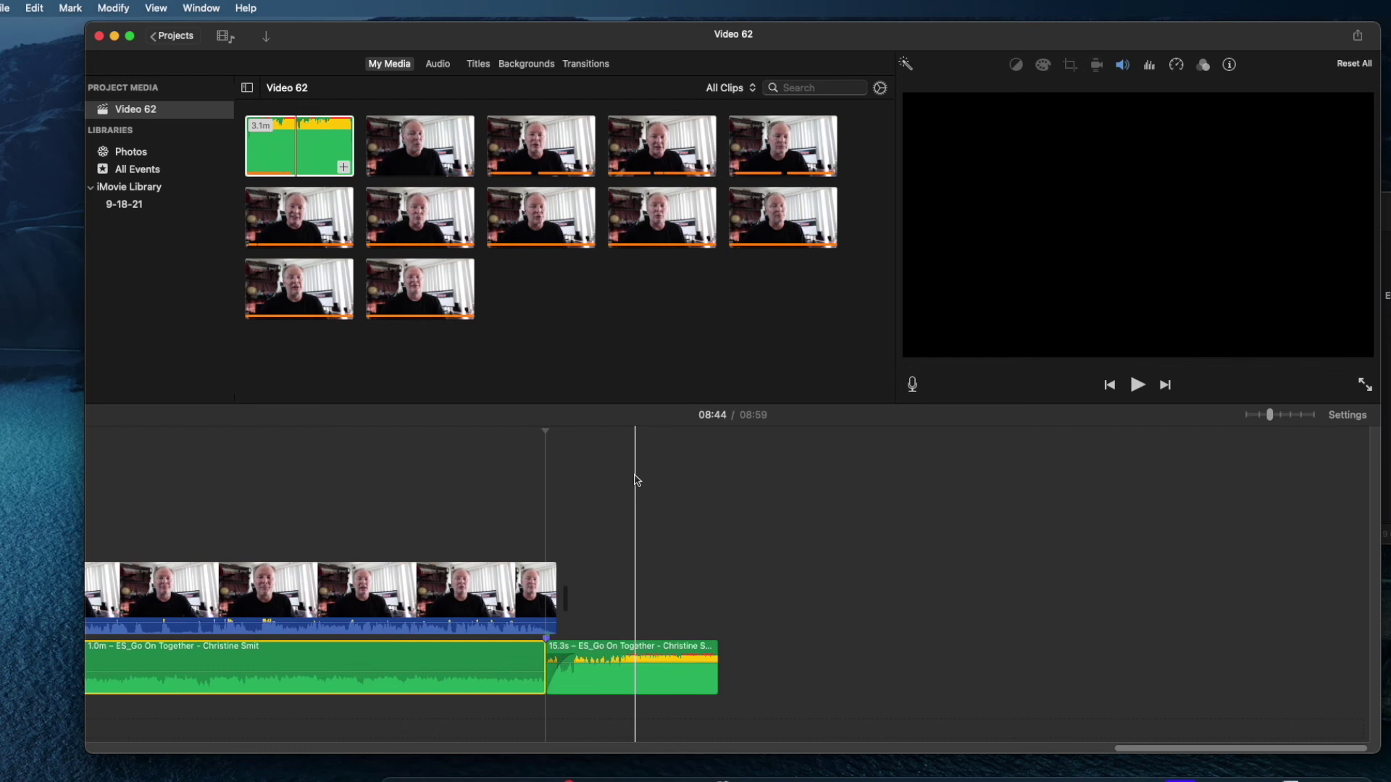
pyautogui.scroll(2, 636, 480)
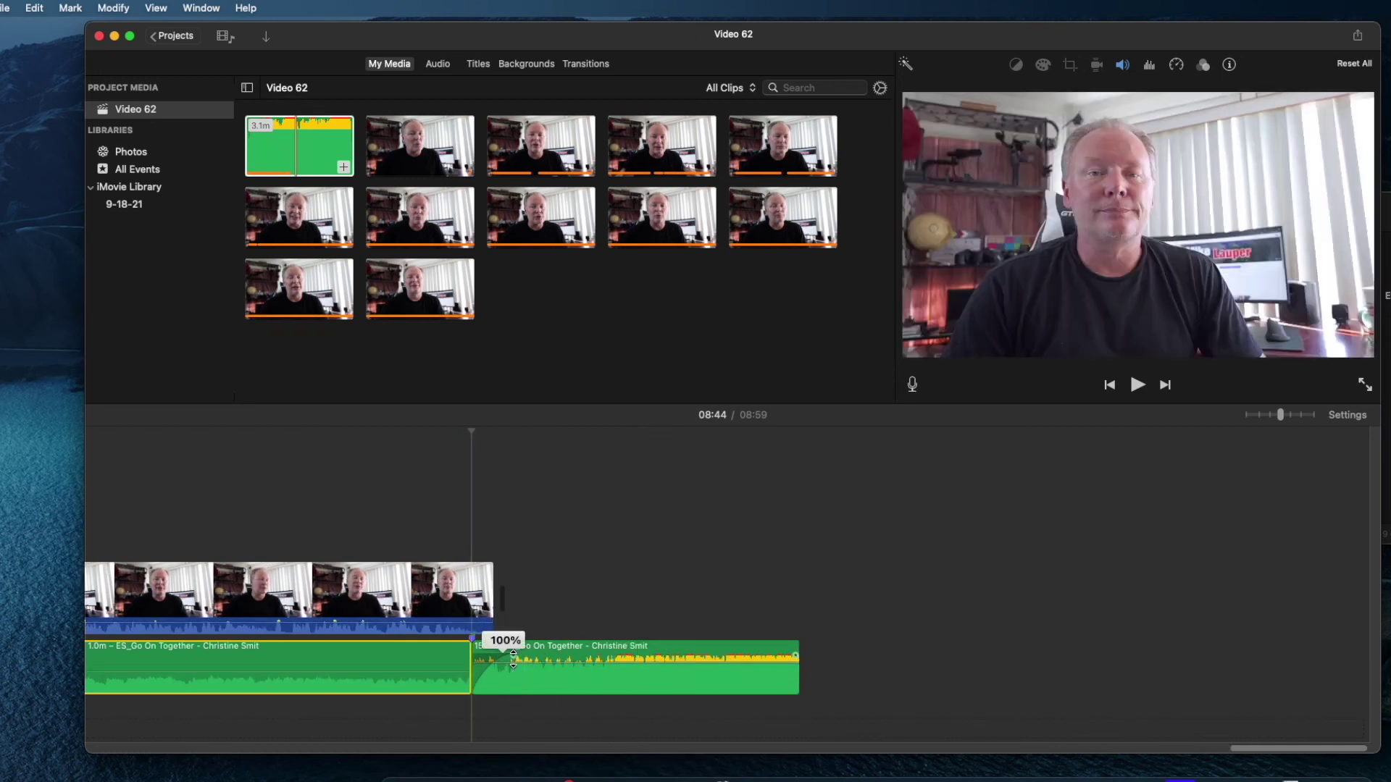
pyautogui.moveTo(513, 657); pyautogui.dragTo(508, 656)
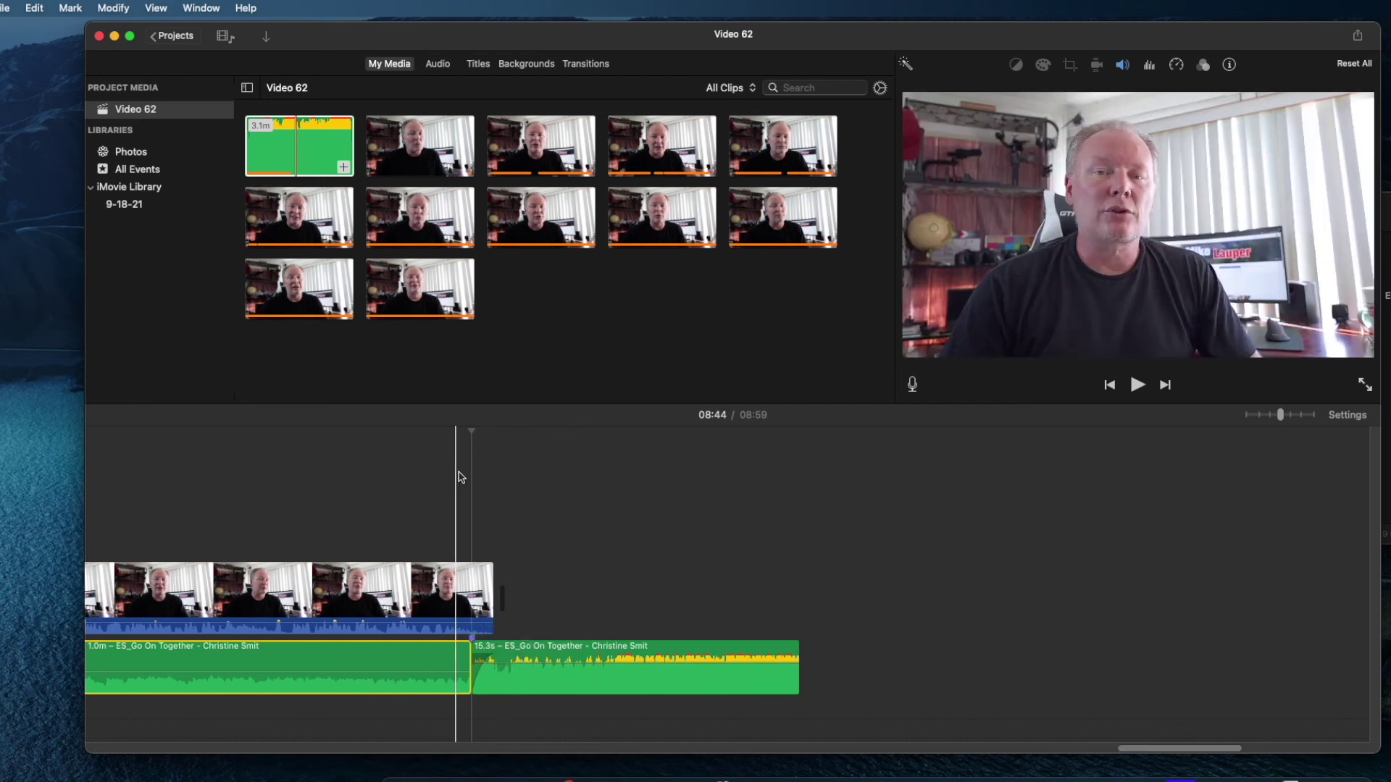
pyautogui.click(454, 432)
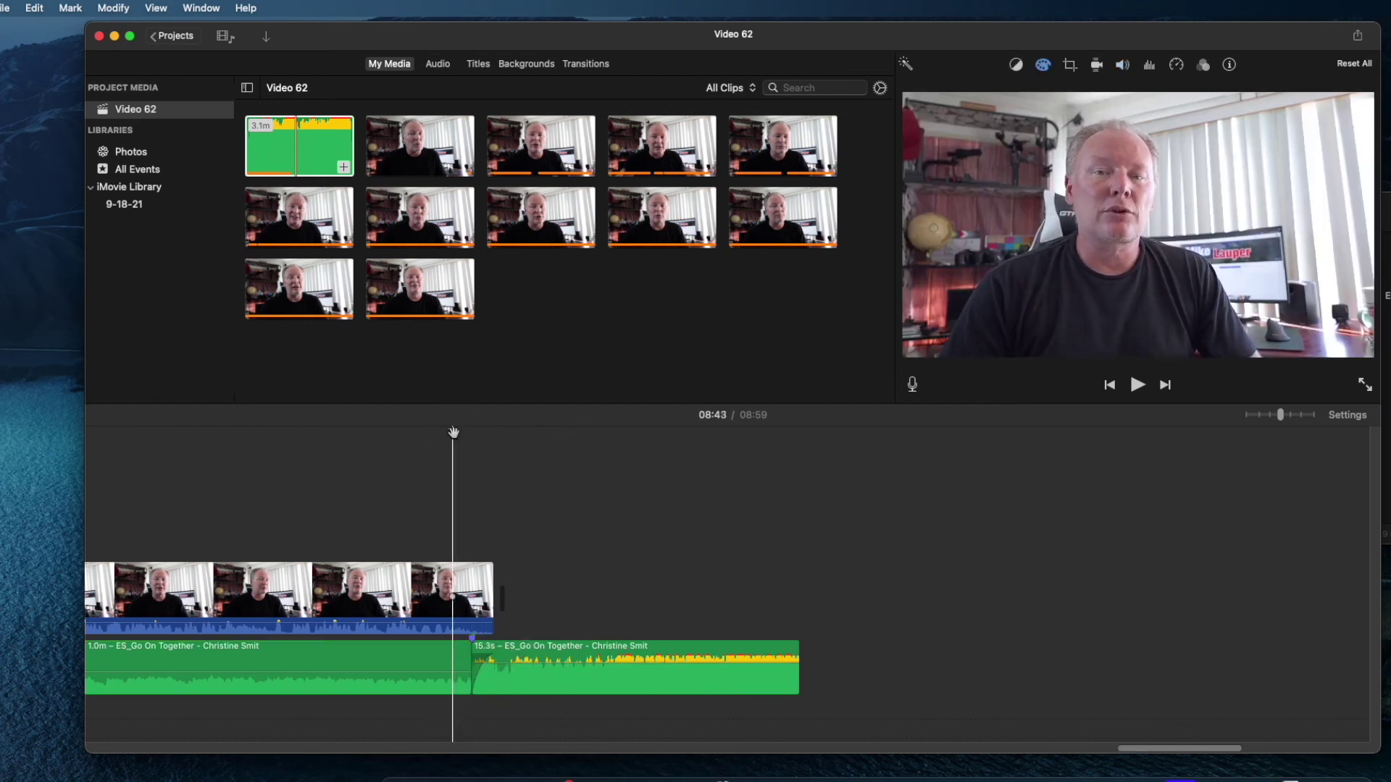
pyautogui.press('space')
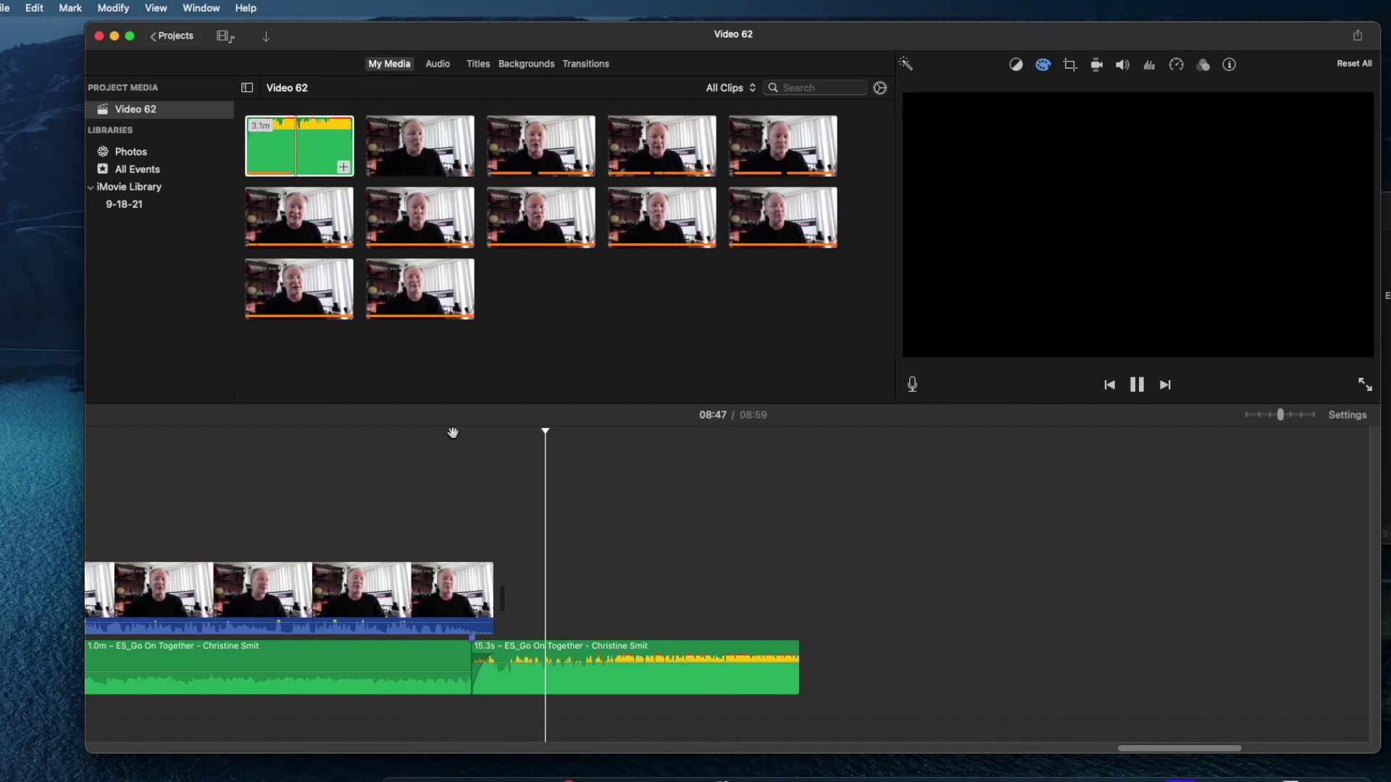
pyautogui.press('space')
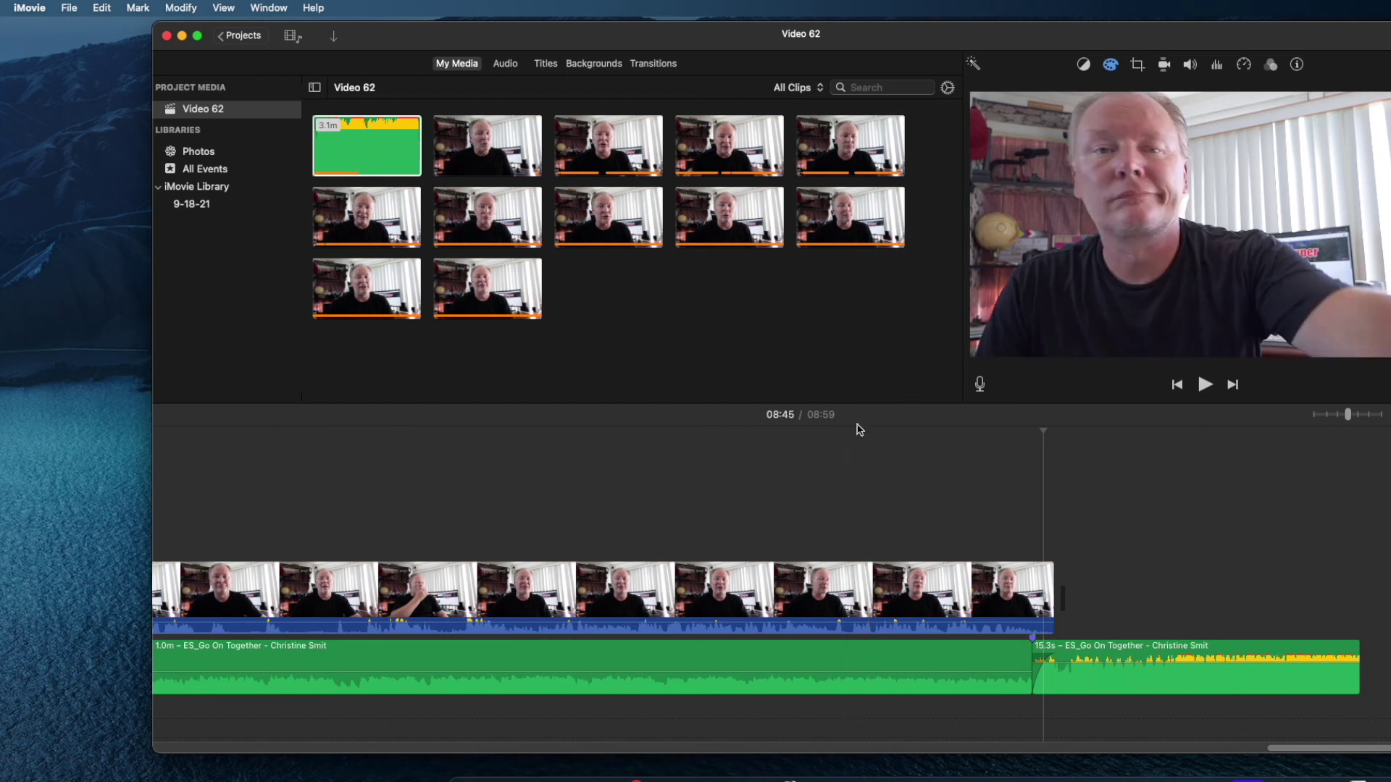
# - Start a YouTube & Facebook share of Video 62 at 1920 x 1080 and continue to saving
pyautogui.click(72, 11)
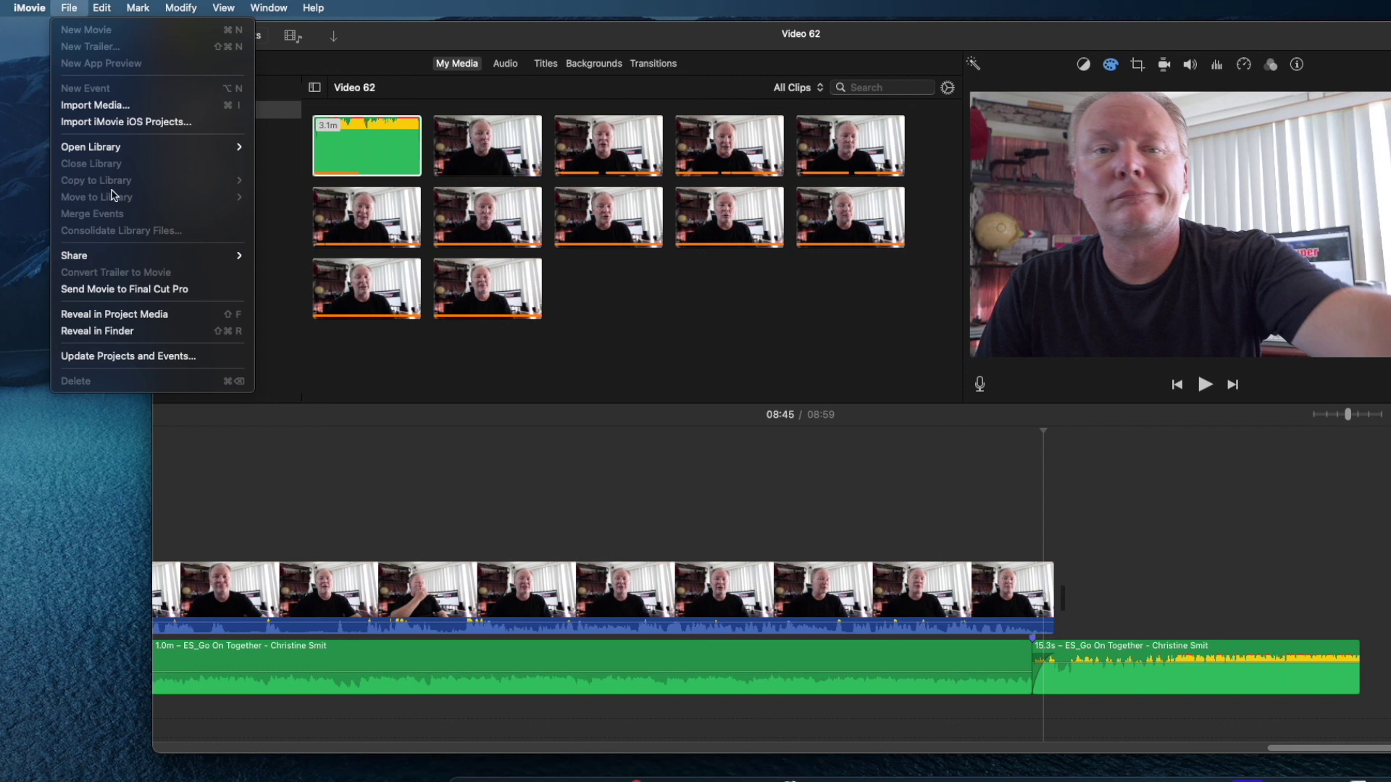
pyautogui.moveTo(108, 262)
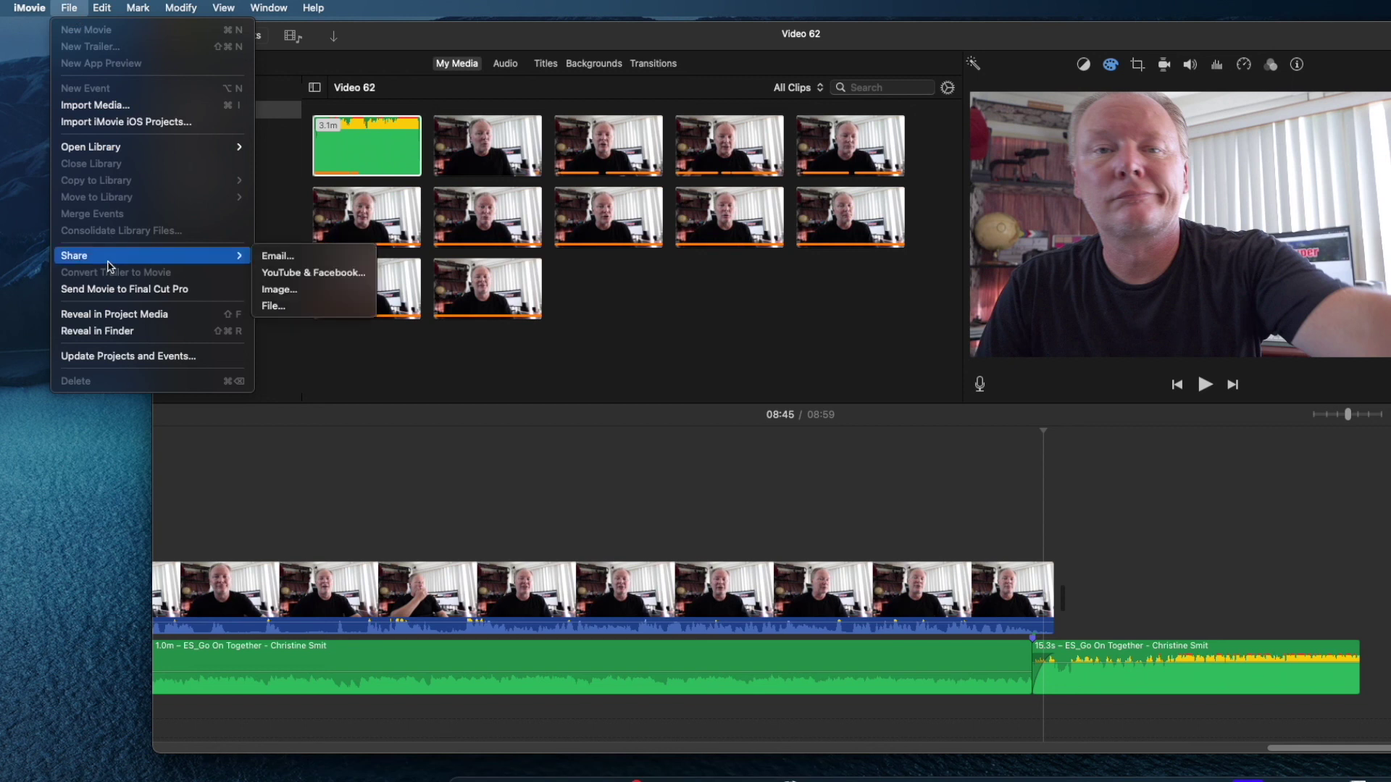
pyautogui.click(330, 280)
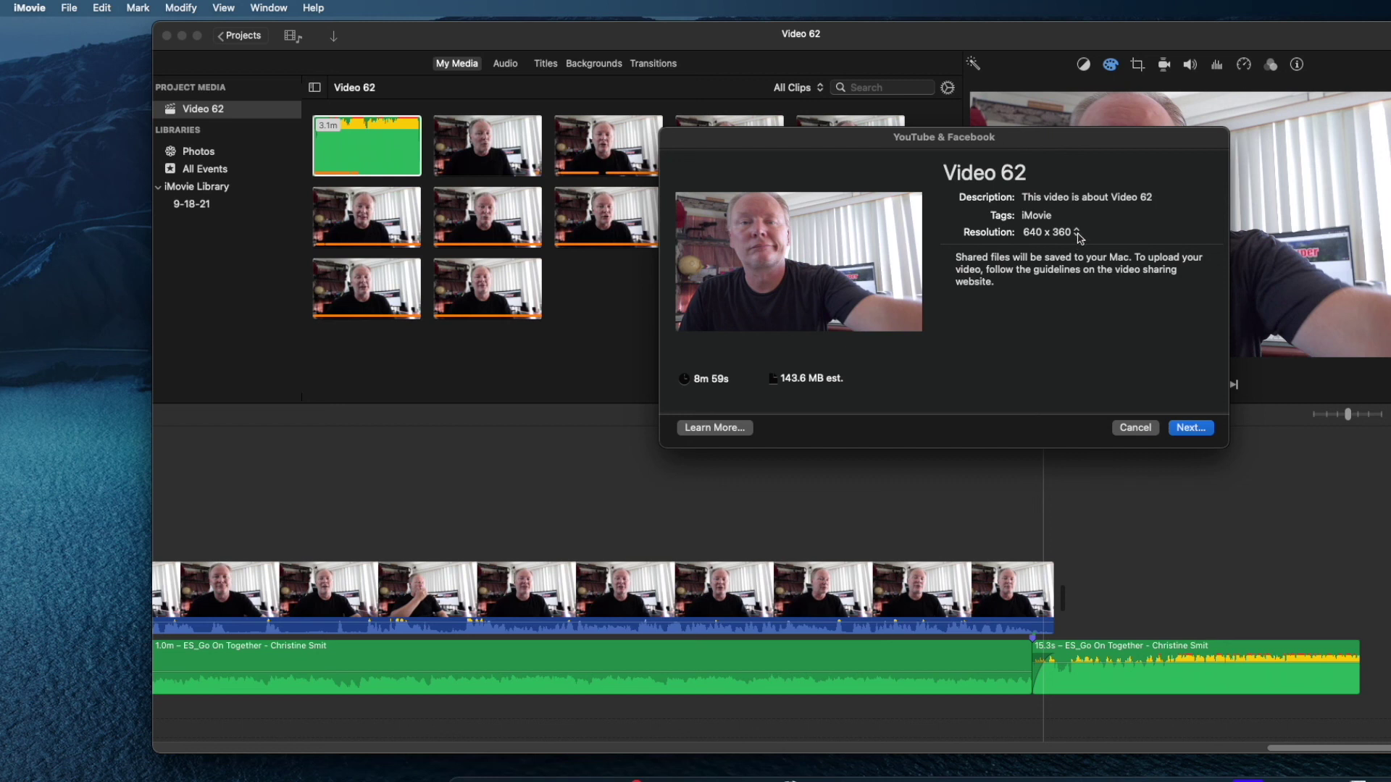
pyautogui.click(1078, 239)
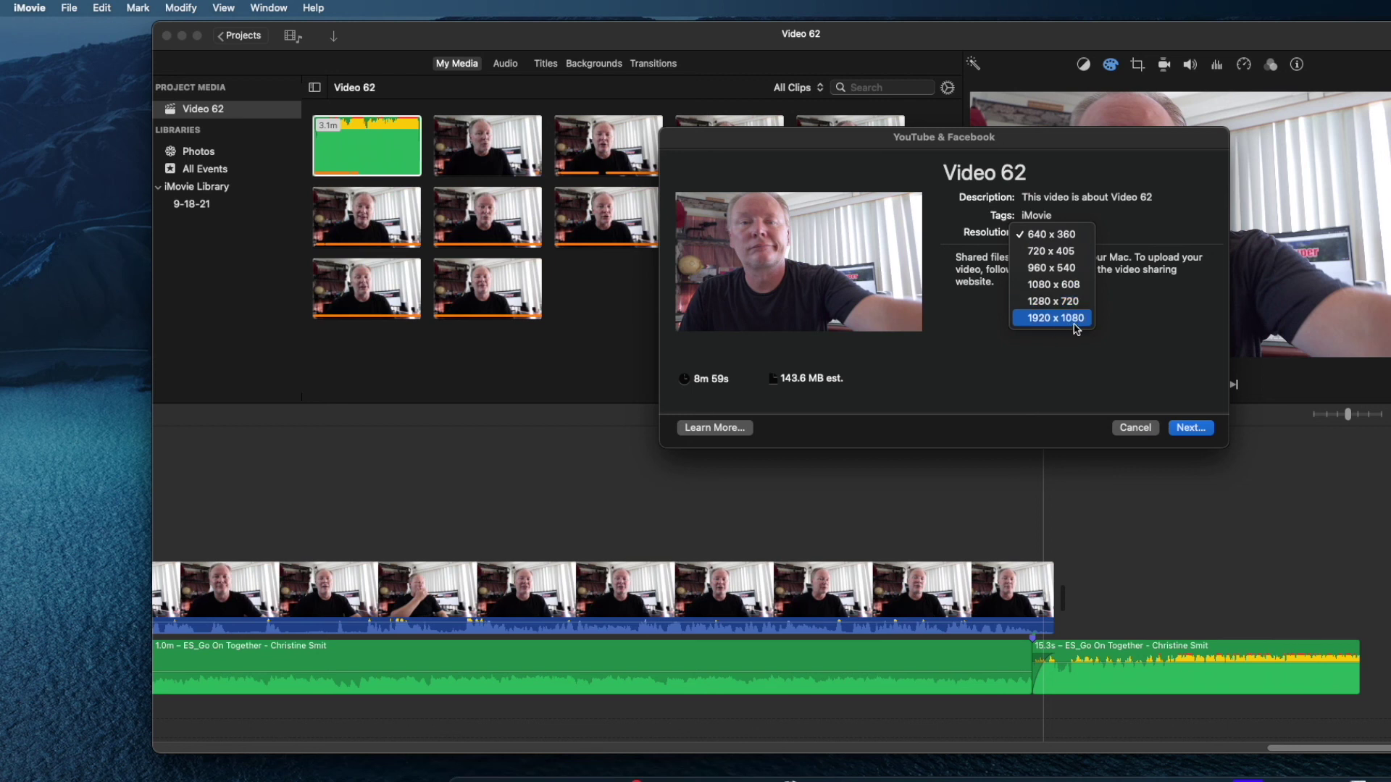
pyautogui.click(1074, 324)
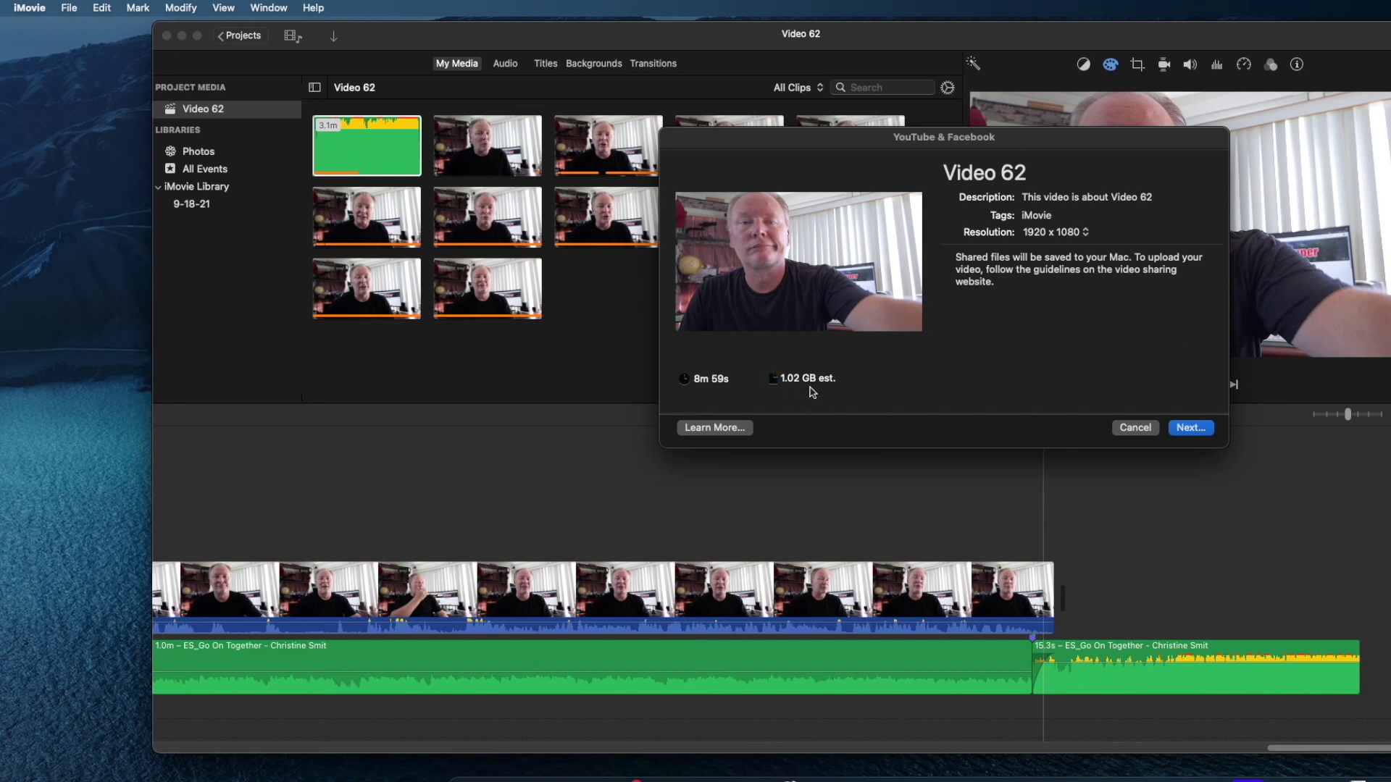
pyautogui.click(1199, 429)
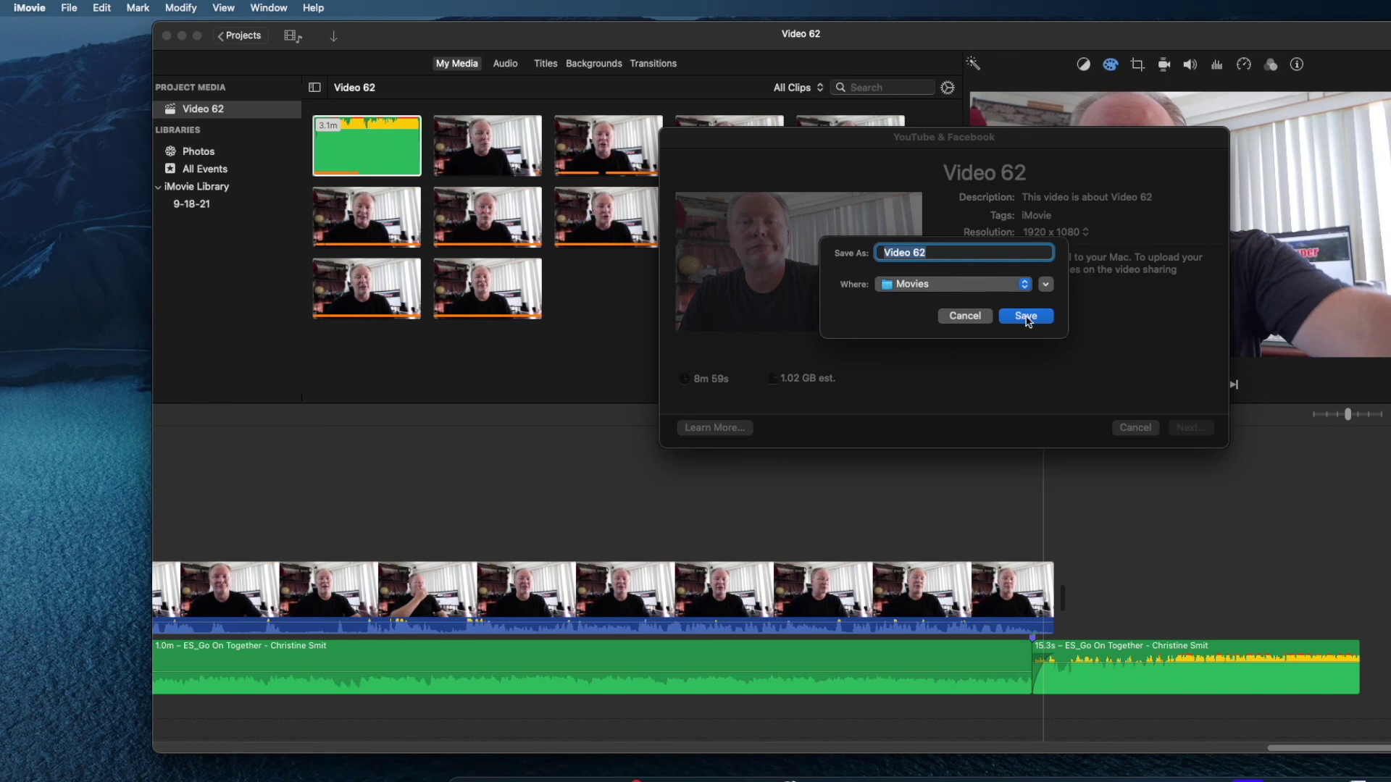
# - Save the export into a new 'iMovie' folder under Video HD > 2021 > Video 62
pyautogui.click(1045, 284)
pyautogui.scroll(-1, 702, 443)
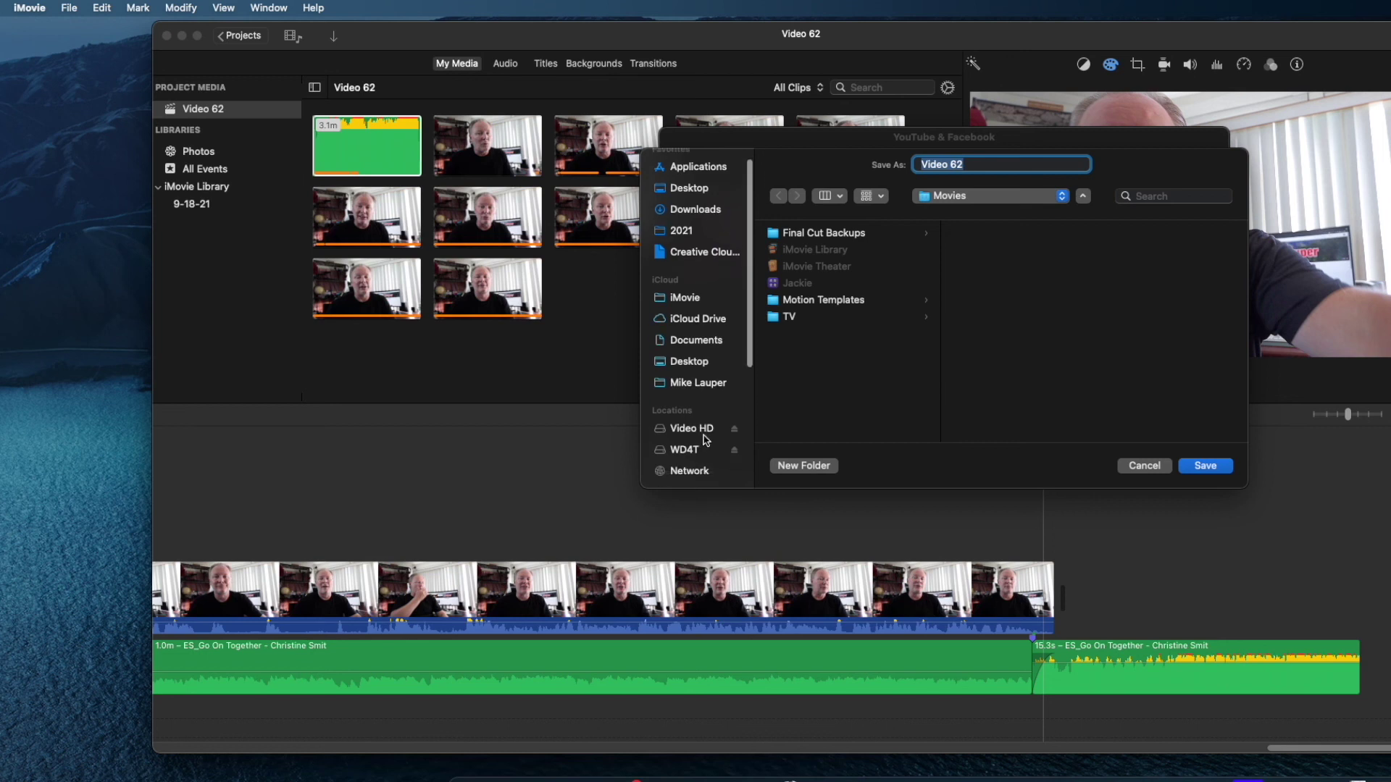
pyautogui.click(711, 430)
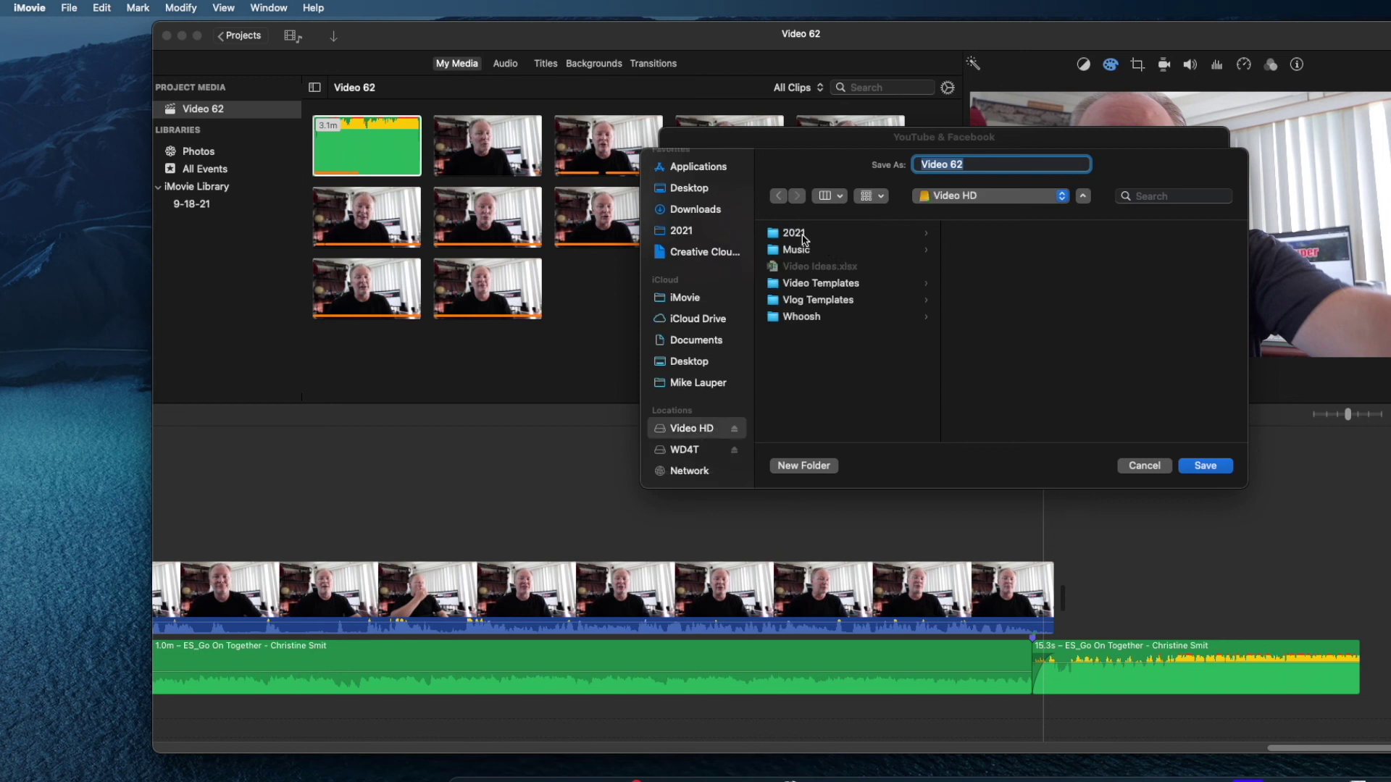
pyautogui.click(806, 236)
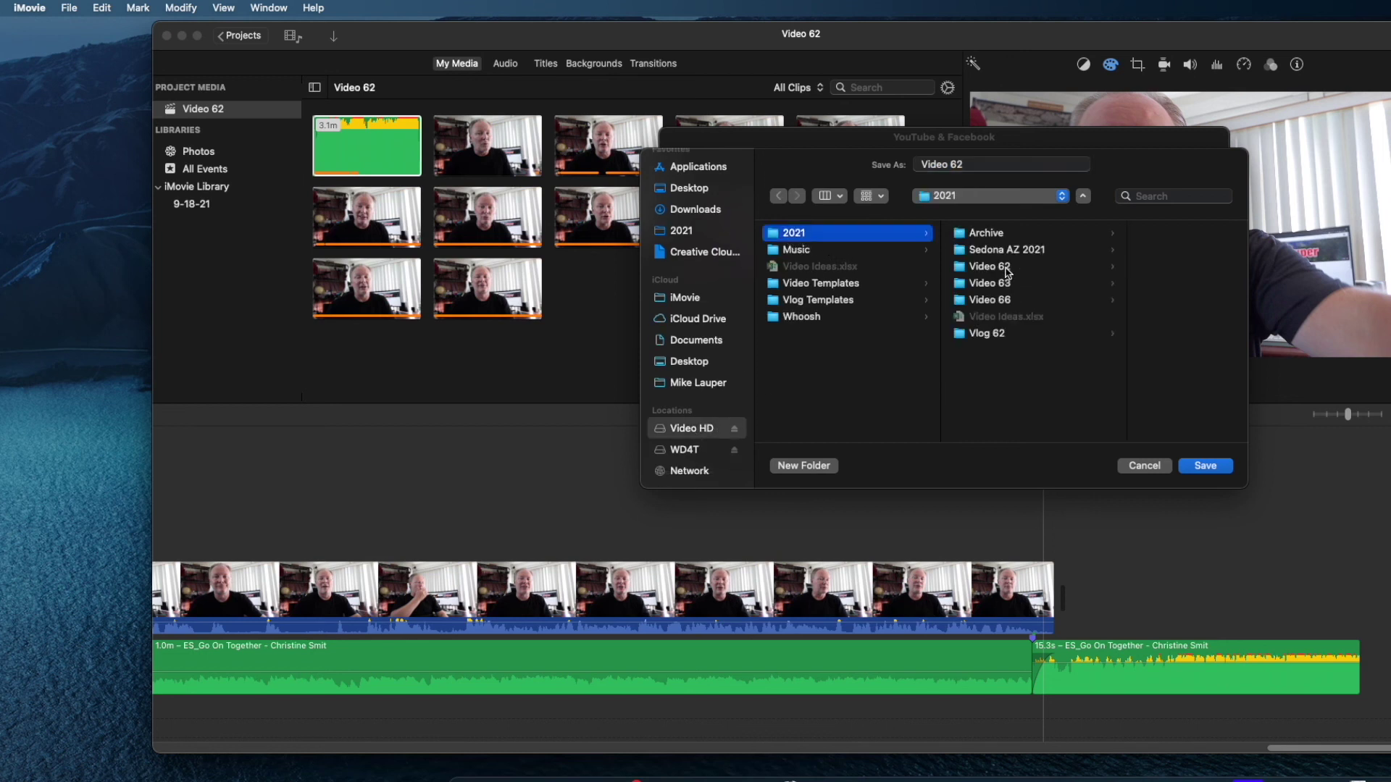
pyautogui.click(1007, 268)
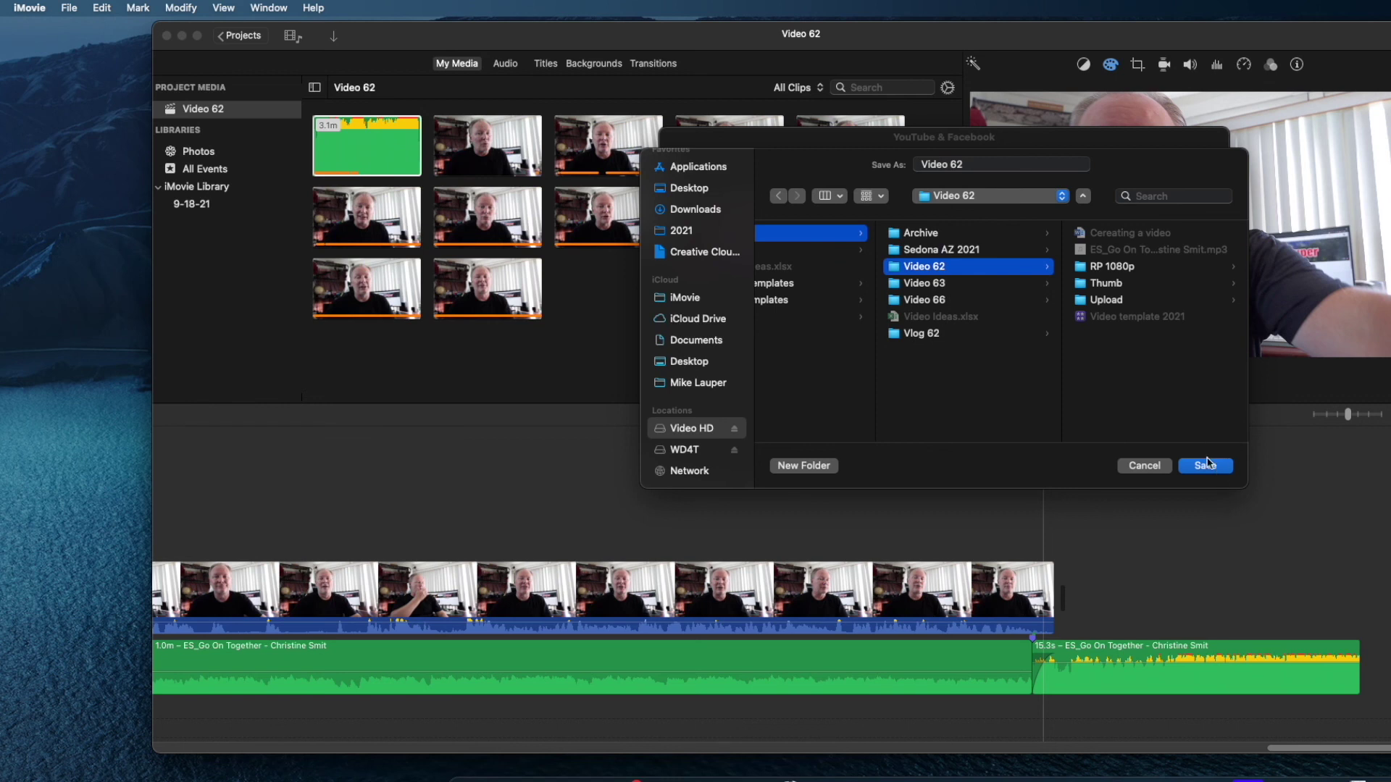
pyautogui.click(825, 469)
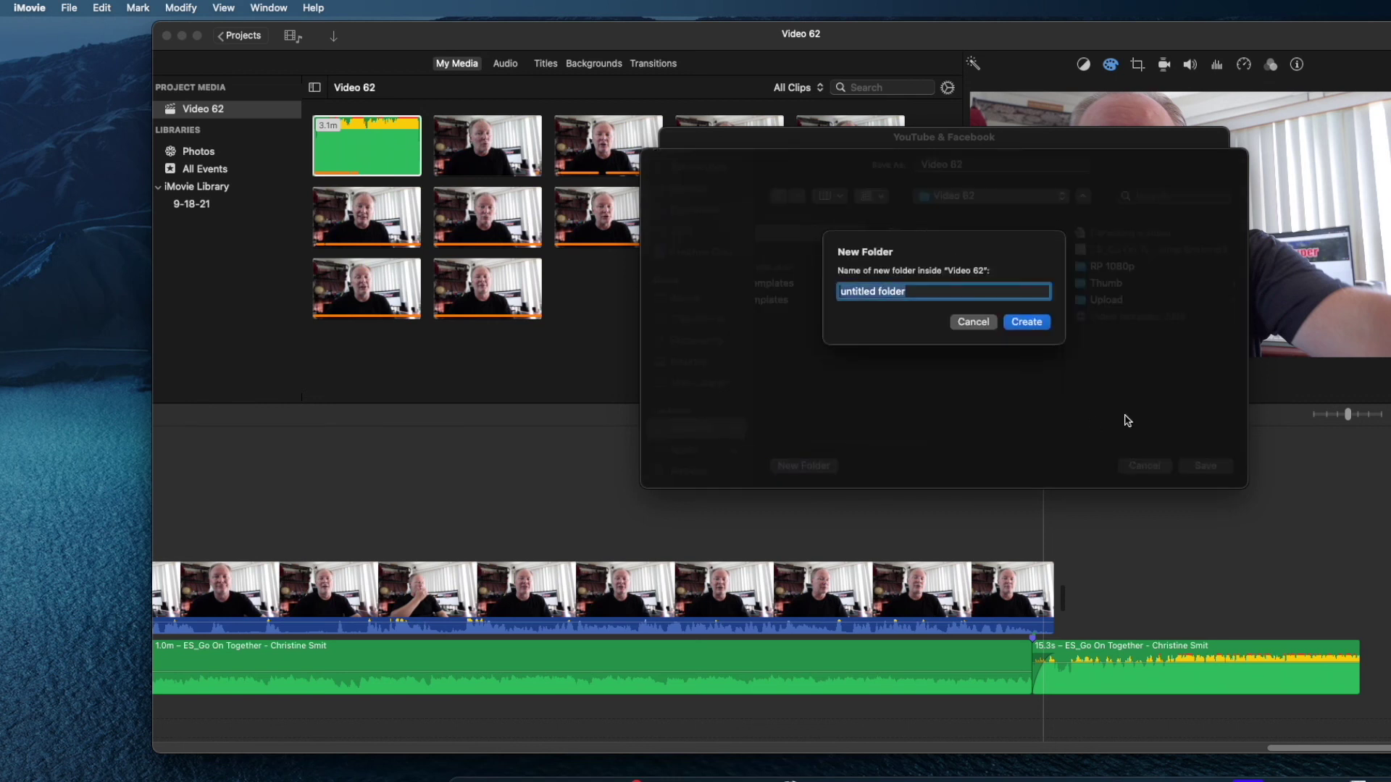
pyautogui.write('iMovie')
pyautogui.click(1027, 323)
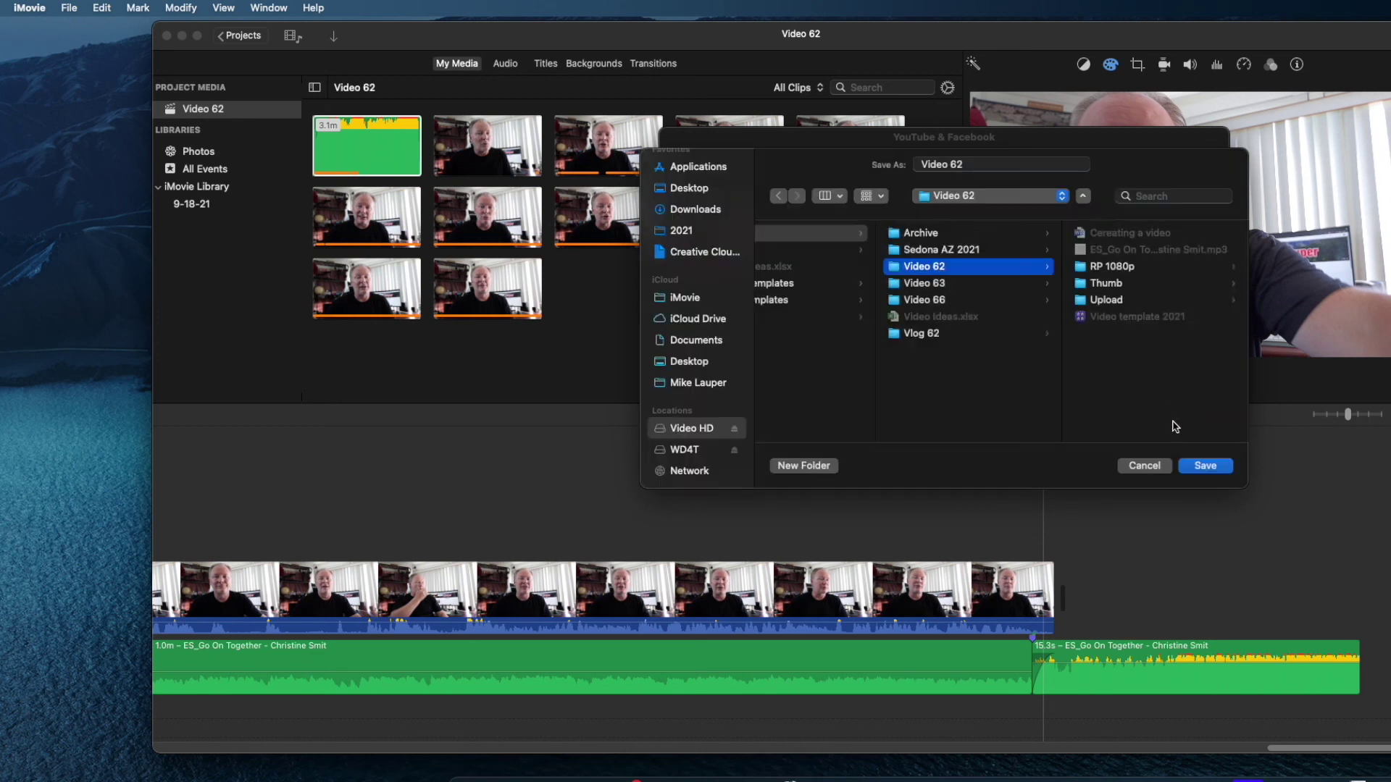
pyautogui.click(1209, 466)
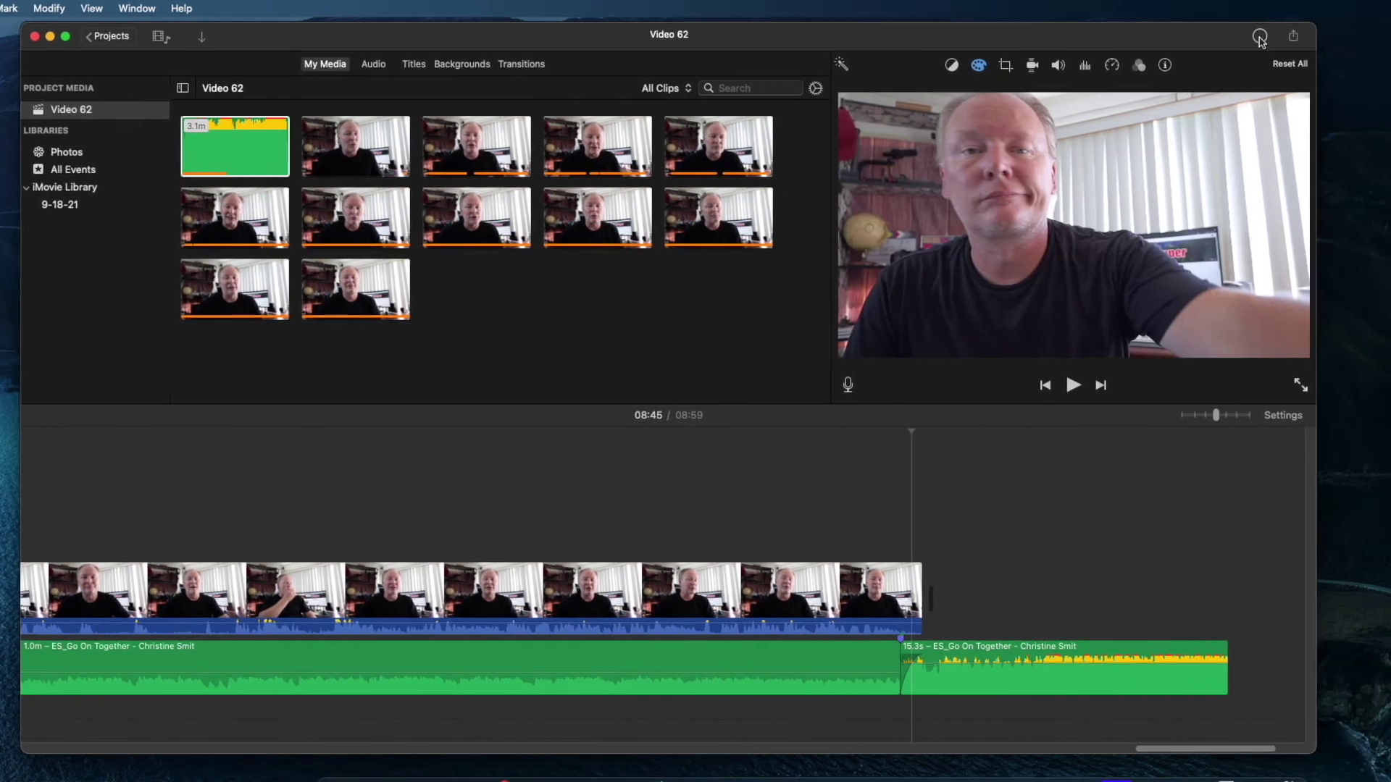
# - Check the export status of 'Video 62 - HD 1080p.mov' for YouTube & Facebook
pyautogui.click(1329, 35)
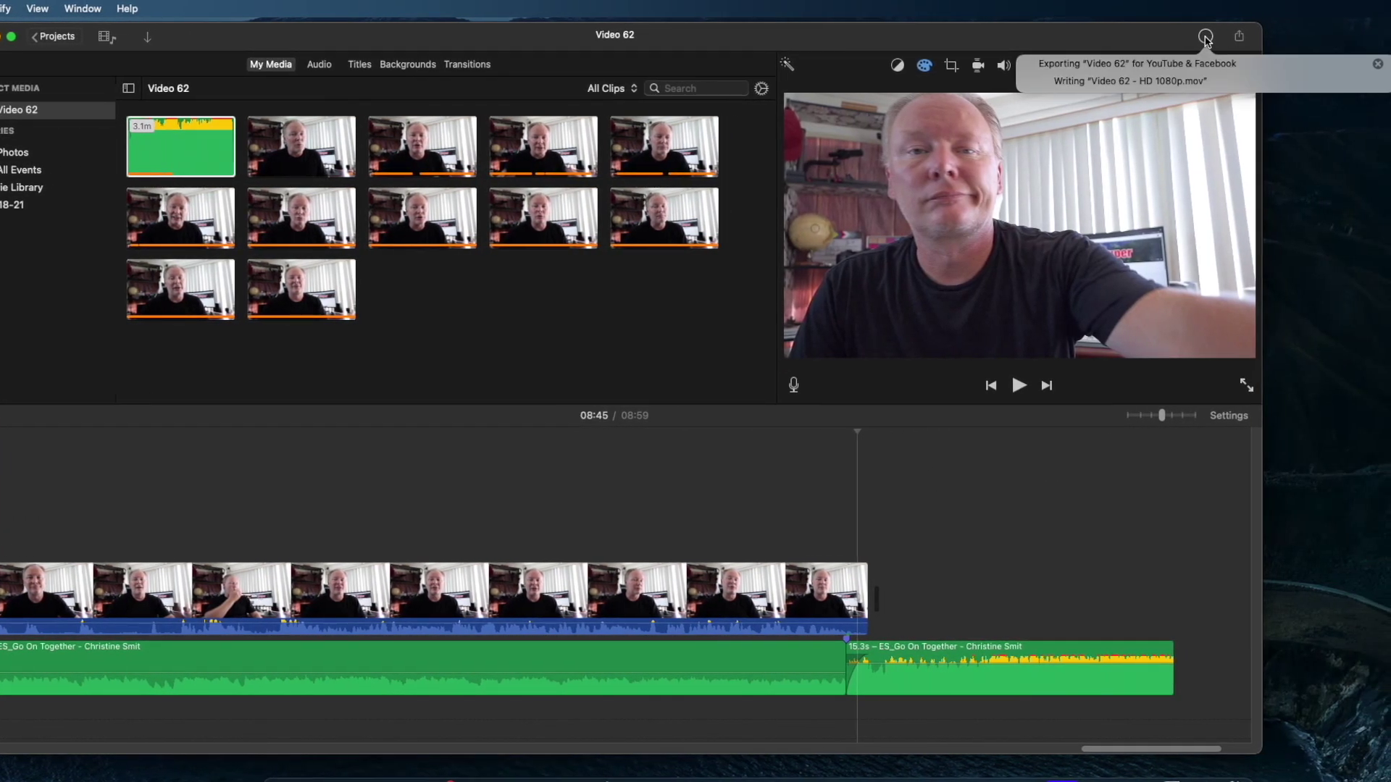